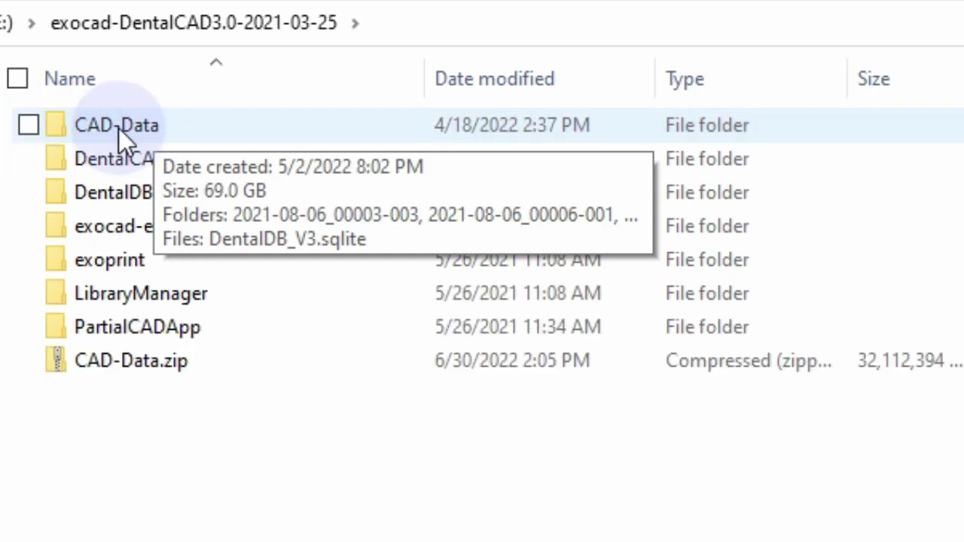
# - Check the CAD-Data folder's size on disk in its properties and the PNY 512GB flash drive's read speed on the product page
pyautogui.click(114, 126)
pyautogui.hotkey('alt', 'Return')
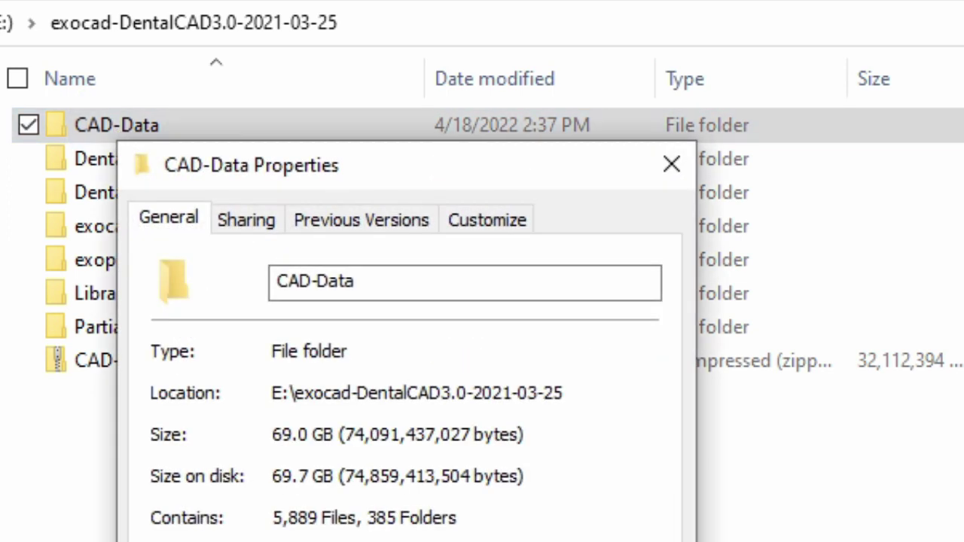
pyautogui.moveTo(527, 477); pyautogui.dragTo(269, 478)
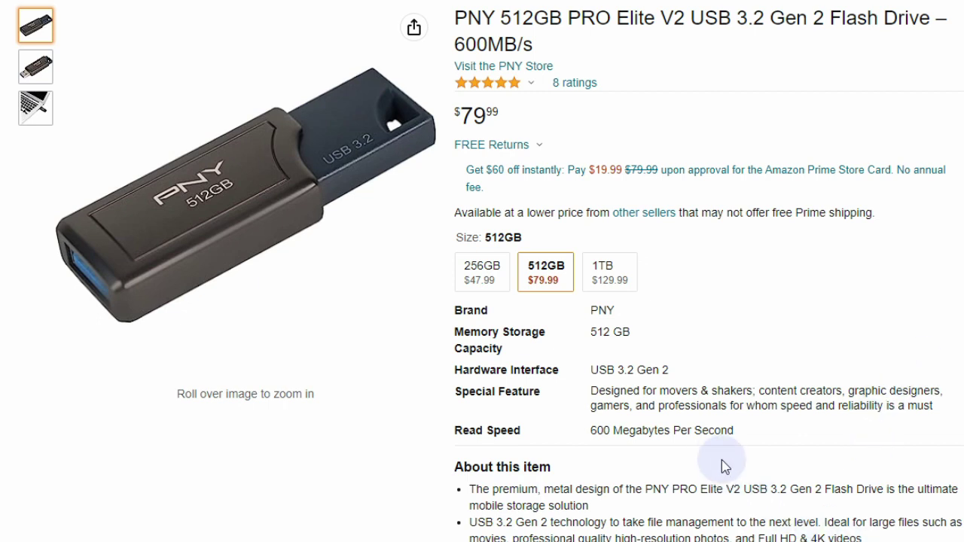
pyautogui.moveTo(718, 430); pyautogui.dragTo(591, 443)
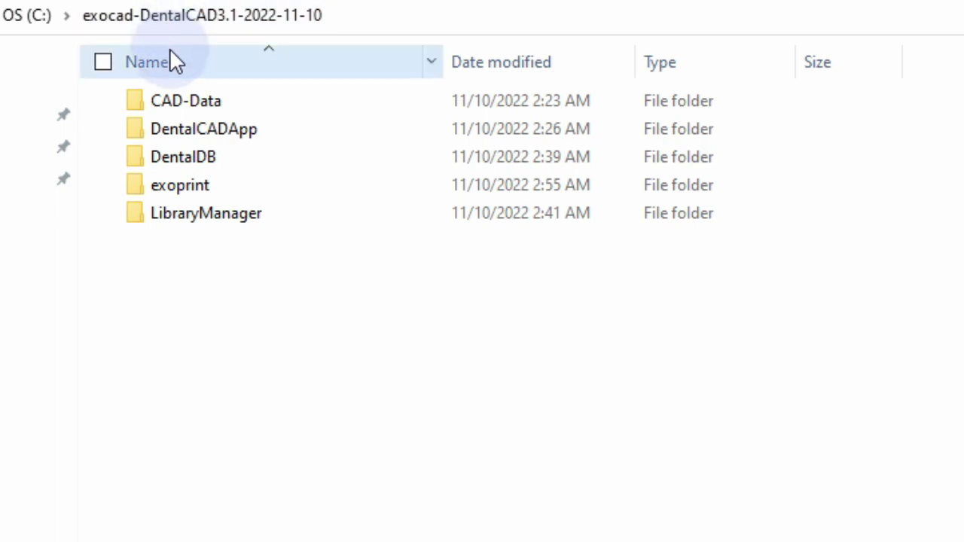
# - Open the config folder inside DentalDB and check the backup of defaultsettings-db.xml in the Save 2_28_2023 folder
pyautogui.doubleClick(190, 158)
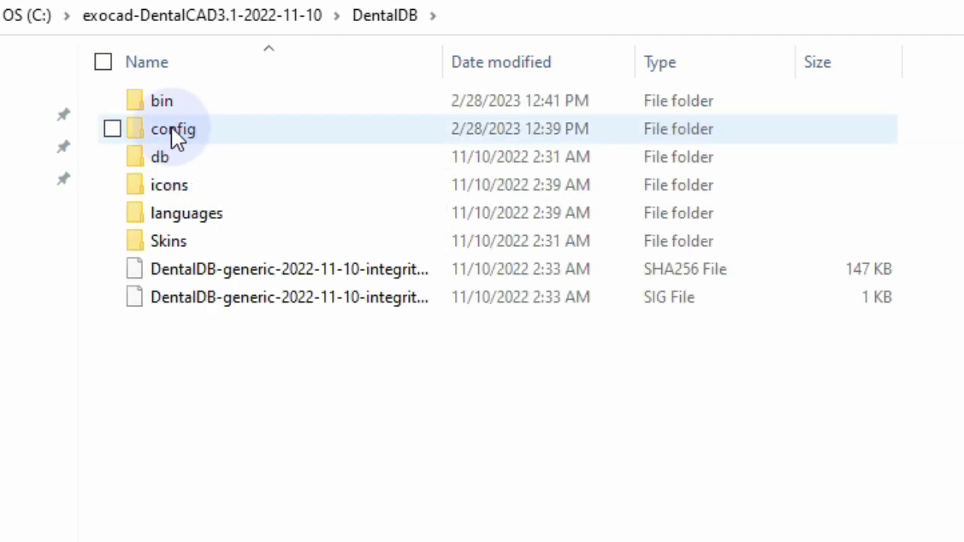
pyautogui.doubleClick(181, 128)
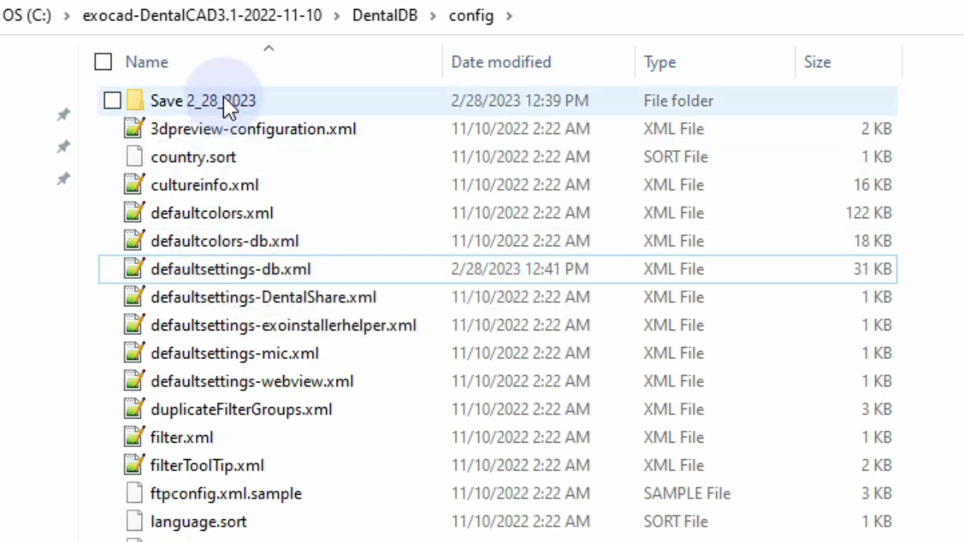
pyautogui.doubleClick(228, 105)
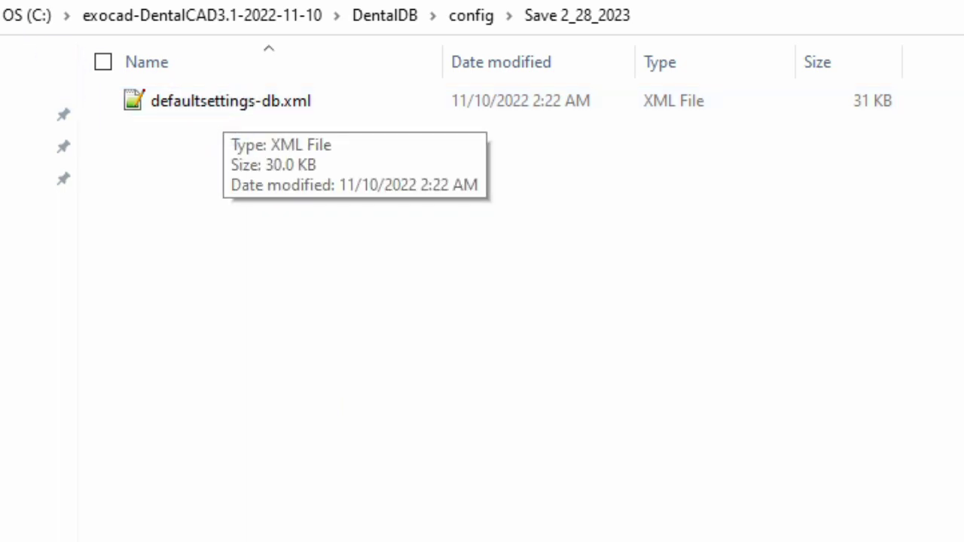
pyautogui.hotkey('alt', 'Up')
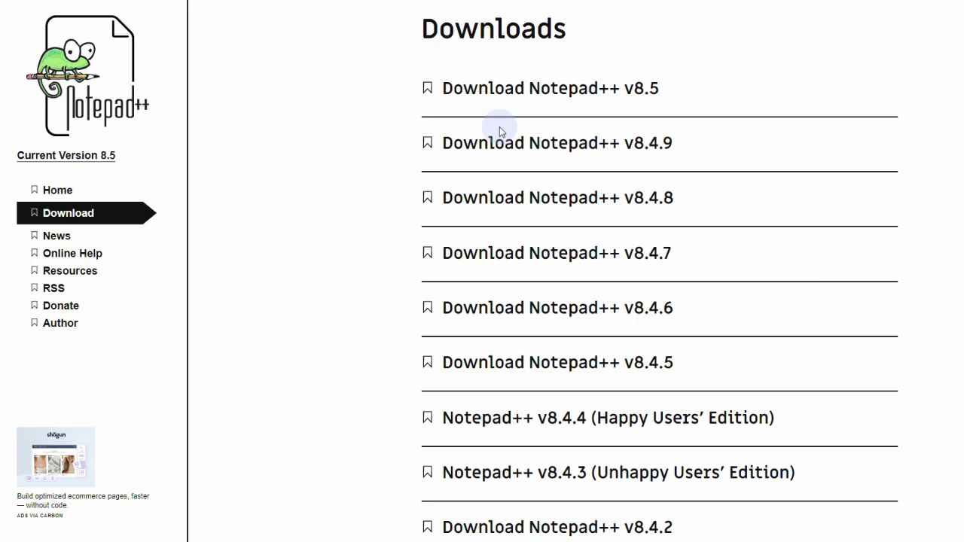
# - Open the Notepad++ v8.5 download from the Downloads page
pyautogui.click(528, 89)
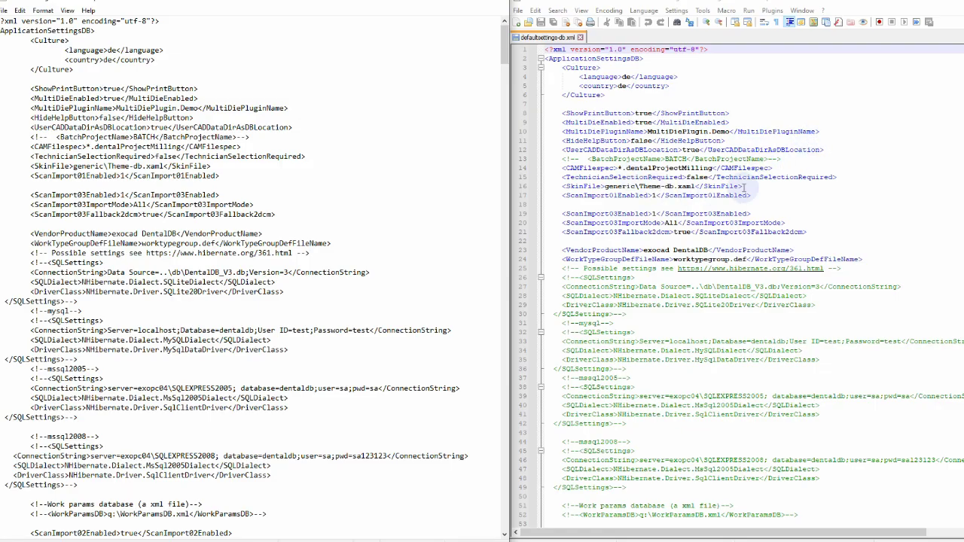
# - Compare how defaultsettings-db.xml reads in Notepad and Notepad++, locating the DataStoragePath and ExoViewer3DPath entries
pyautogui.scroll(-14, 751, 286)
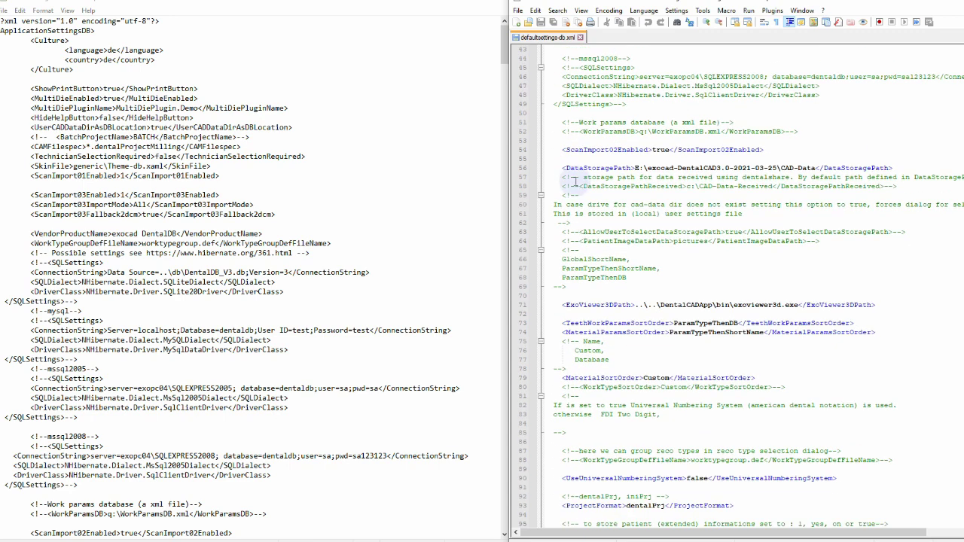
pyautogui.moveTo(504, 44); pyautogui.dragTo(500, 78)
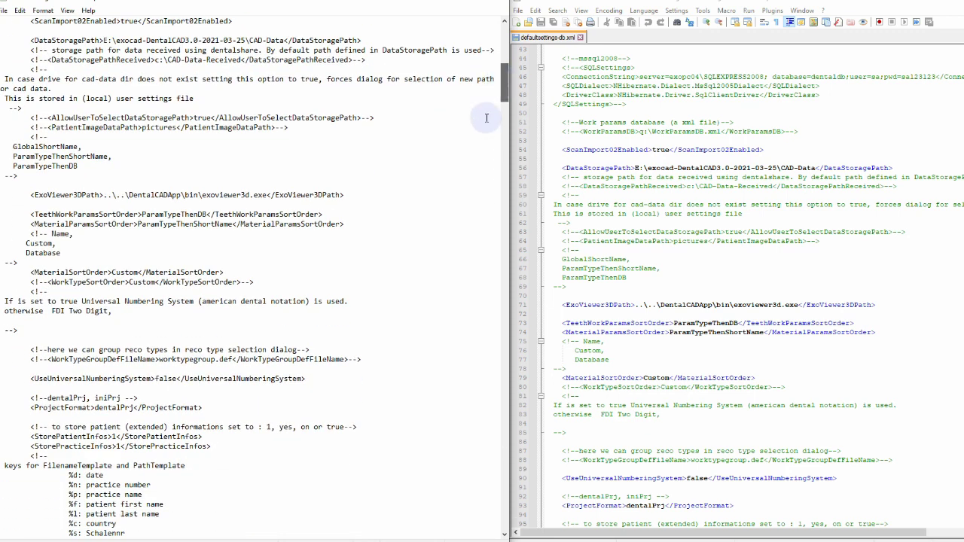
pyautogui.moveTo(877, 305); pyautogui.dragTo(565, 302)
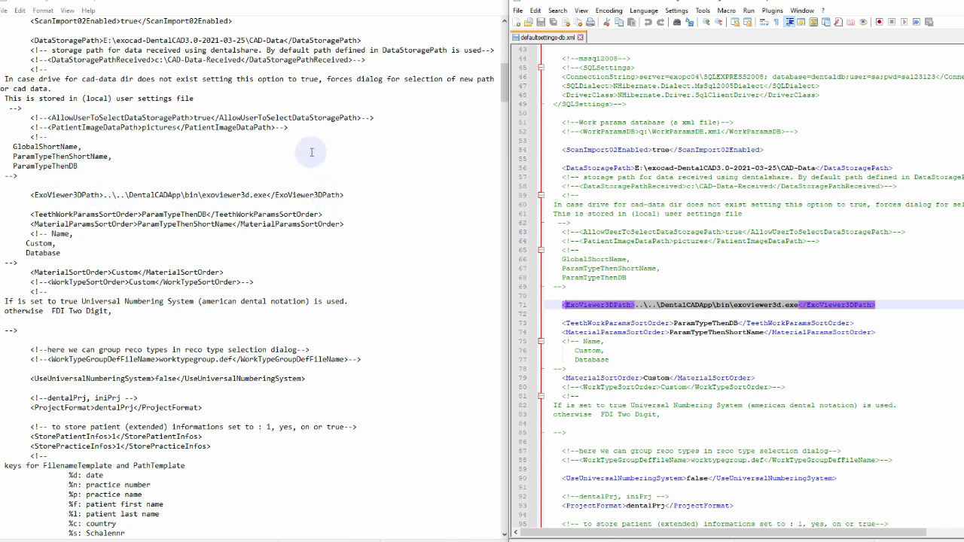
pyautogui.scroll(12, 271, 150)
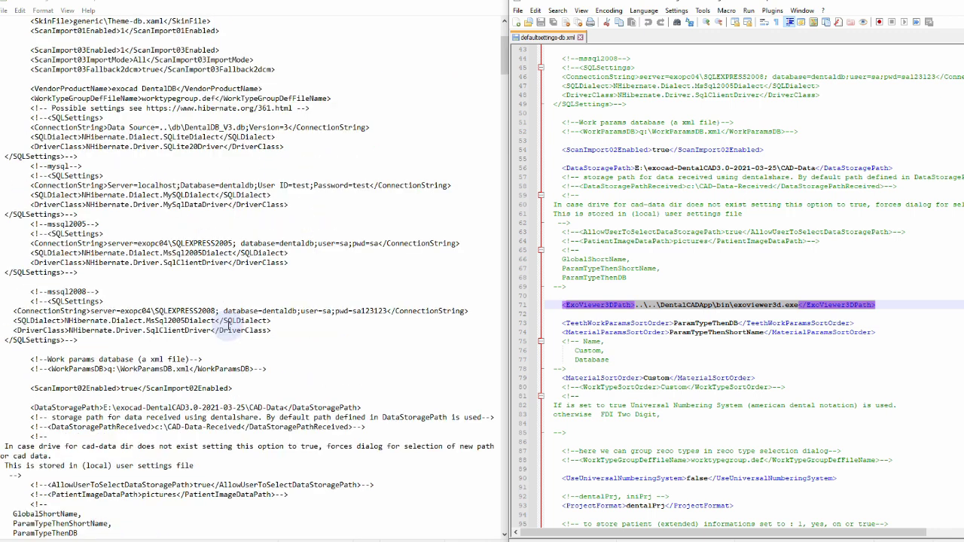
pyautogui.moveTo(362, 408); pyautogui.dragTo(31, 408)
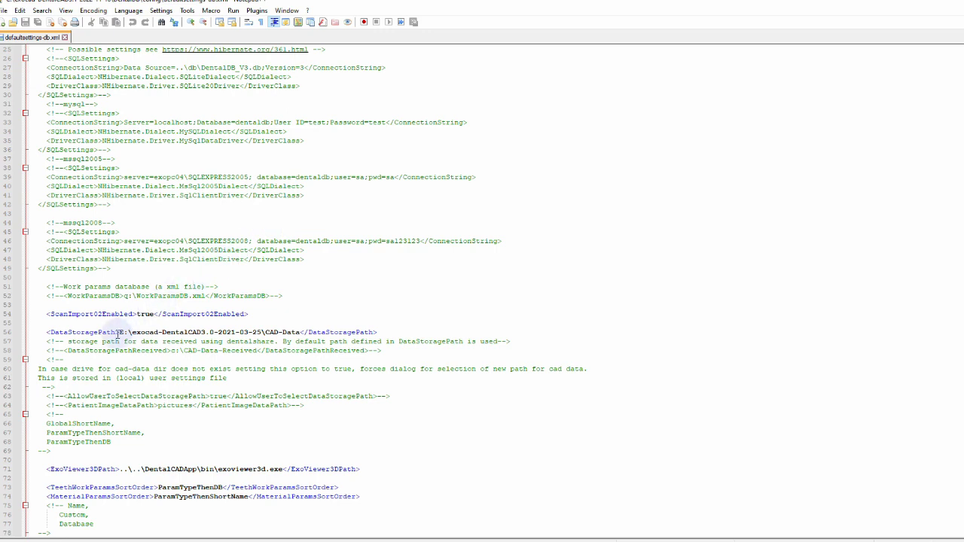
# - Change the DataStoragePath value in defaultsettings-db.xml to E:\EXOCAD\CAD-Data
pyautogui.tripleClick(119, 334)
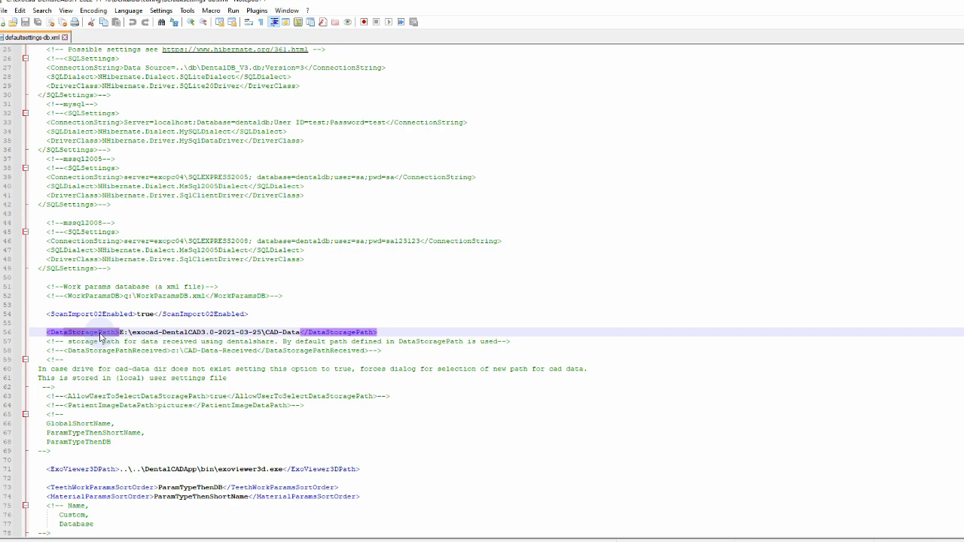
pyautogui.click(399, 323)
pyautogui.moveTo(129, 332); pyautogui.dragTo(263, 332)
pyautogui.write('EXOCAD')
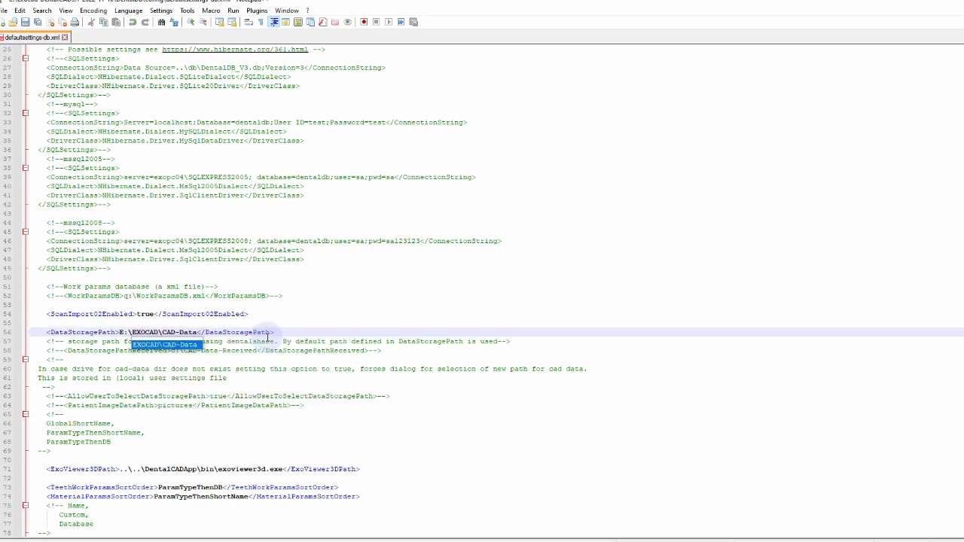
pyautogui.click(502, 300)
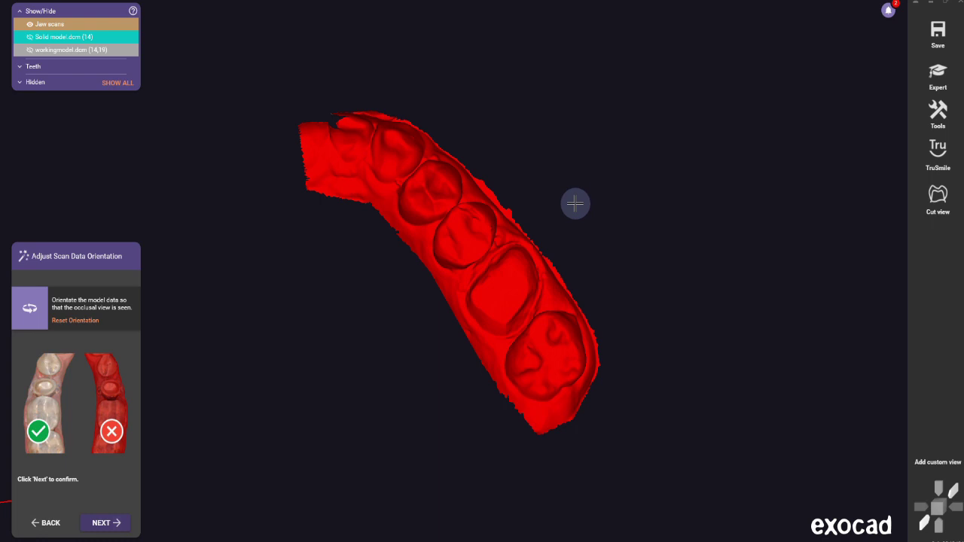
# - Inspect the red jaw scan in exocad, switch to expert mode and open Edit Mesh for the tooth 14 jaw scan
pyautogui.moveTo(553, 263); pyautogui.dragTo(561, 256, button='right')
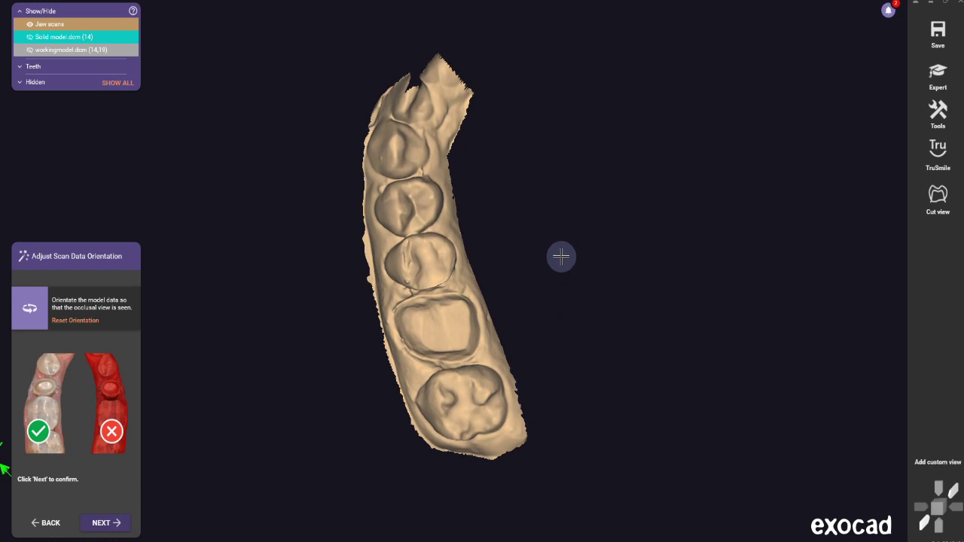
pyautogui.moveTo(608, 200); pyautogui.dragTo(611, 204, button='right')
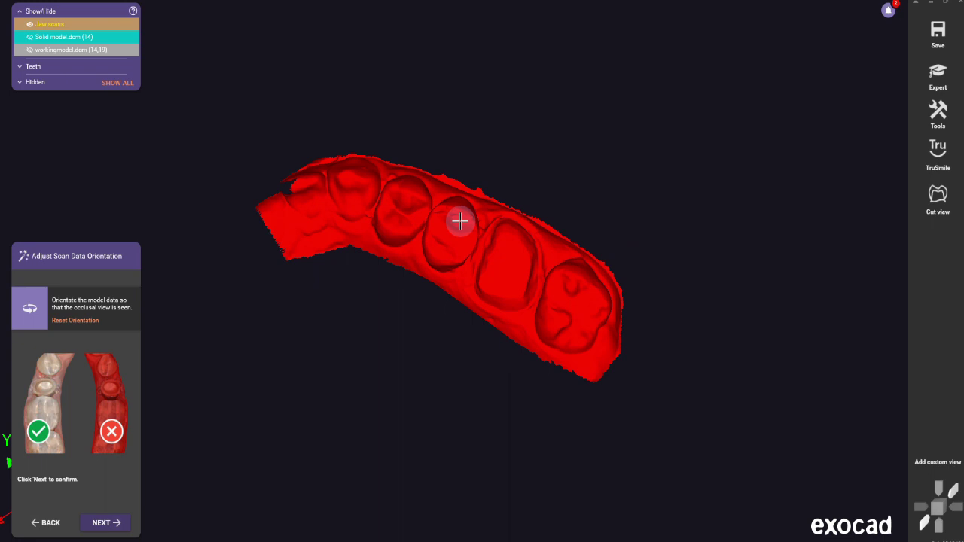
pyautogui.click(938, 74)
pyautogui.moveTo(595, 271)
pyautogui.mouseDown(button='right')
pyautogui.moveTo(581, 269)
pyautogui.moveTo(586, 276)
pyautogui.mouseUp(button='right')
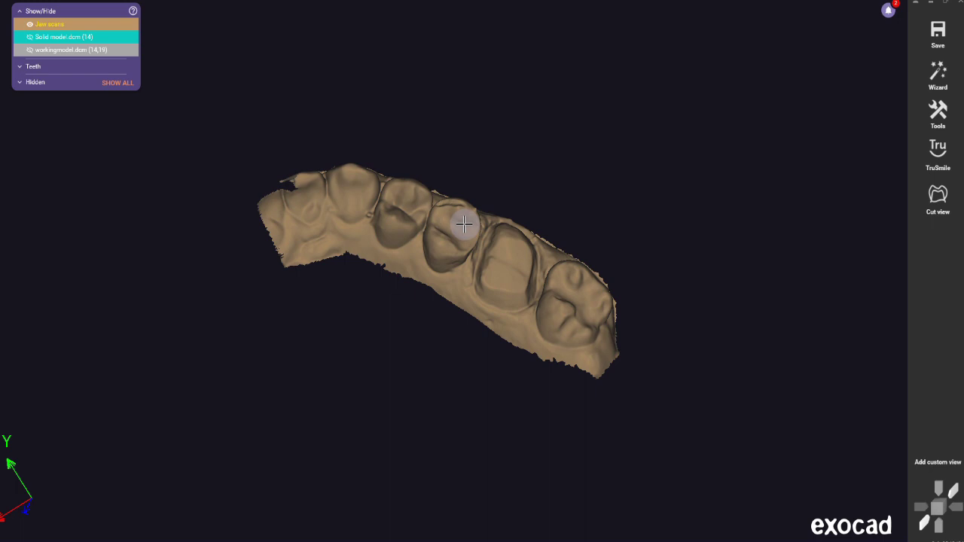
pyautogui.rightClick(463, 223)
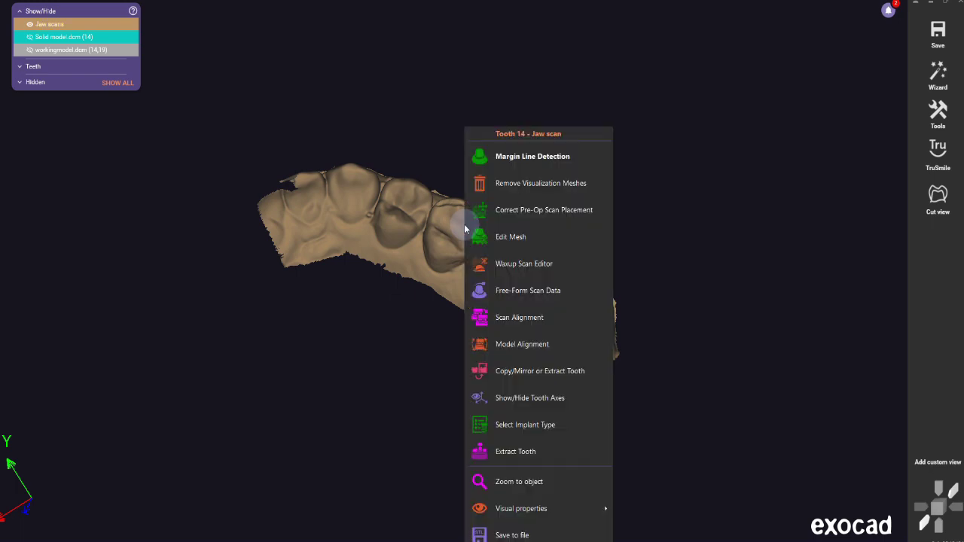
pyautogui.click(509, 237)
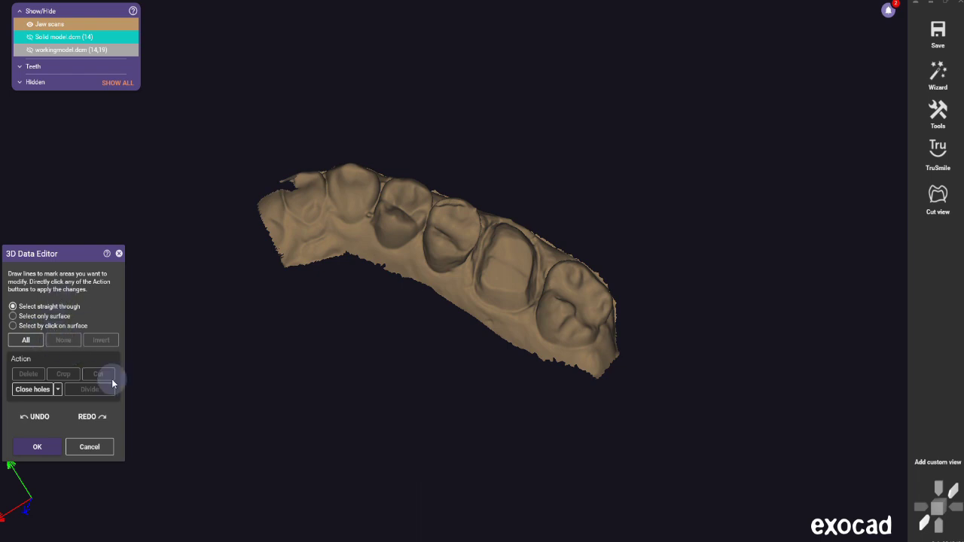
# - Show the triangle orientation, invert it for the tooth 14 jaw scan and apply the mesh edit
pyautogui.rightClick(464, 225)
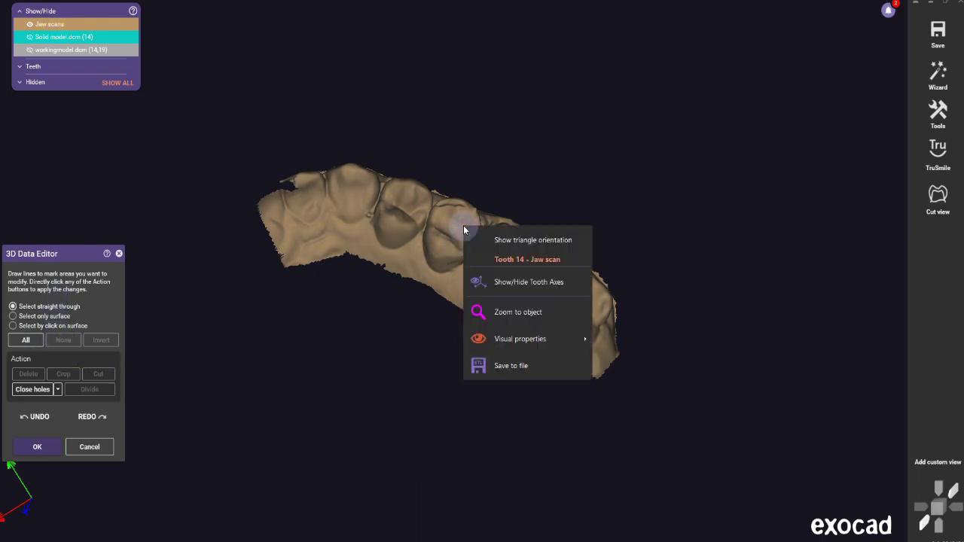
pyautogui.click(507, 241)
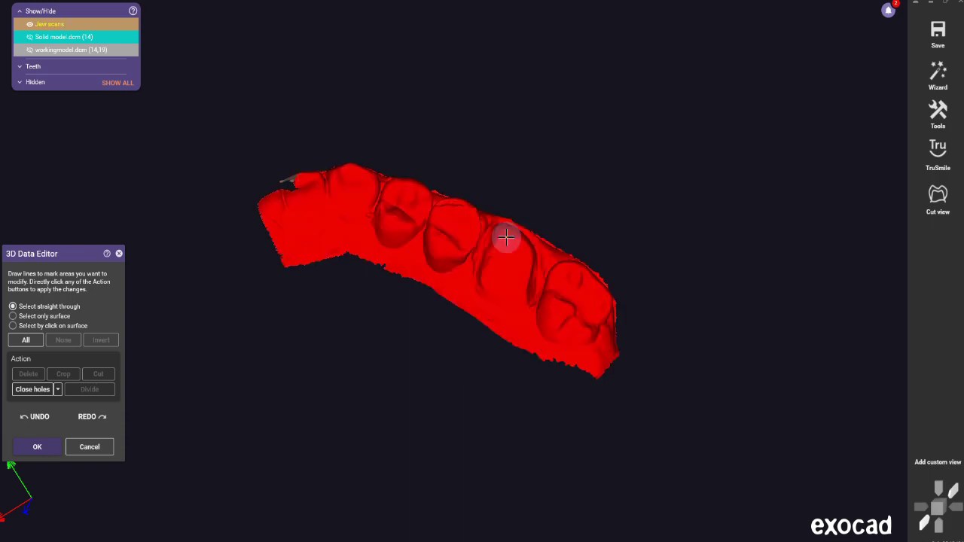
pyautogui.moveTo(505, 238); pyautogui.dragTo(549, 241, button='right')
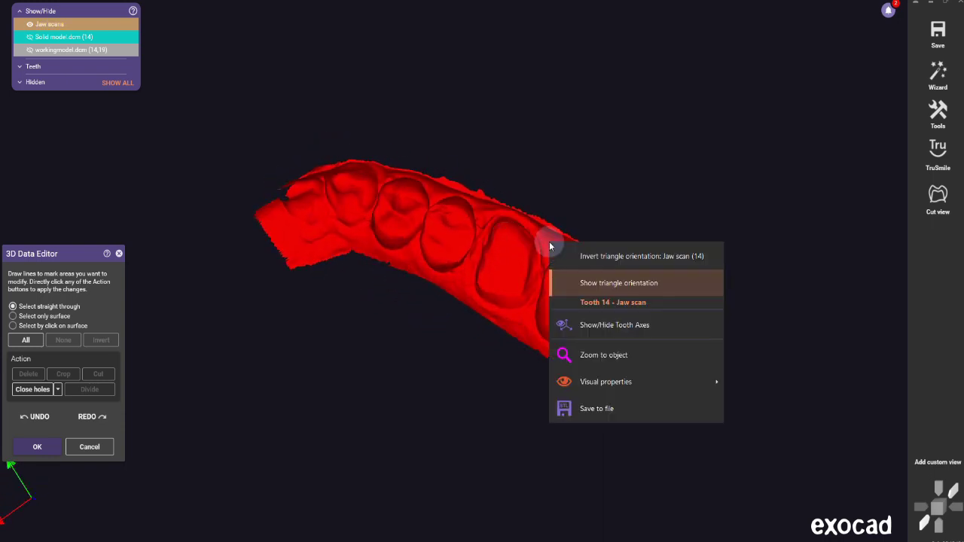
pyautogui.click(625, 254)
pyautogui.moveTo(625, 254); pyautogui.dragTo(577, 271, button='right')
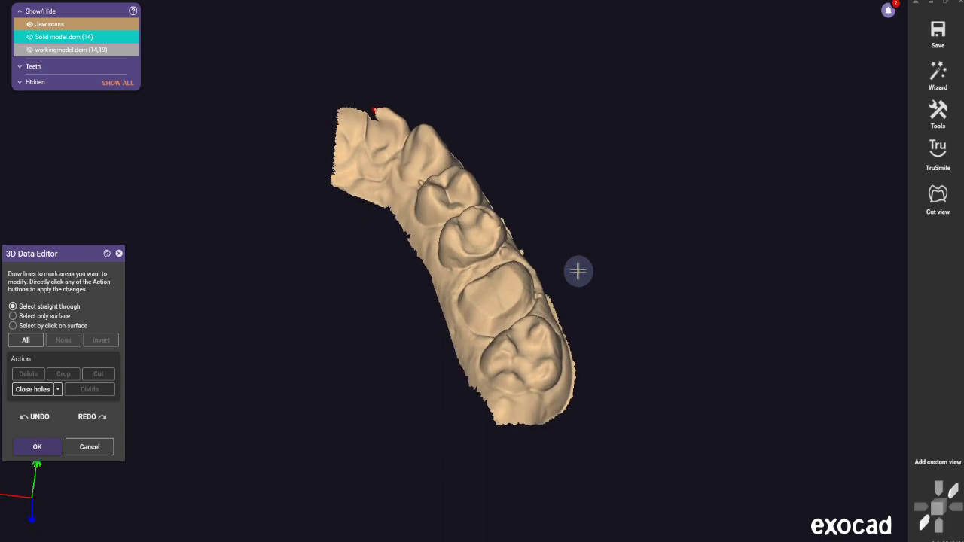
pyautogui.click(39, 448)
# - Show Solid model.dcm (14) over the jaw scan and check how closely the two surfaces match in a cut view
pyautogui.moveTo(411, 346); pyautogui.dragTo(503, 357, button='right')
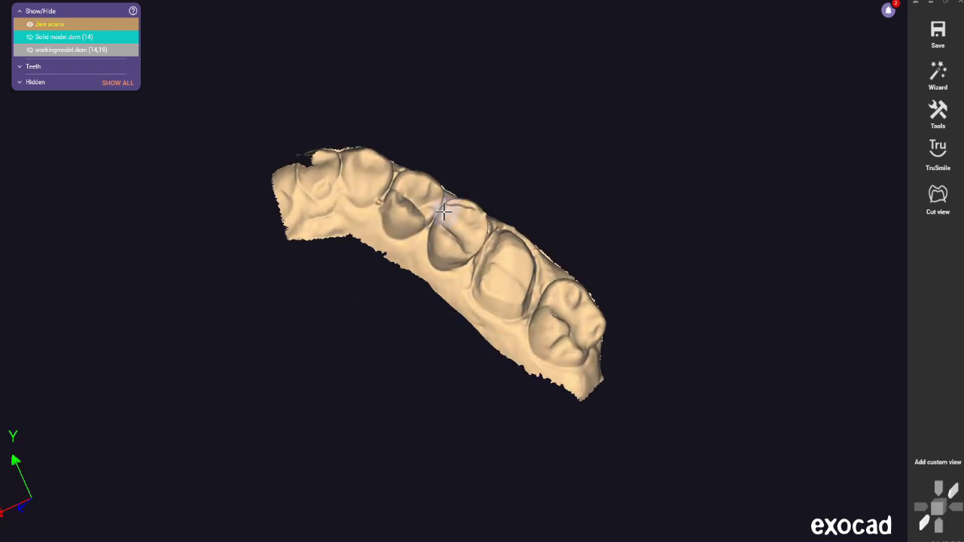
pyautogui.moveTo(417, 200); pyautogui.dragTo(403, 198, button='right')
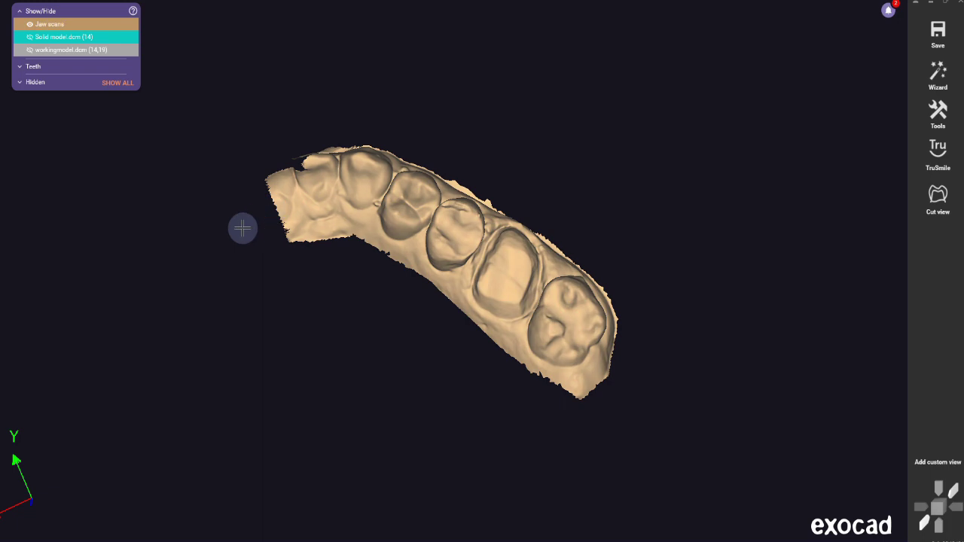
pyautogui.click(30, 37)
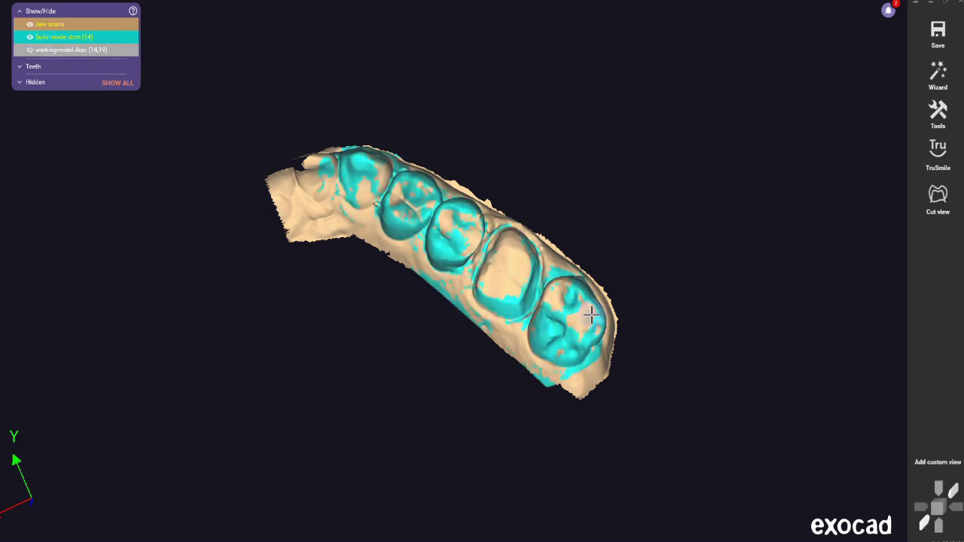
pyautogui.moveTo(589, 316); pyautogui.dragTo(590, 311, button='right')
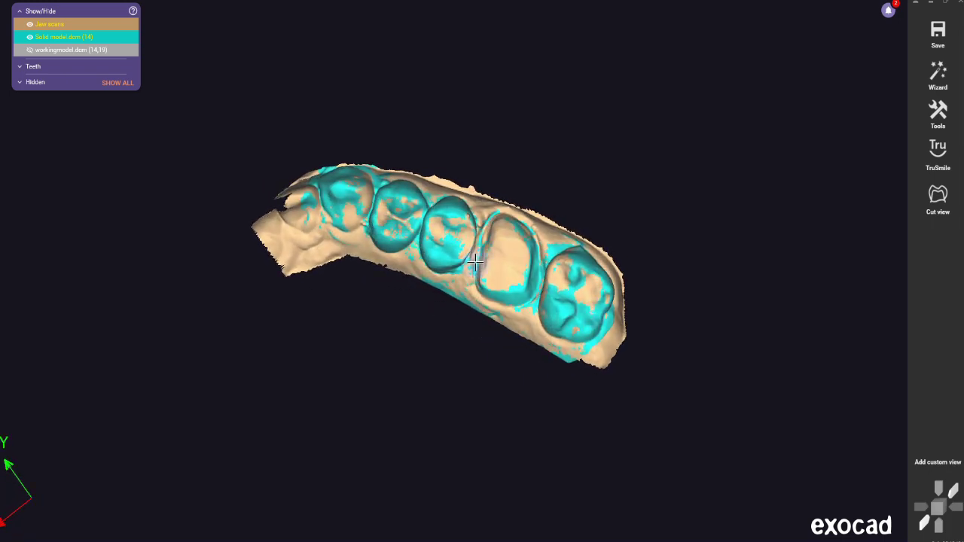
pyautogui.scroll(5, 476, 261)
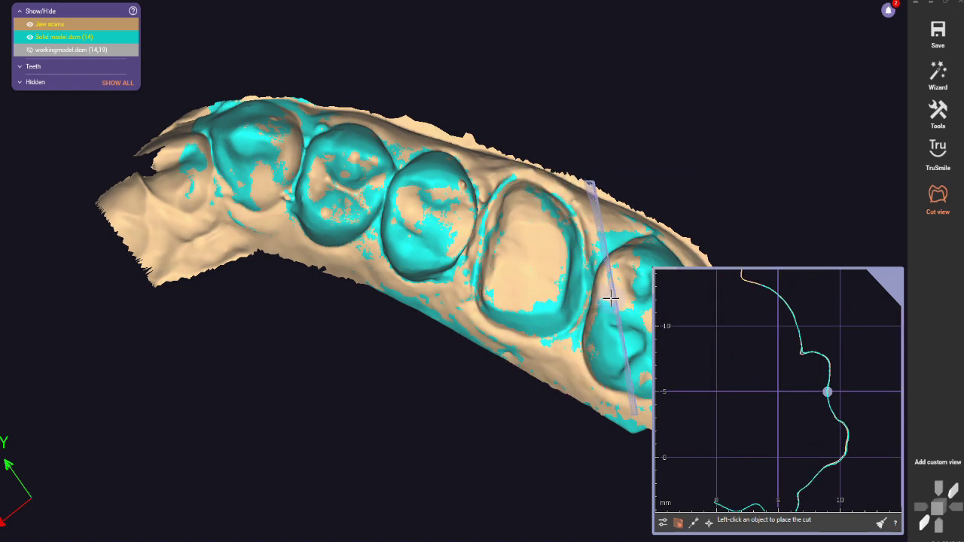
pyautogui.click(938, 196)
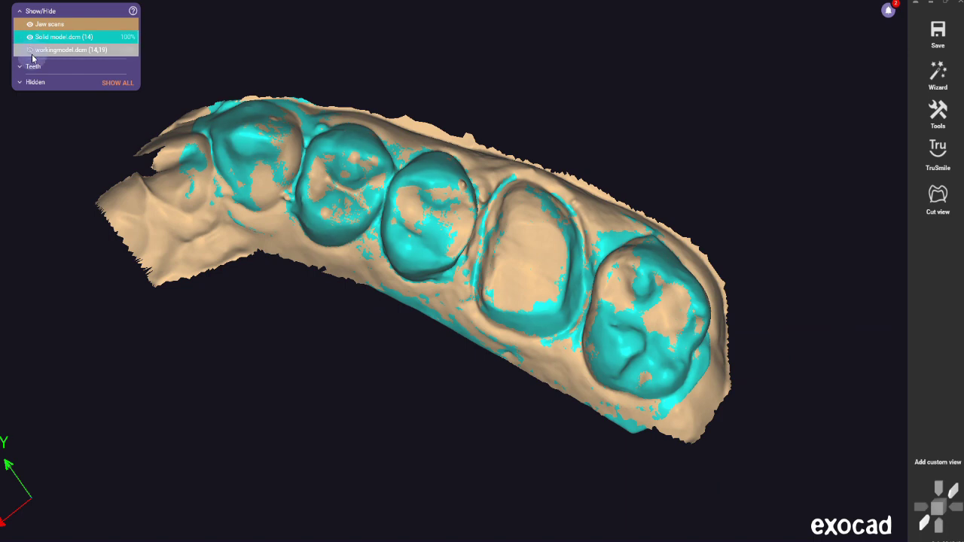
# - Overlay workingmodel.dcm (14,19) on the jaw scan in place of Solid model.dcm (14) to compare them
pyautogui.click(32, 49)
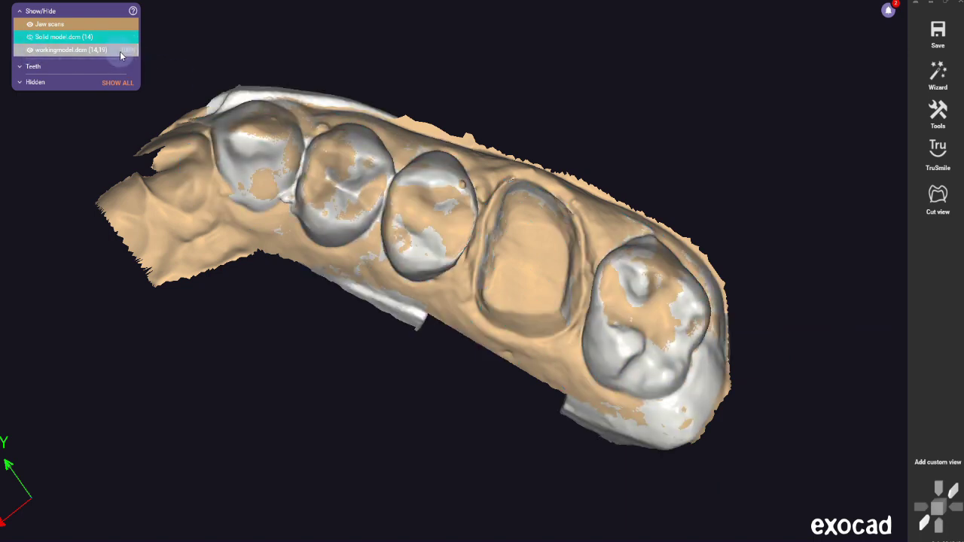
pyautogui.moveTo(491, 239); pyautogui.dragTo(488, 218, button='right')
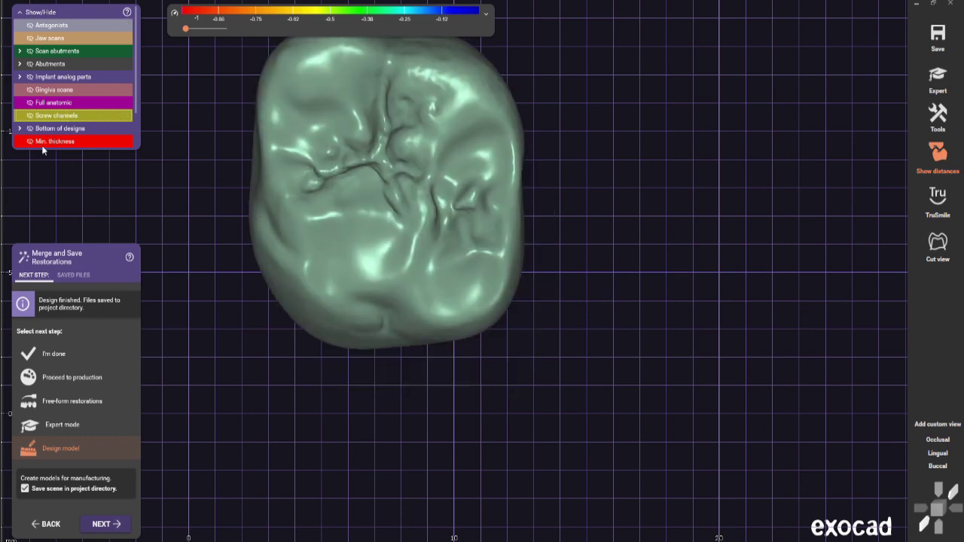
# - Show the screw channels with the crown and set their opacity to 100%
pyautogui.click(31, 116)
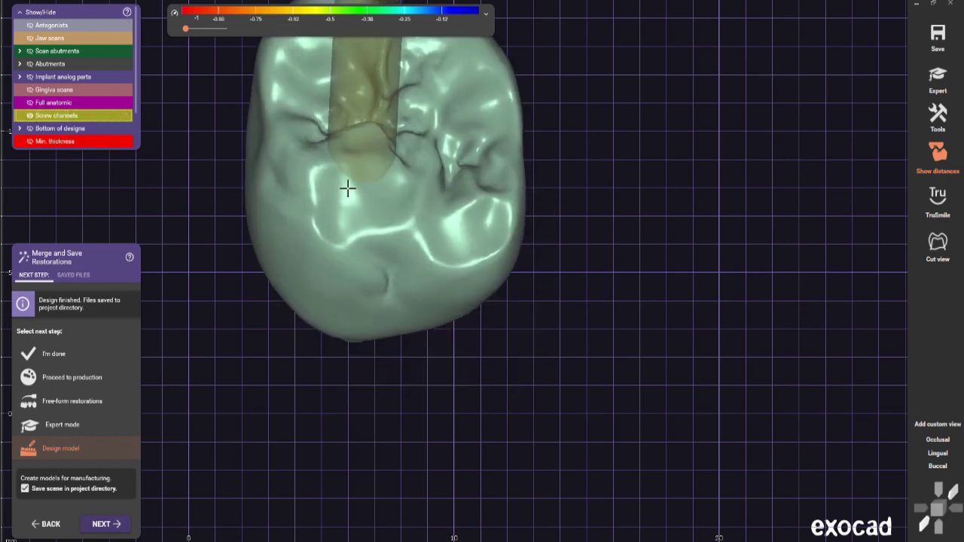
pyautogui.click(81, 117)
pyautogui.moveTo(226, 174); pyautogui.dragTo(452, 279, button='right')
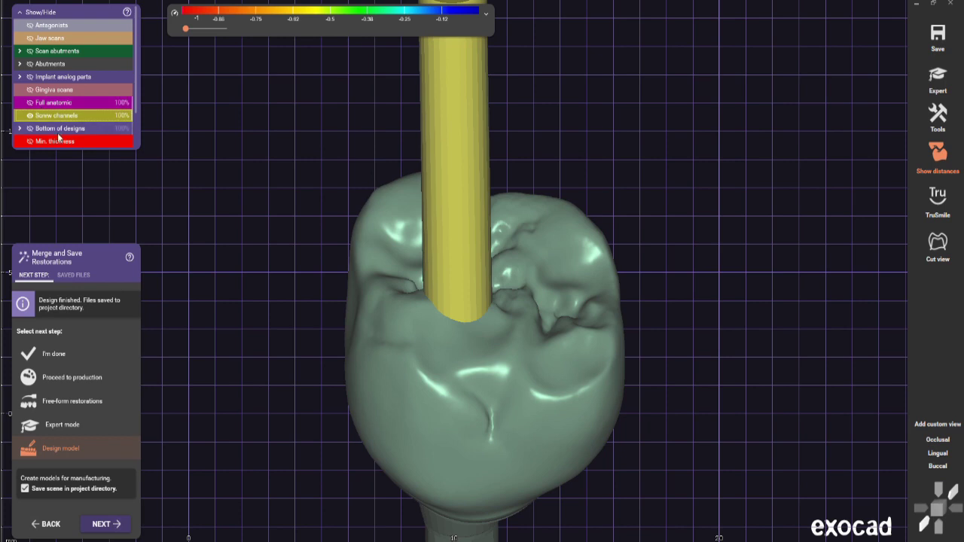
# - Hide the merged parts so only the screw channel is shown, and switch to Expert mode
pyautogui.scroll(-2, 60, 136)
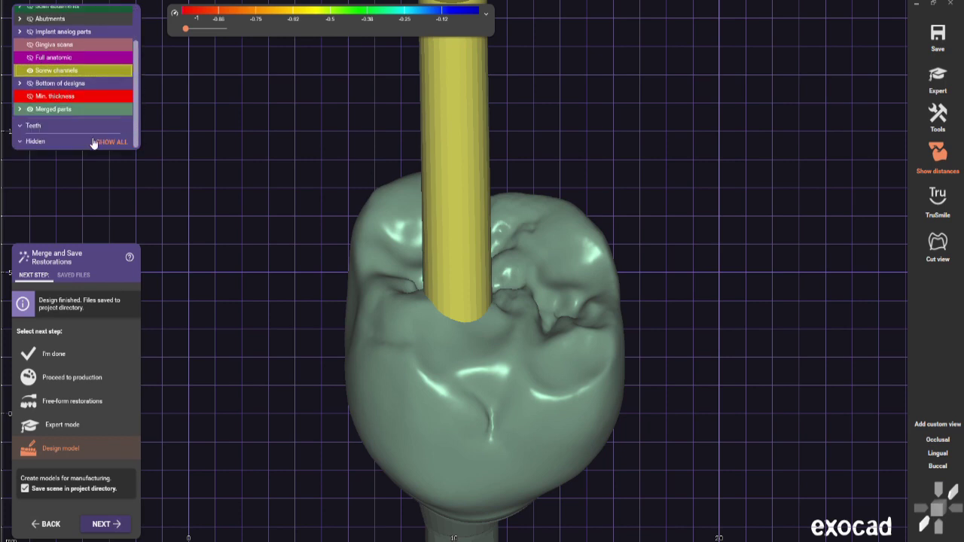
pyautogui.click(30, 110)
pyautogui.scroll(-3, 501, 232)
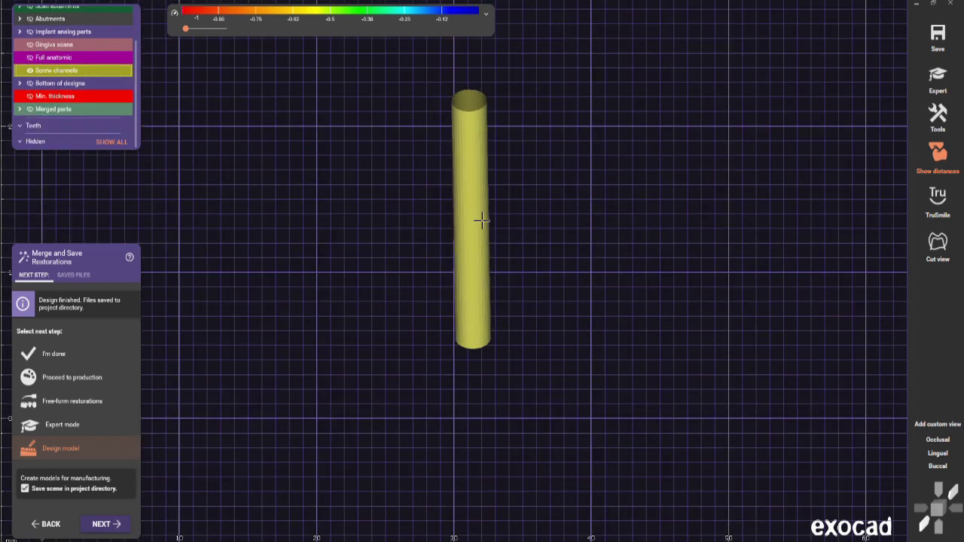
pyautogui.click(938, 77)
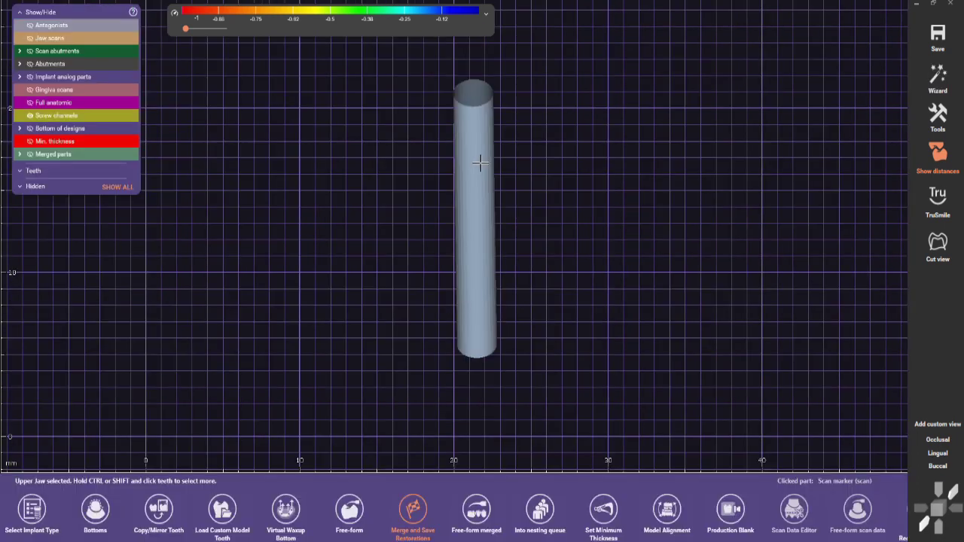
# - Export only the visible screw channel as the STL mesh Screwchannel, using the original coordinate system of the scan data
pyautogui.rightClick(939, 38)
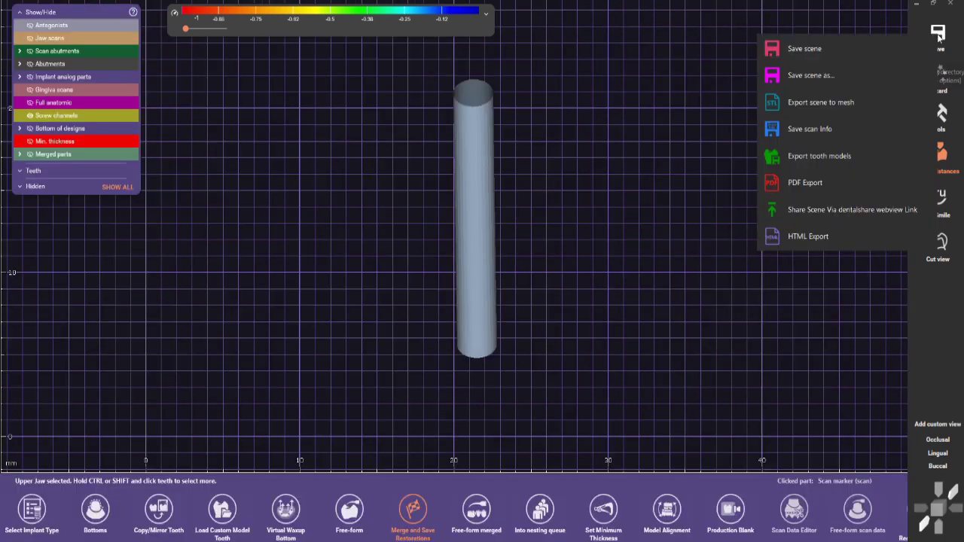
pyautogui.click(858, 101)
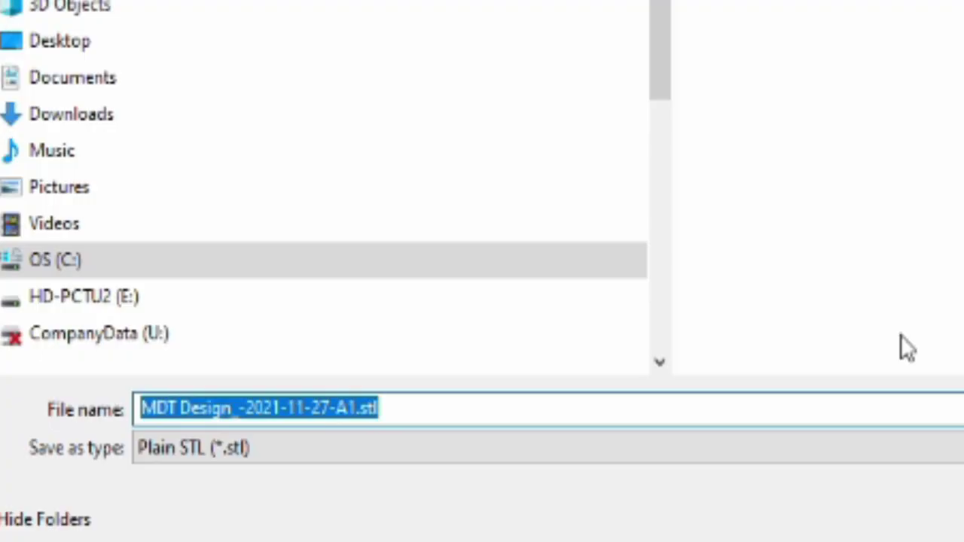
pyautogui.press('BackSpace')
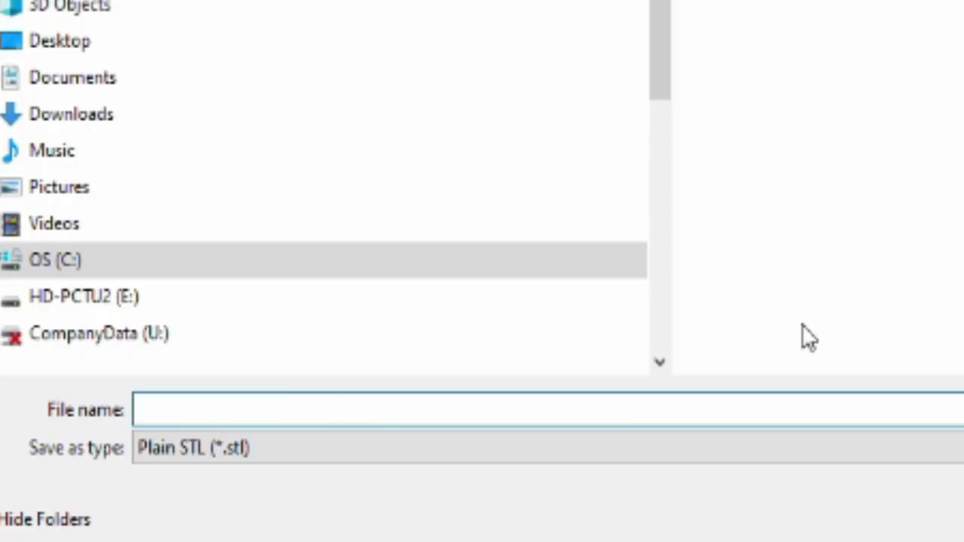
pyautogui.write('Screwc')
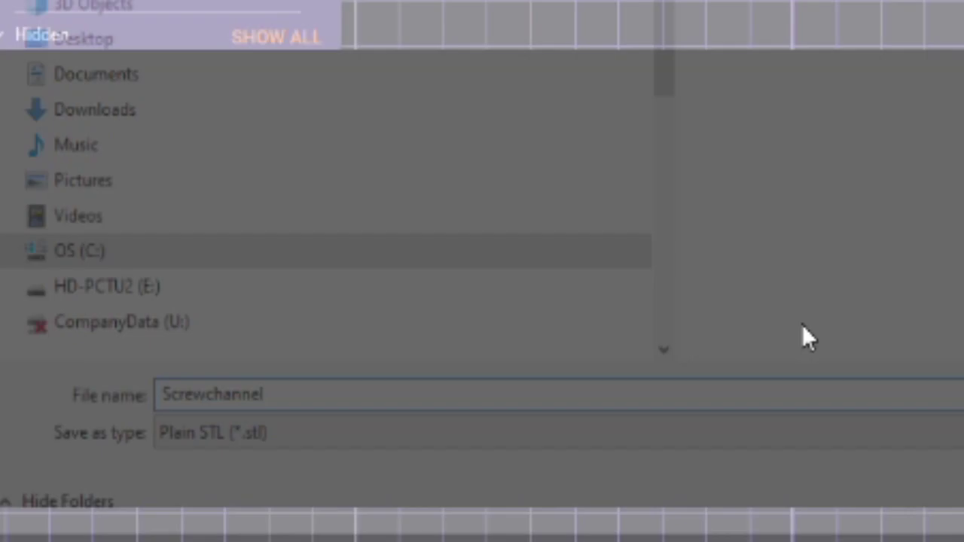
pyautogui.press('Return')
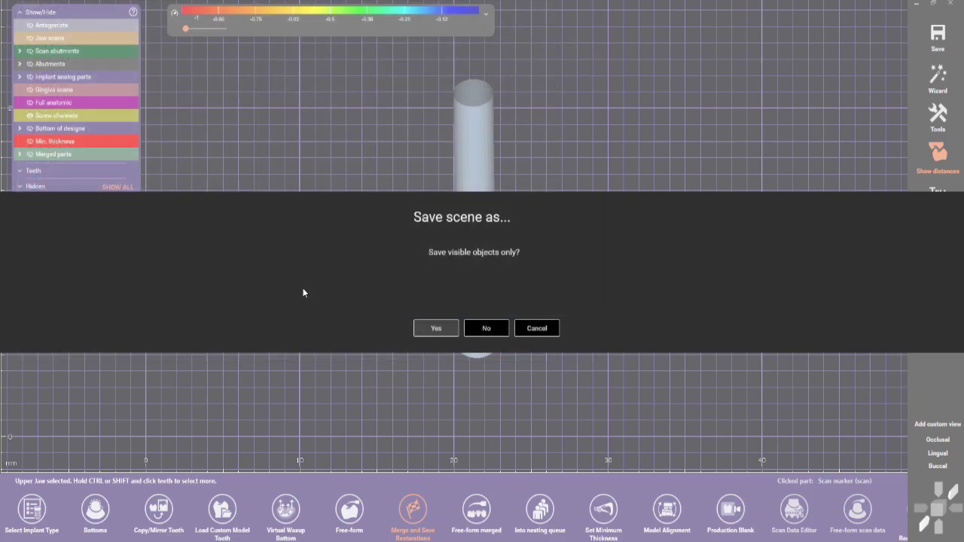
pyautogui.click(437, 329)
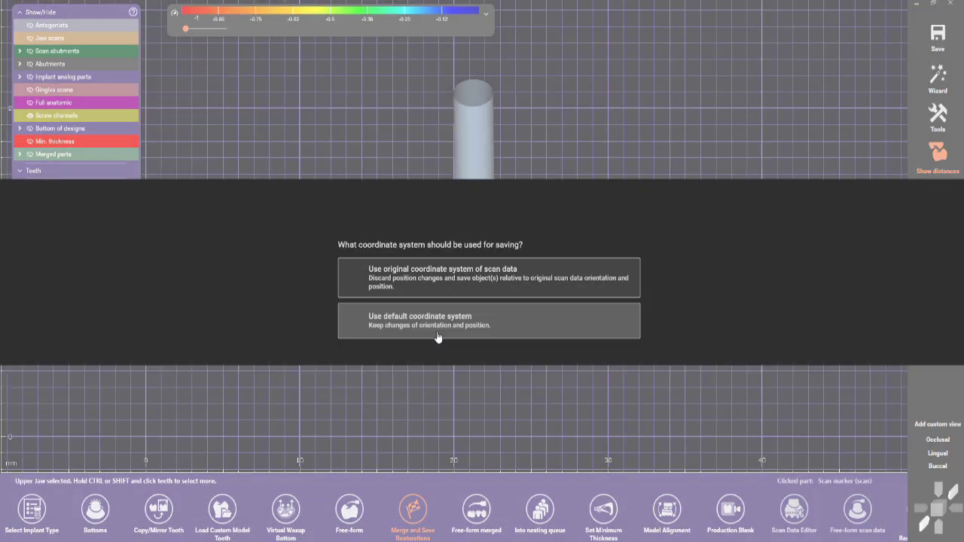
pyautogui.click(439, 277)
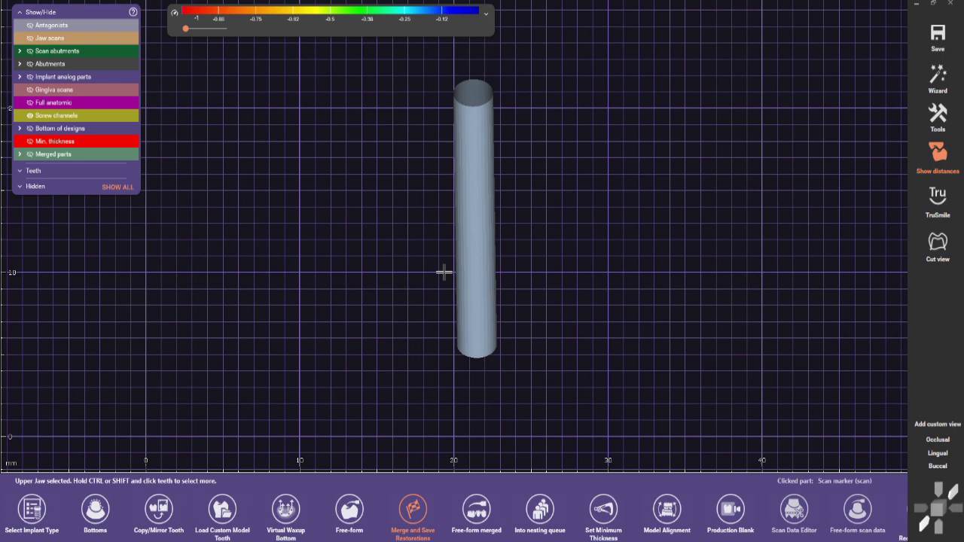
# - Hide the screw channels and load Screwchannel.stl as a generic visualization mesh stored relative to the scan data
pyautogui.click(30, 117)
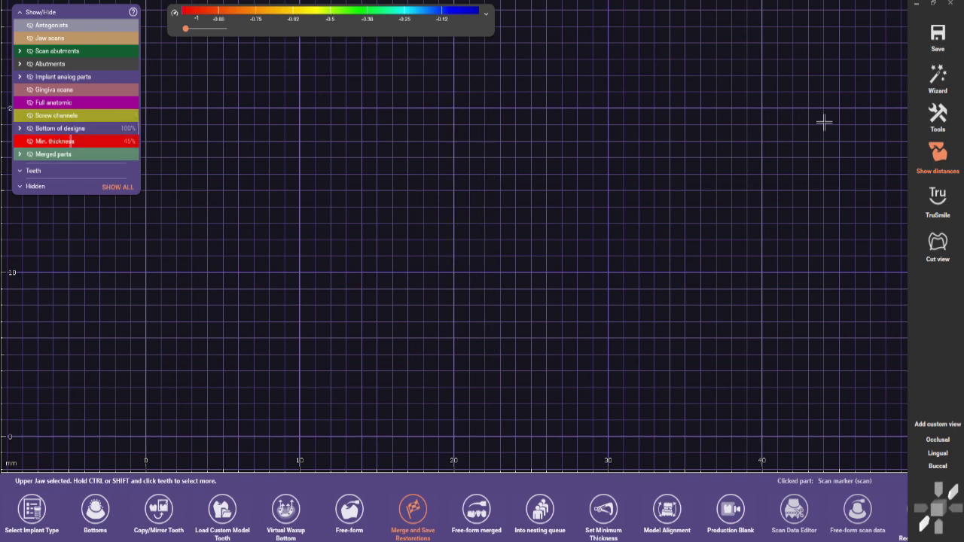
pyautogui.click(943, 120)
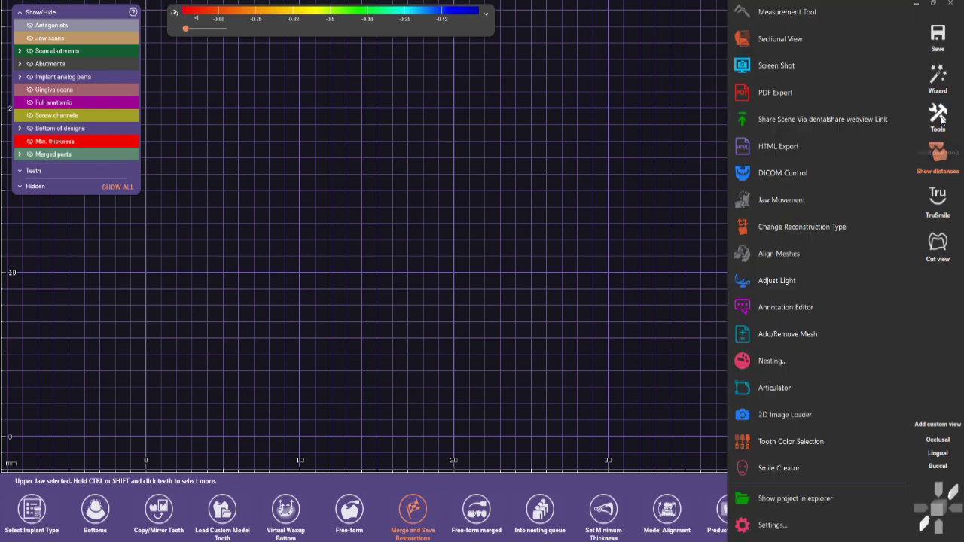
pyautogui.click(824, 335)
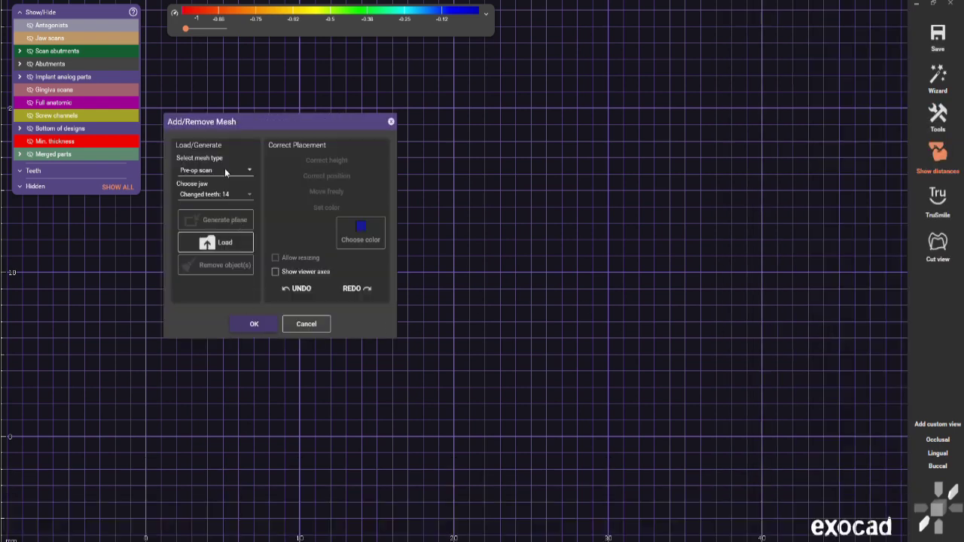
pyautogui.click(220, 170)
pyautogui.click(226, 220)
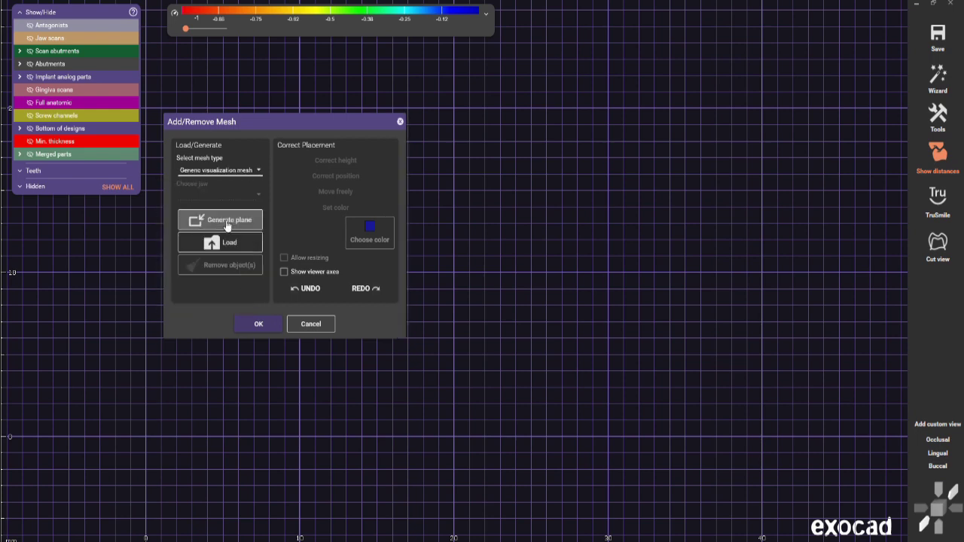
pyautogui.click(229, 243)
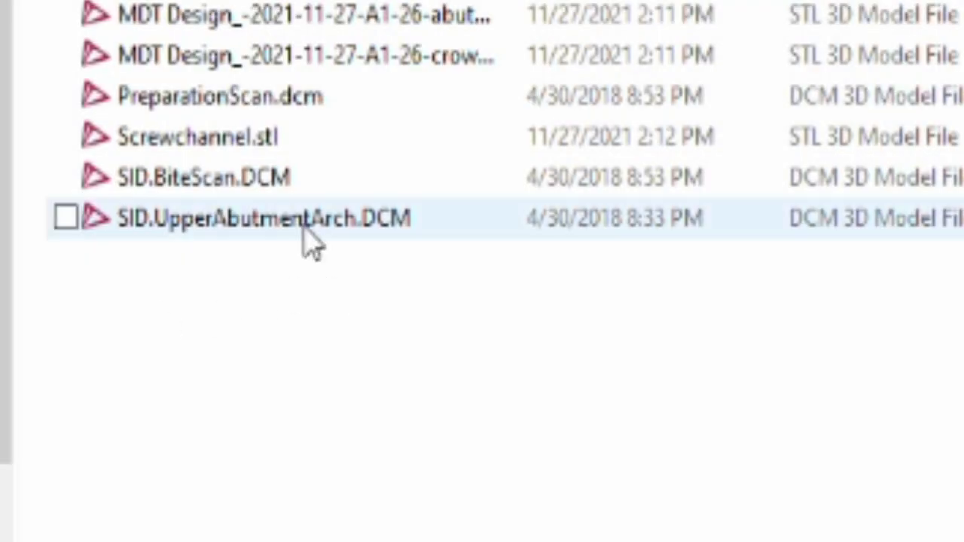
pyautogui.doubleClick(241, 143)
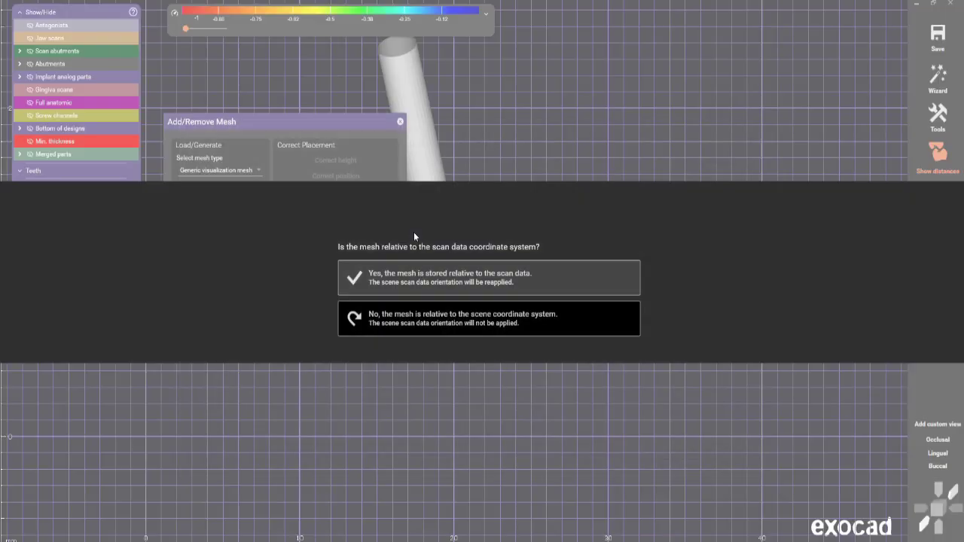
pyautogui.click(471, 280)
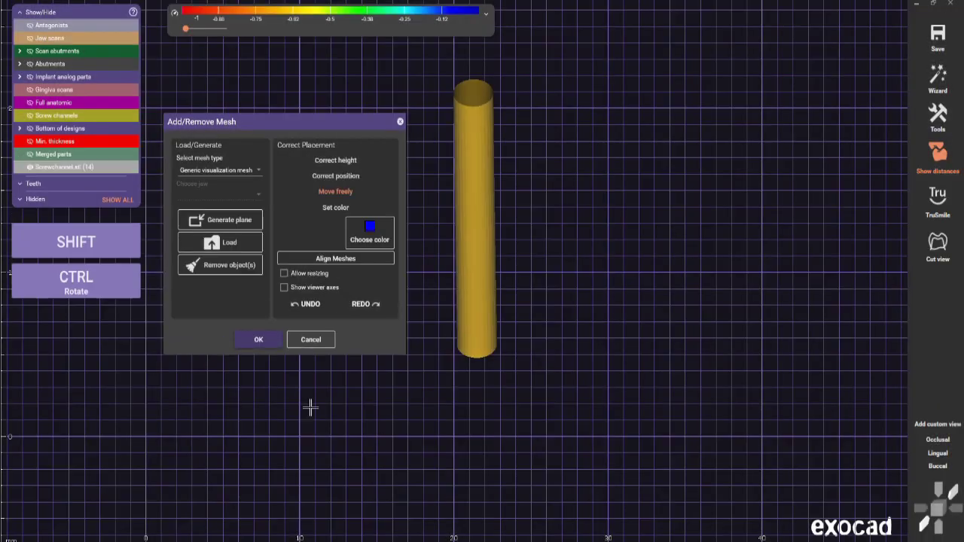
pyautogui.click(258, 339)
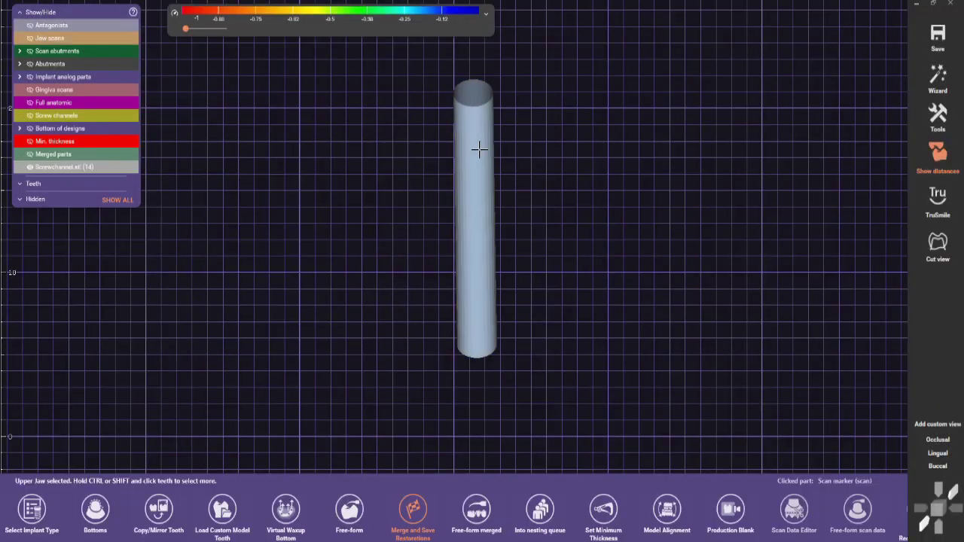
# - Select the whole Screwchannel.stl mesh in the mesh editor, close its holes and apply the edit
pyautogui.rightClick(479, 150)
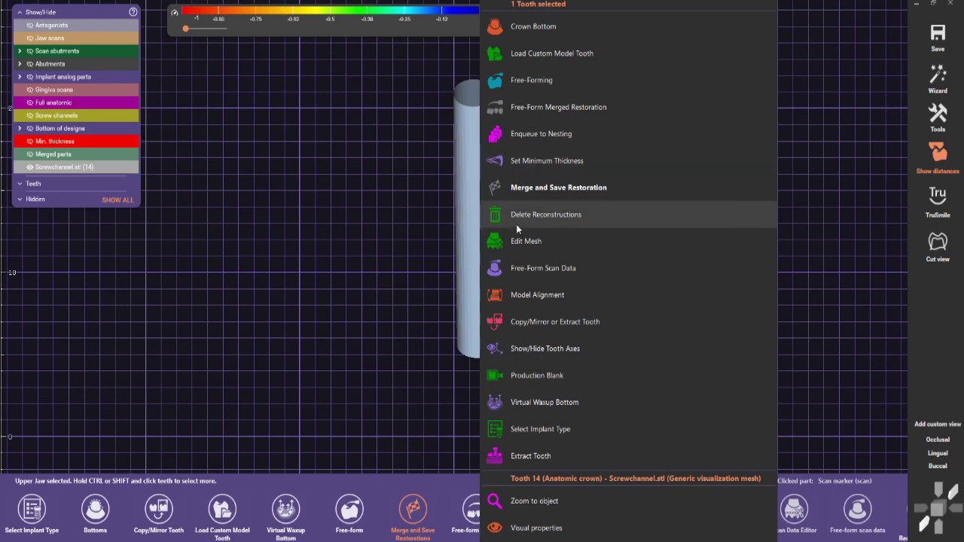
pyautogui.click(527, 242)
pyautogui.moveTo(526, 97)
pyautogui.mouseDown()
pyautogui.moveTo(463, 61)
pyautogui.moveTo(406, 113)
pyautogui.mouseUp()
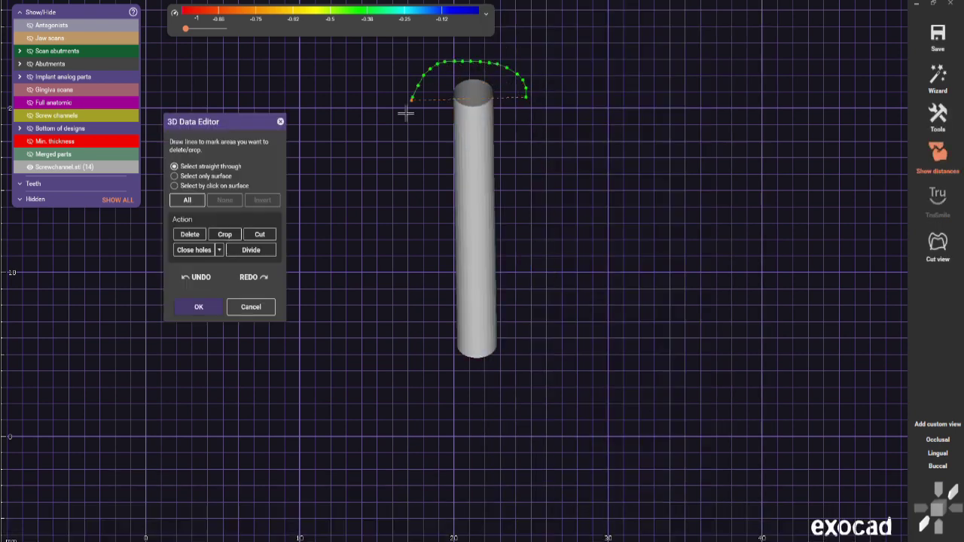
pyautogui.moveTo(533, 110); pyautogui.dragTo(523, 92)
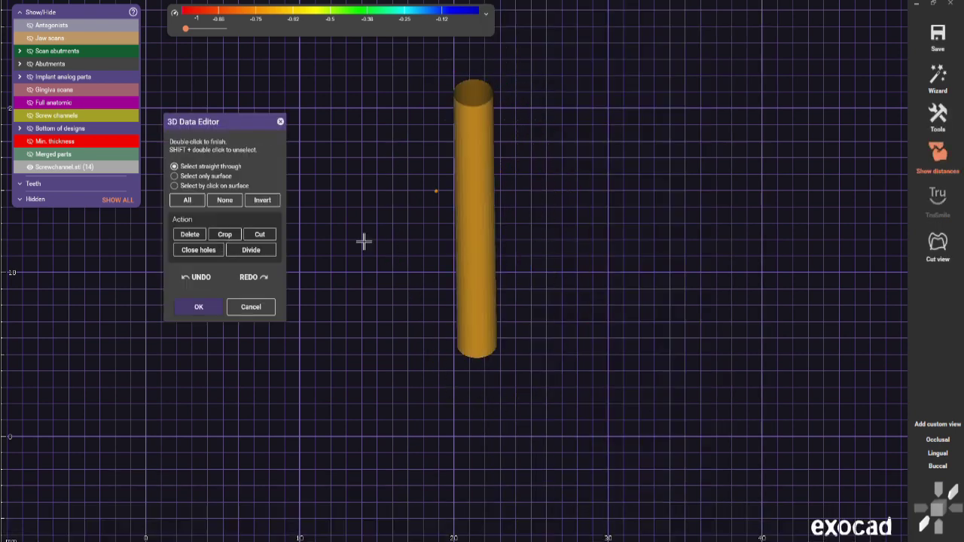
pyautogui.click(189, 250)
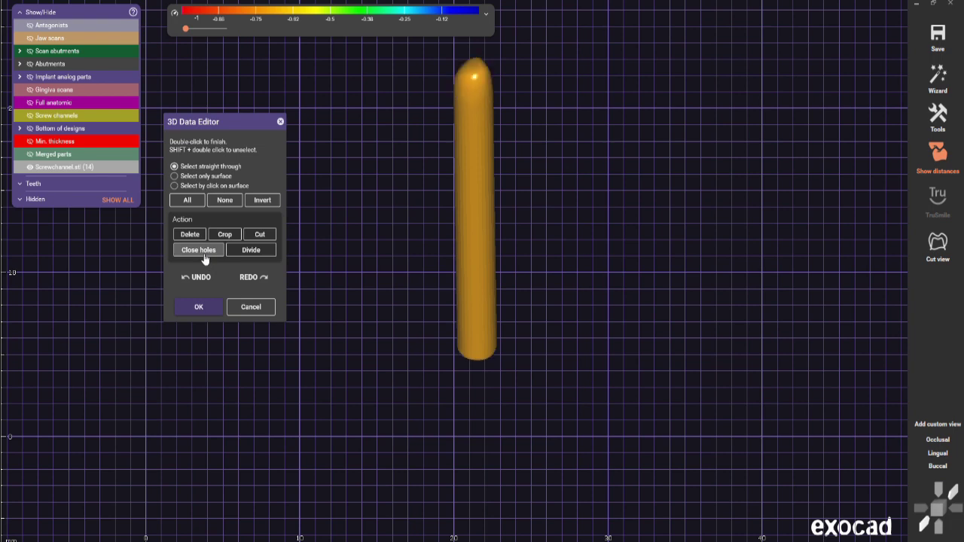
pyautogui.click(199, 307)
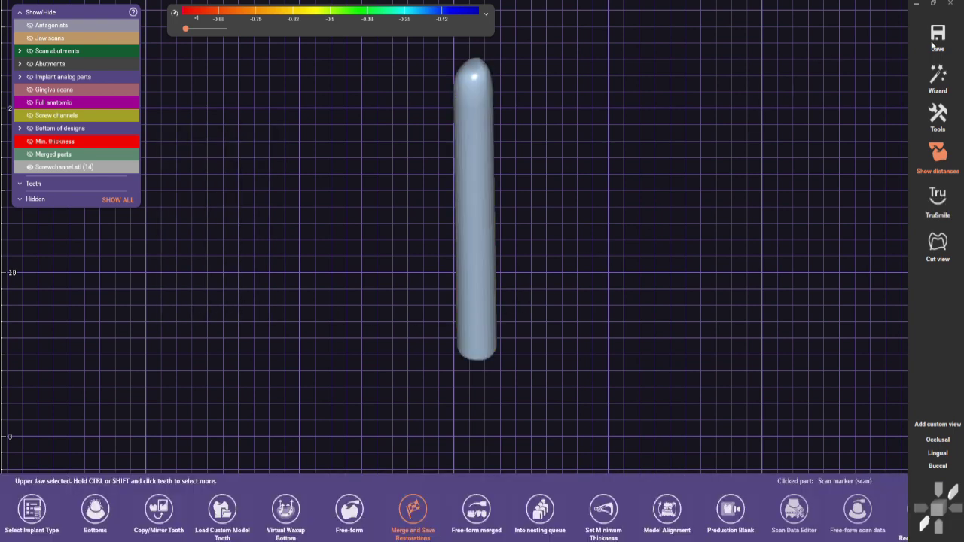
# - Export only the visible closed channel over Screwchannel.stl, replacing the file and using the original scan data coordinate system
pyautogui.click(938, 34)
pyautogui.click(854, 99)
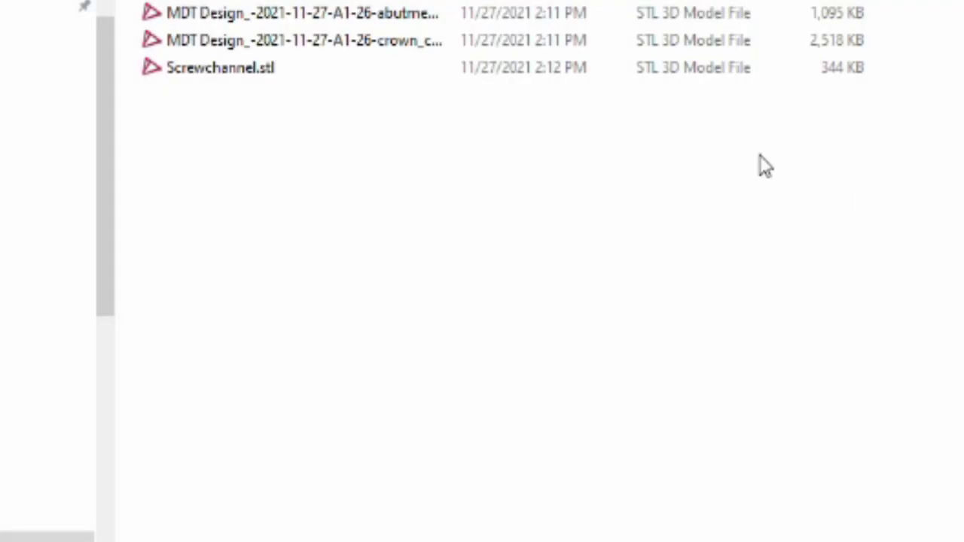
pyautogui.click(233, 67)
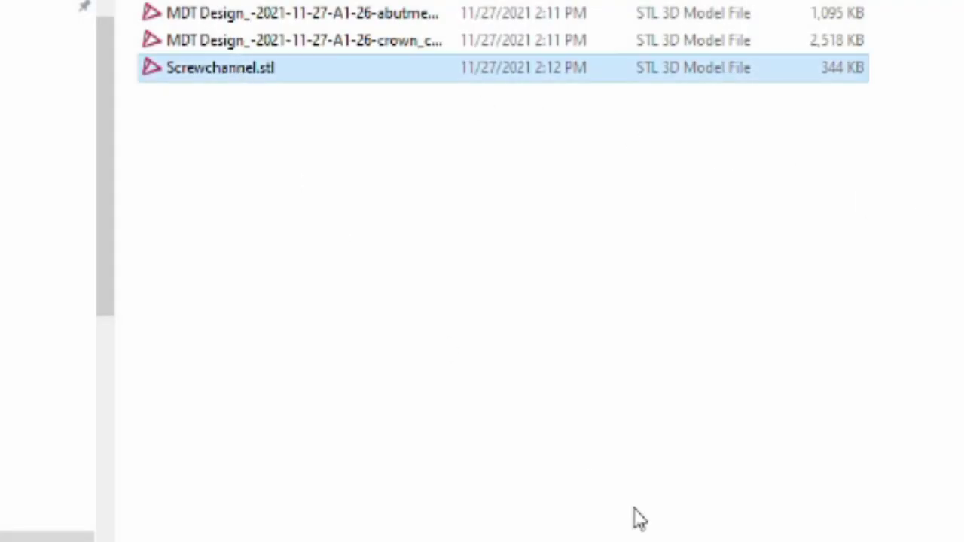
pyautogui.press('Return')
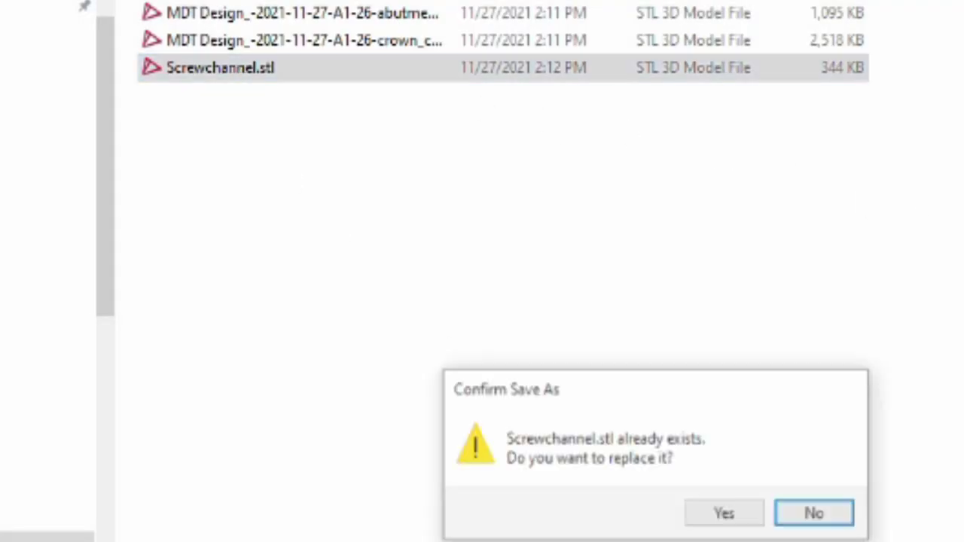
pyautogui.click(721, 517)
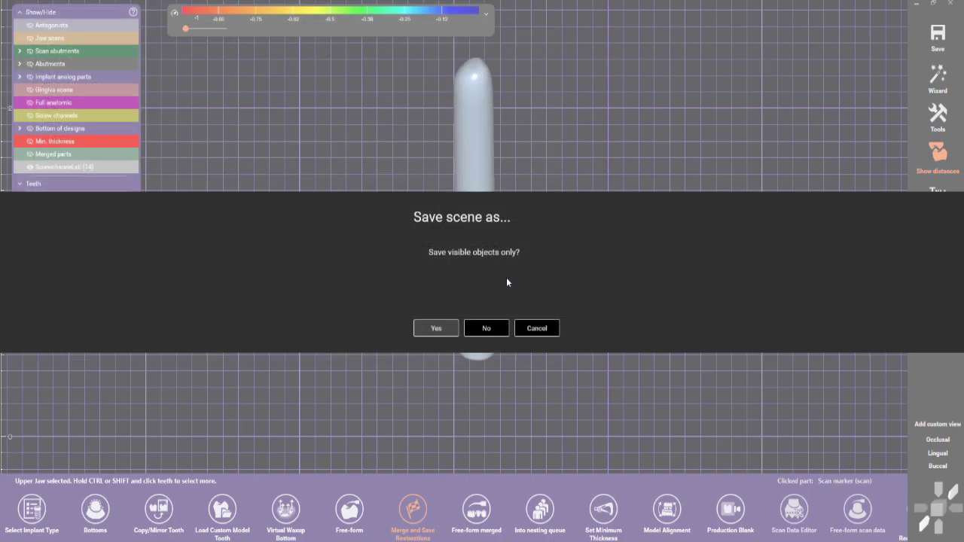
pyautogui.click(438, 330)
pyautogui.click(456, 283)
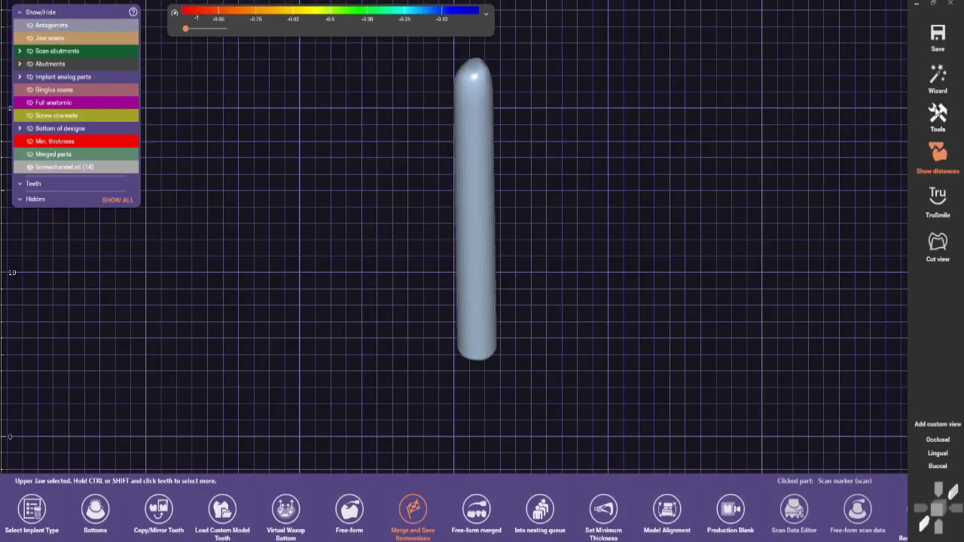
# - Remove the Screwchannel.stl (14) mesh from the scene with Add/Remove Mesh
pyautogui.click(938, 113)
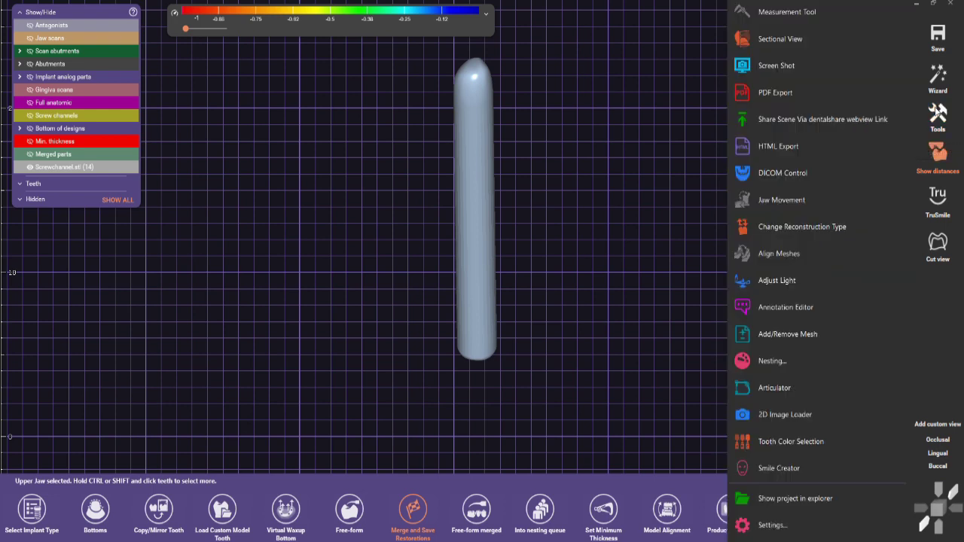
pyautogui.click(798, 343)
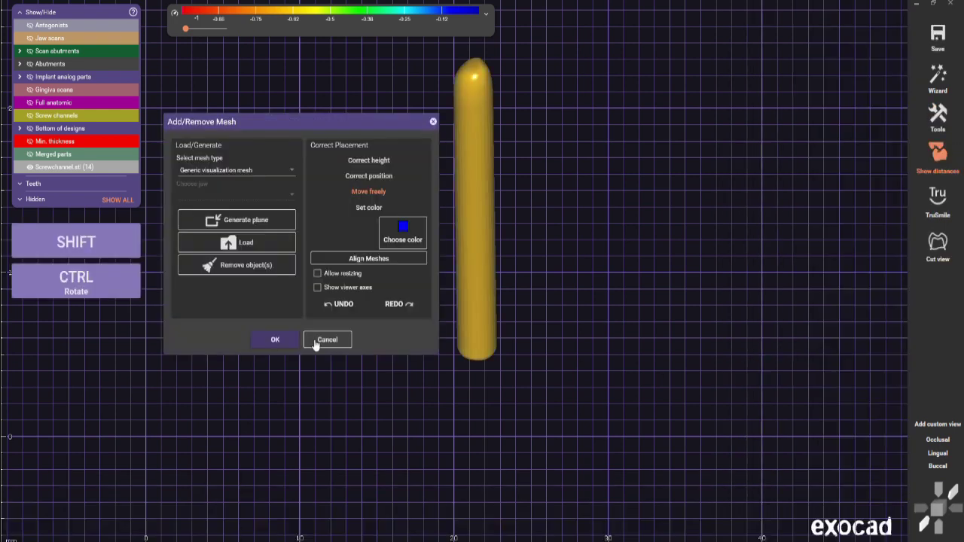
pyautogui.click(240, 265)
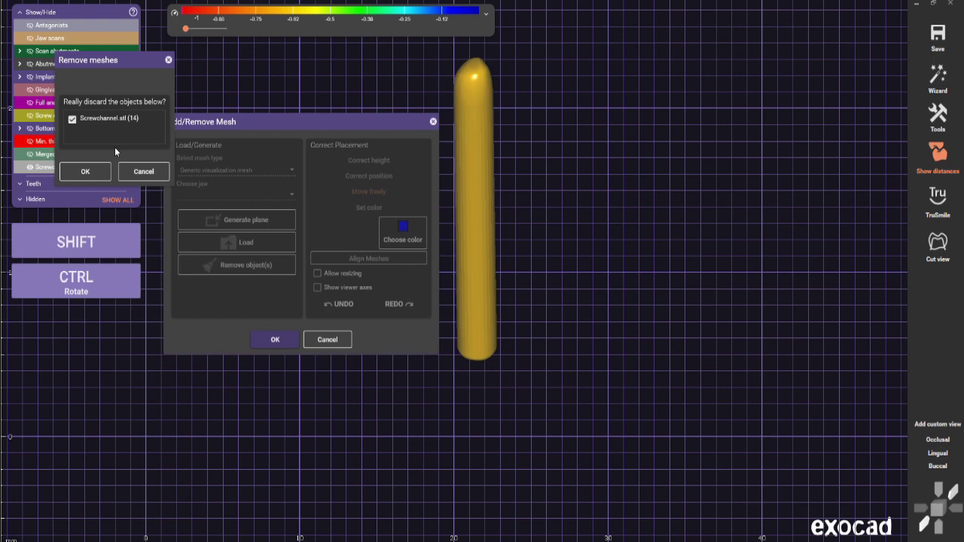
pyautogui.click(85, 171)
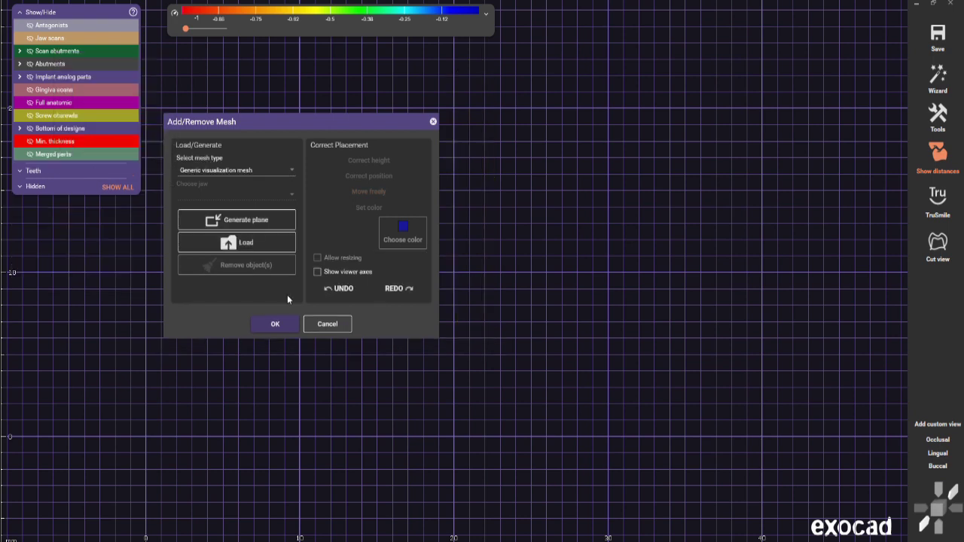
pyautogui.click(279, 323)
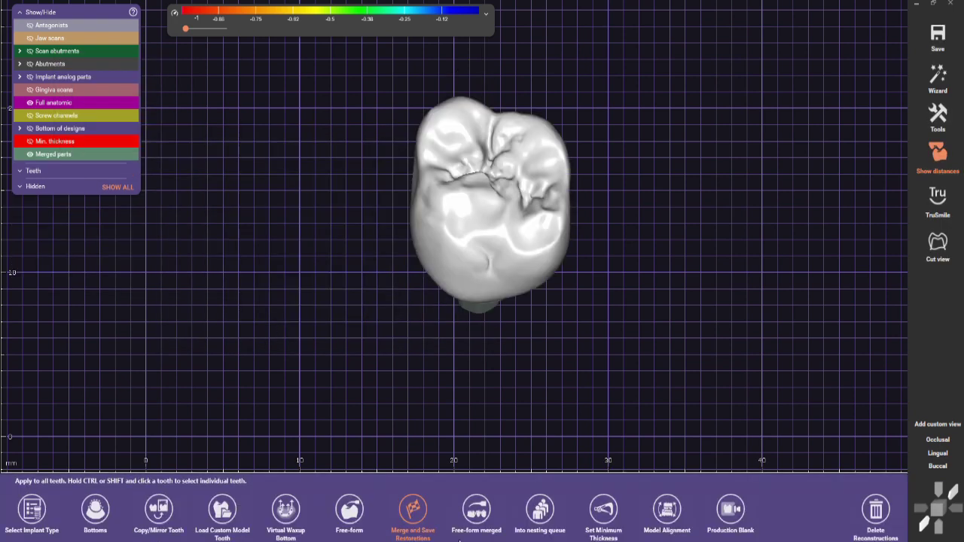
# - Run Merge and Save Restorations for the tooth 14 anatomic crown and accept the merged part
pyautogui.click(413, 510)
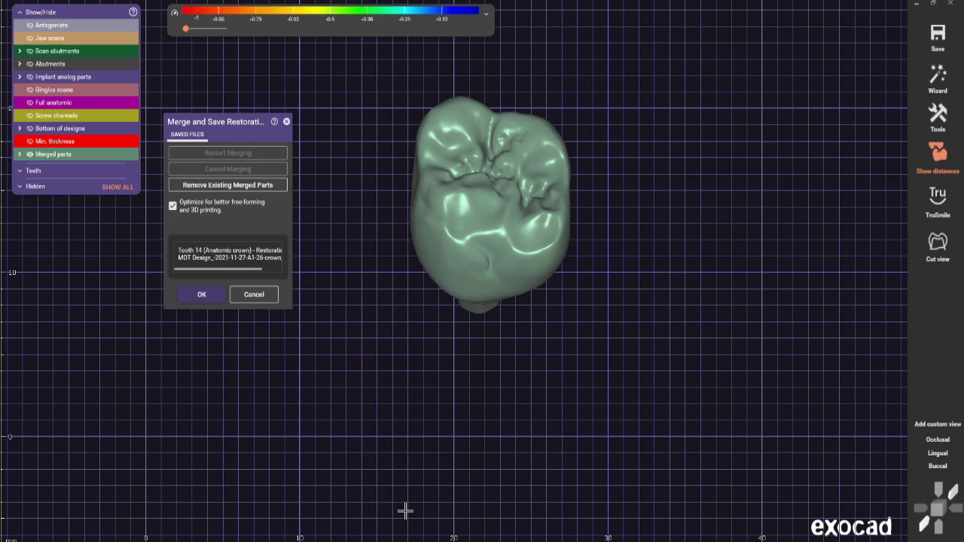
pyautogui.click(202, 294)
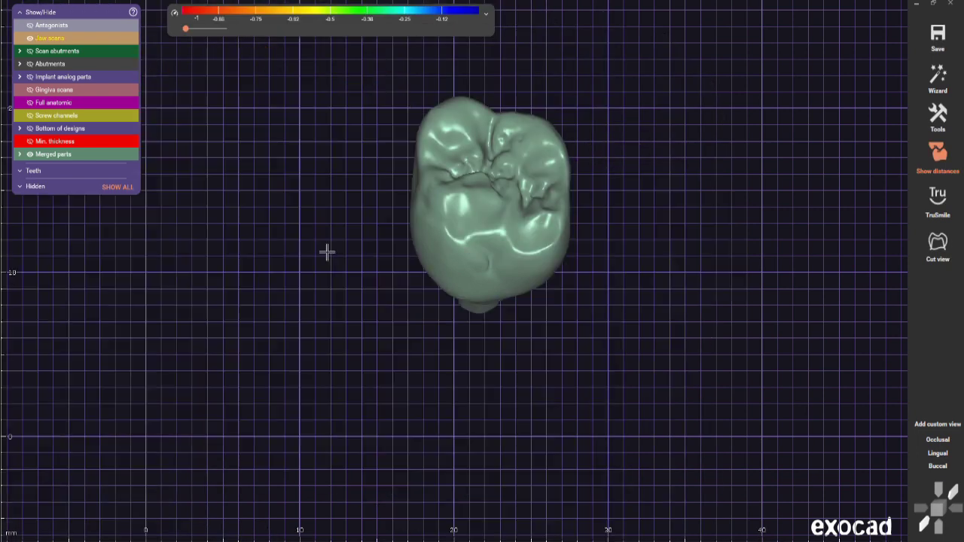
# - In Free-Form Merged Restoration for tooth 14, load Screwchannel.stl from file as a subtractive attachment, rotated to match the scan data orientation
pyautogui.rightClick(481, 181)
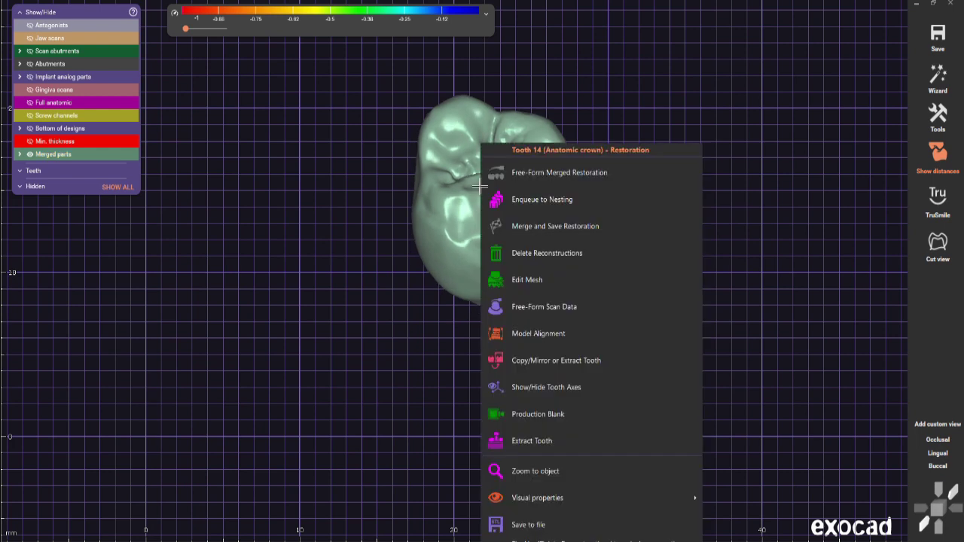
pyautogui.click(522, 172)
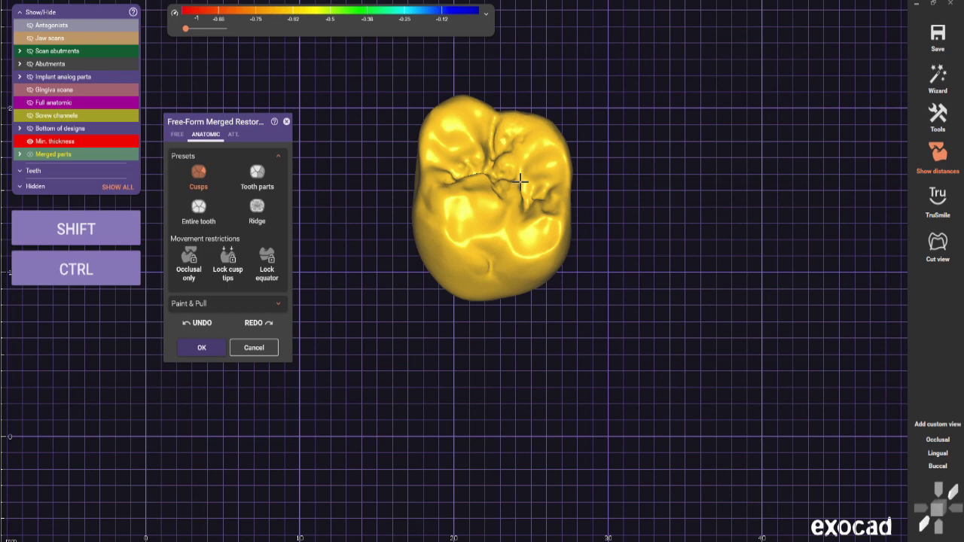
pyautogui.click(238, 138)
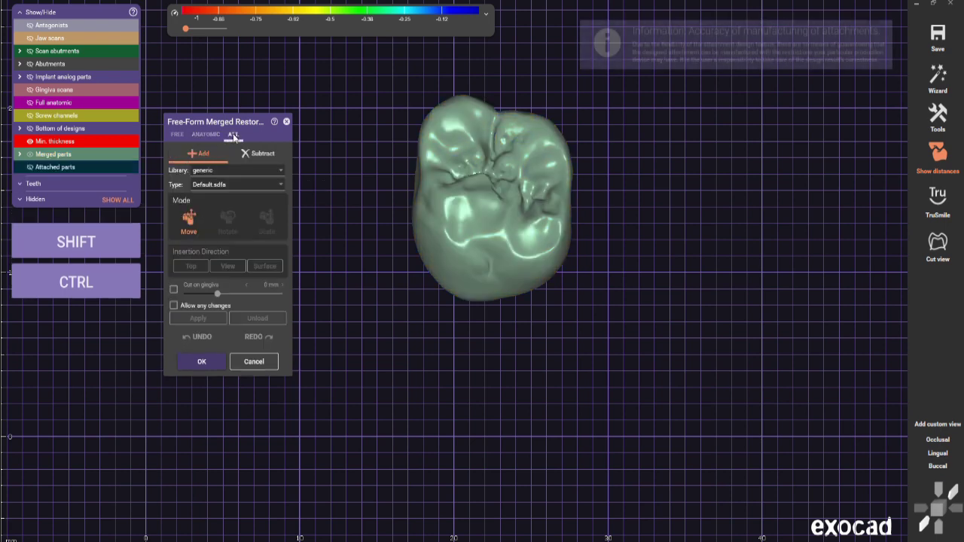
pyautogui.click(261, 155)
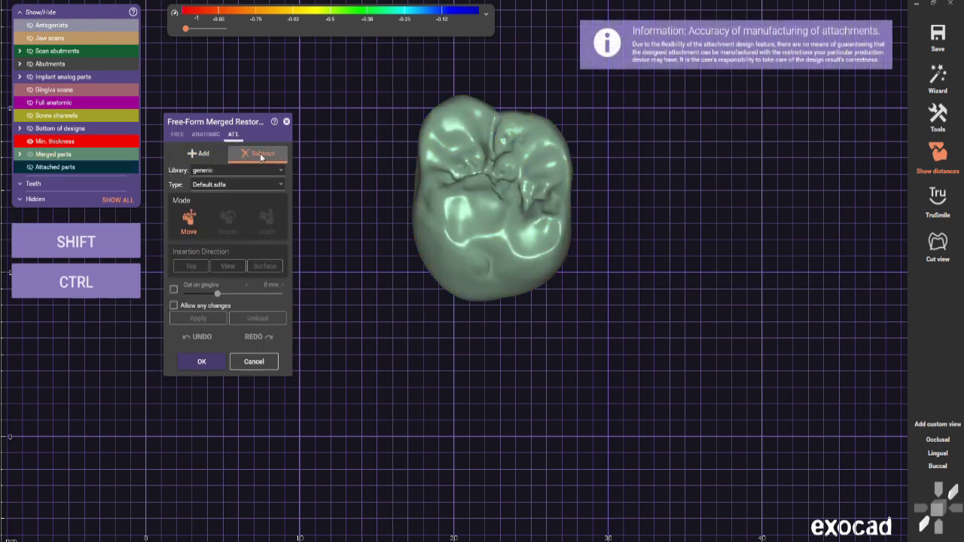
pyautogui.click(279, 169)
pyautogui.scroll(-5, 260, 230)
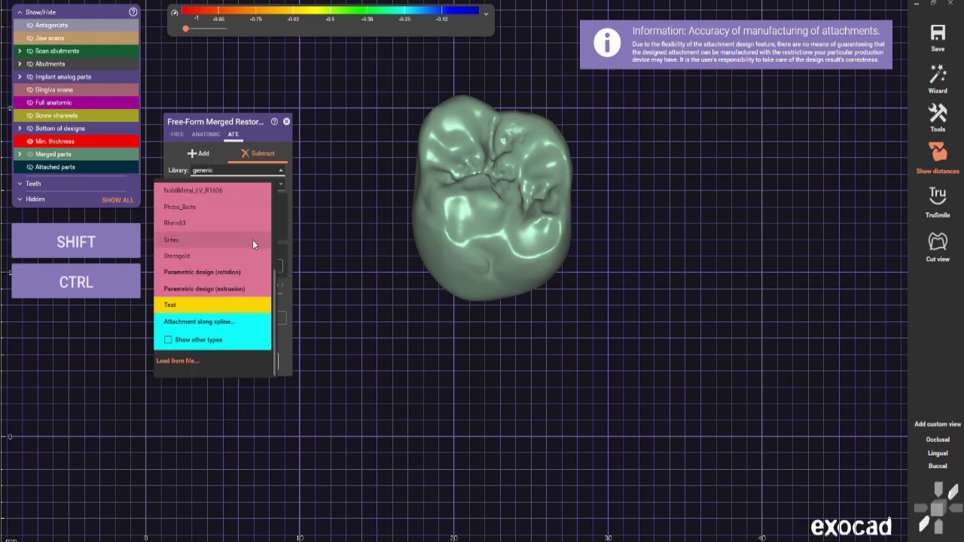
pyautogui.click(175, 360)
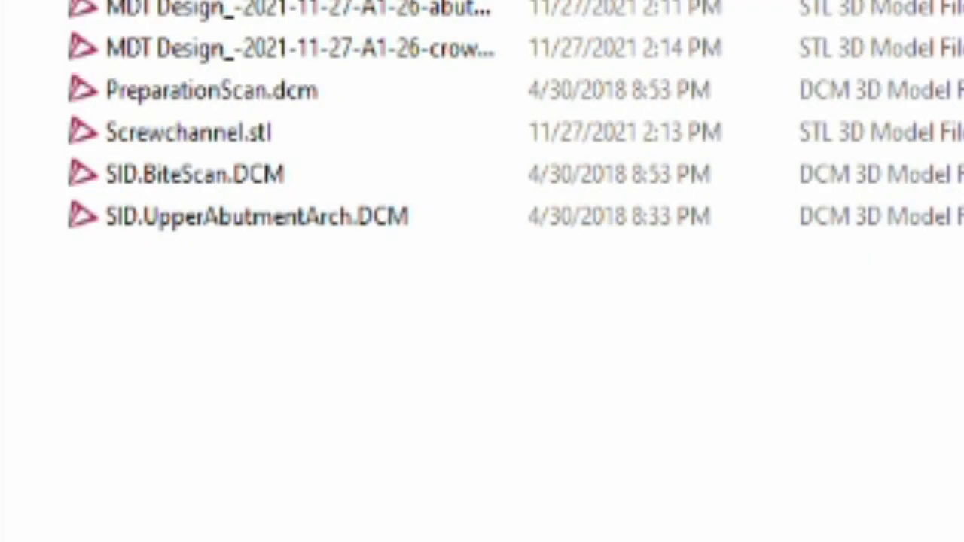
pyautogui.doubleClick(222, 134)
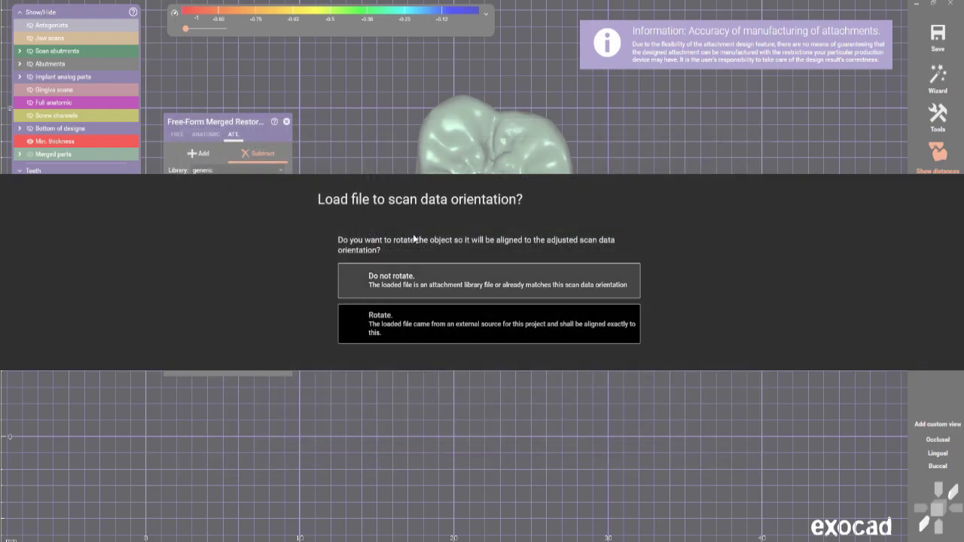
pyautogui.click(415, 330)
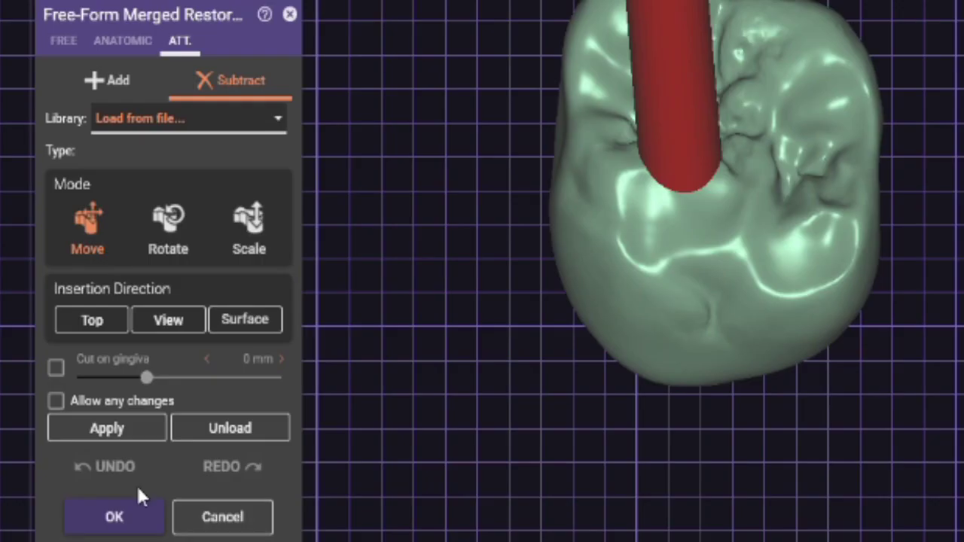
# - Allow any changes, subtract the loaded screw channel from the merged tooth 14 crown and accept the free-forming result
pyautogui.click(55, 402)
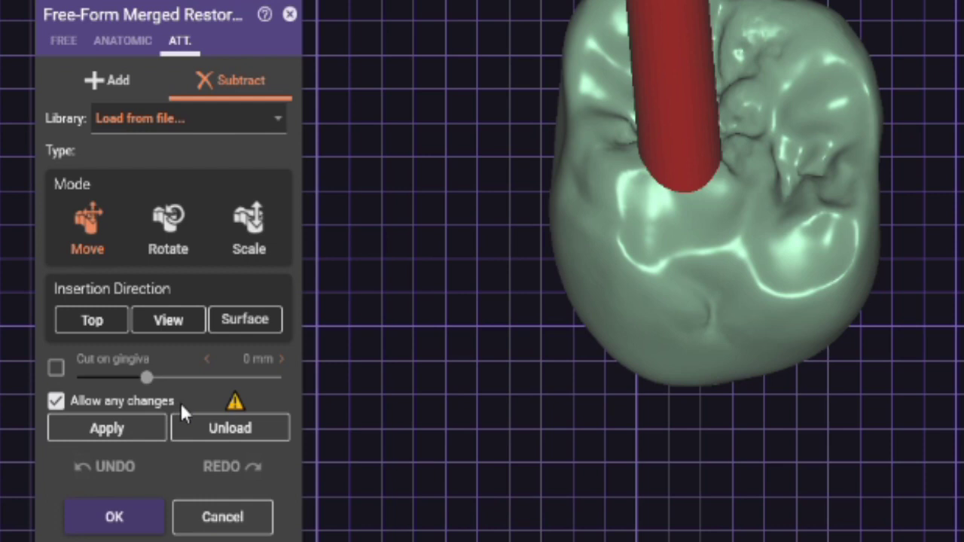
pyautogui.click(94, 435)
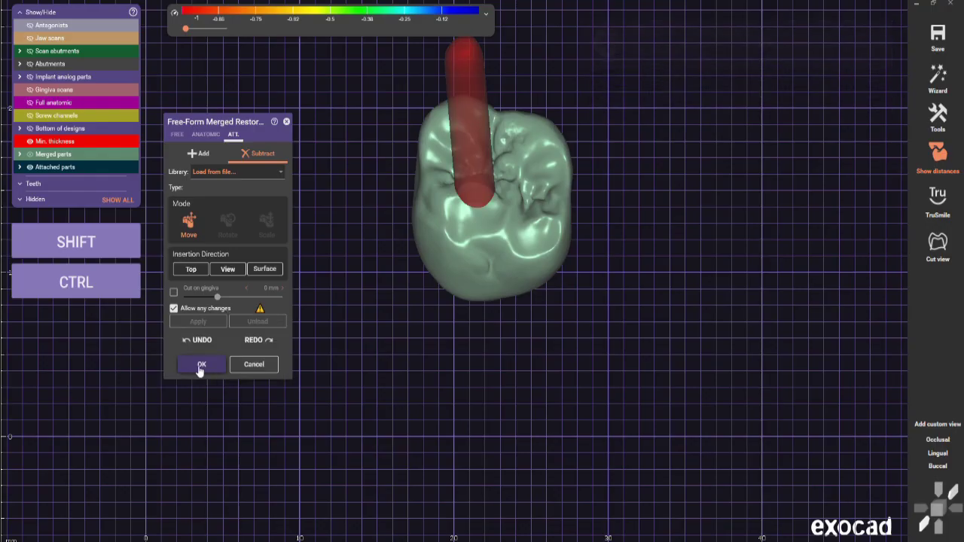
pyautogui.click(199, 364)
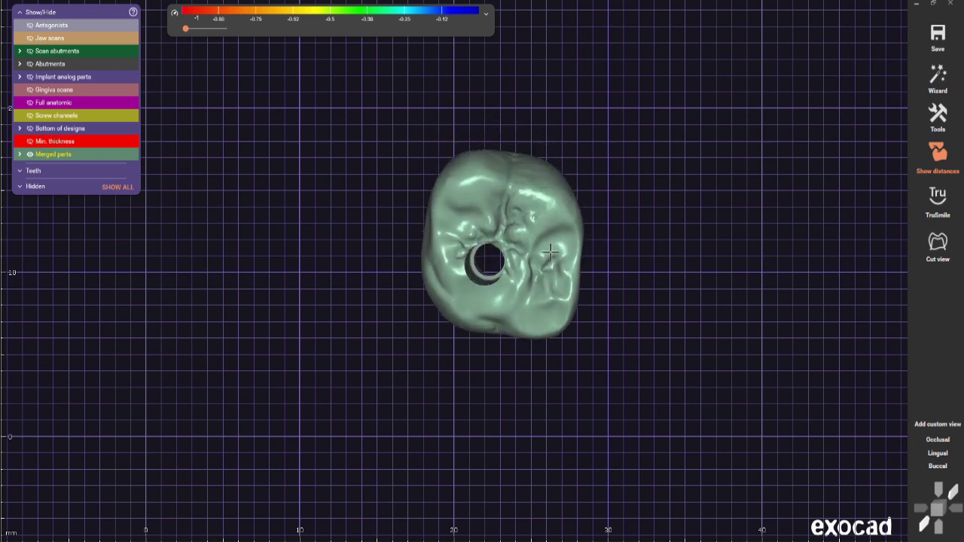
# - Examine the channel opening through the merged crown, and inspect the abutment and crown meshes together in 3Shape 3D Viewer
pyautogui.scroll(5, 551, 252)
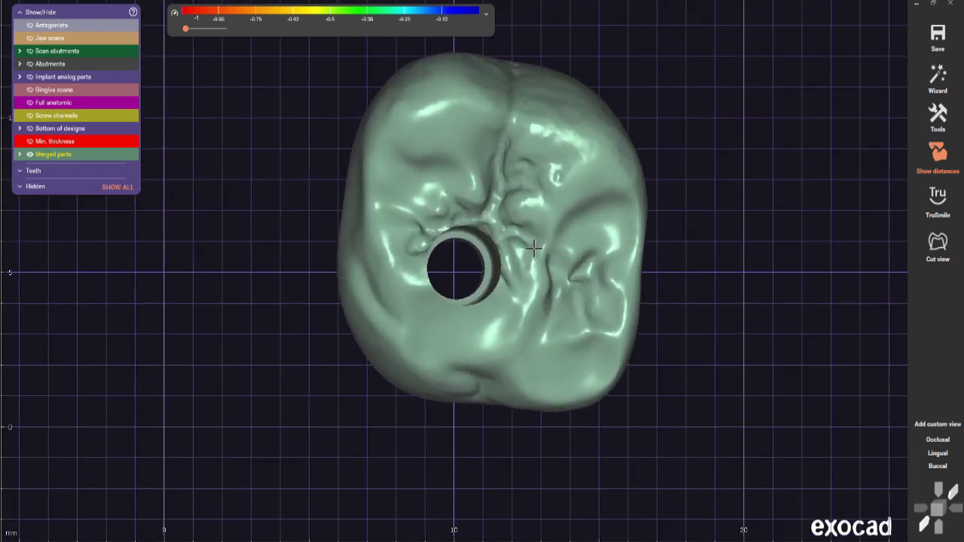
pyautogui.moveTo(533, 249); pyautogui.dragTo(531, 251, button='right')
pyautogui.scroll(-3, 531, 251)
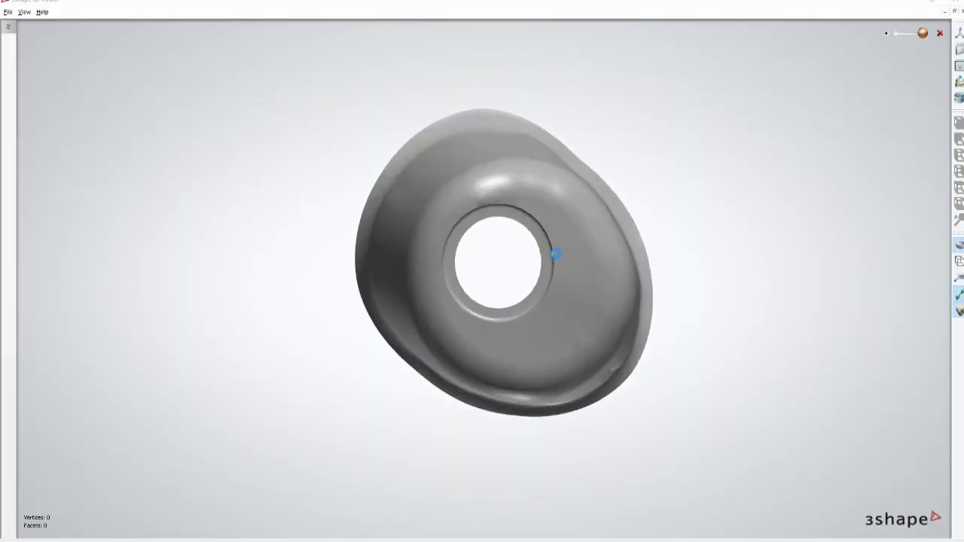
pyautogui.scroll(2, 562, 269)
pyautogui.moveTo(562, 268); pyautogui.dragTo(599, 211, button='right')
pyautogui.scroll(4, 573, 205)
pyautogui.scroll(-5, 573, 203)
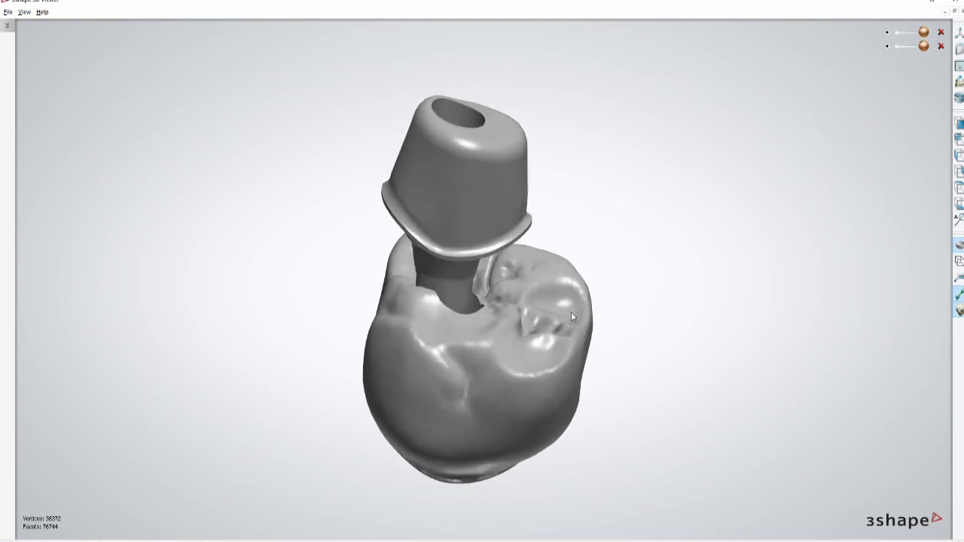
pyautogui.moveTo(571, 312); pyautogui.dragTo(619, 232, button='right')
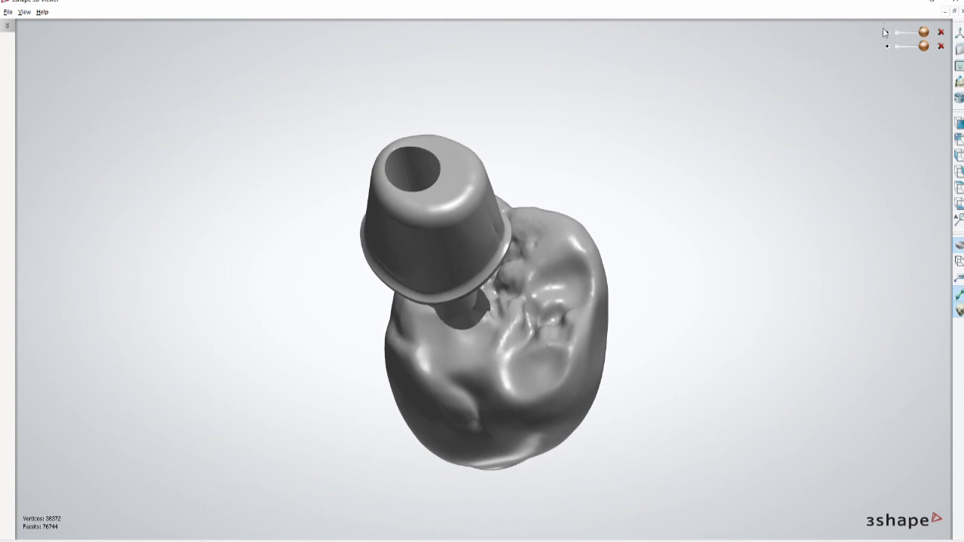
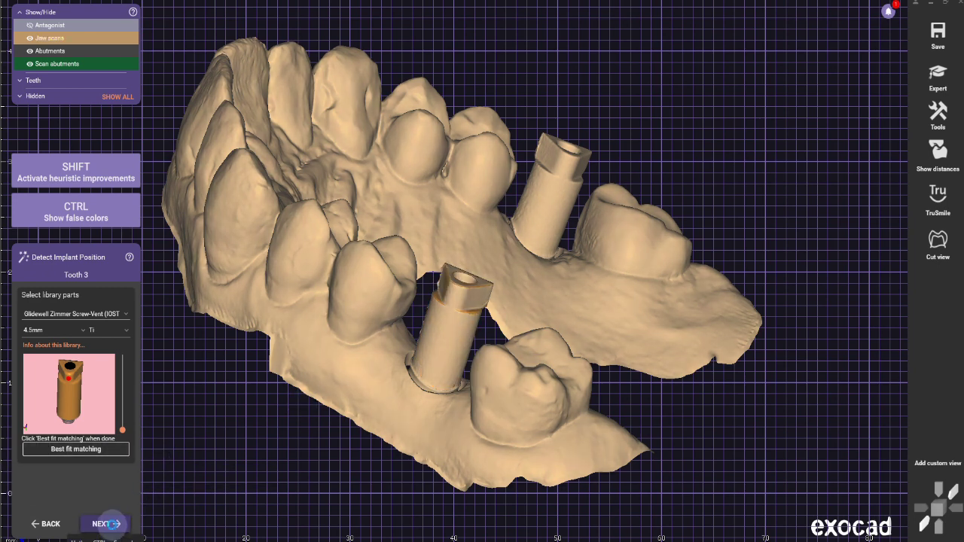
# - Continue past the tooth 3 implant detection, switch from the wizard to Expert mode and open Detect Implant Position for tooth 14
pyautogui.click(106, 524)
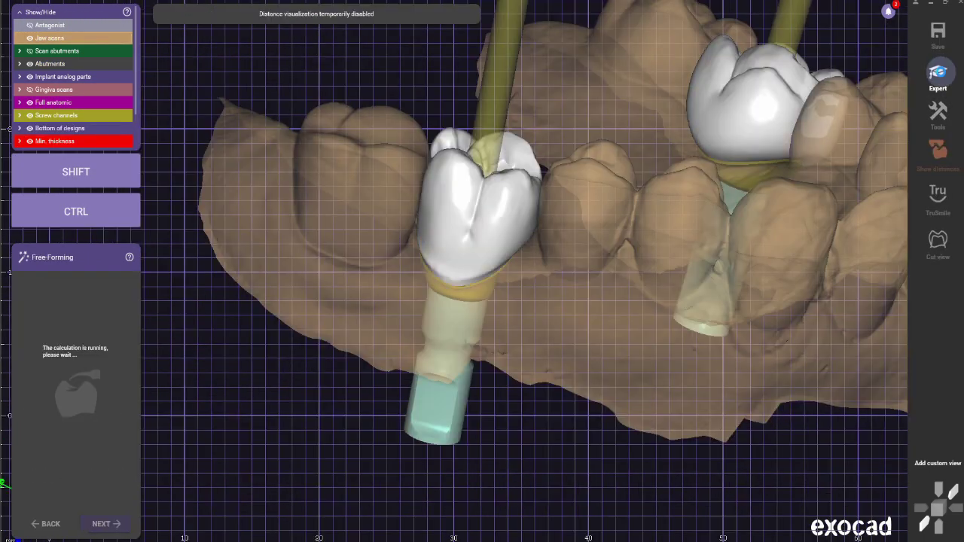
pyautogui.click(937, 71)
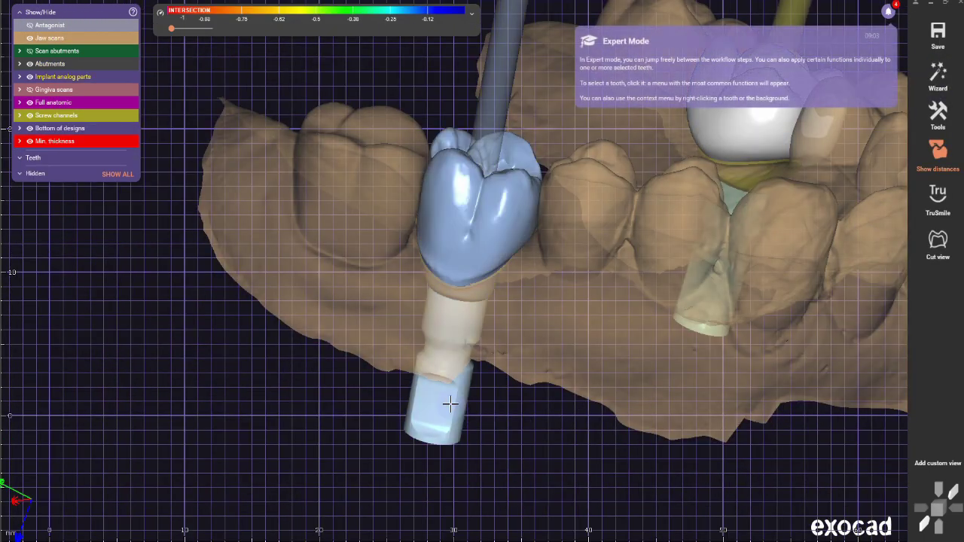
pyautogui.click(450, 404)
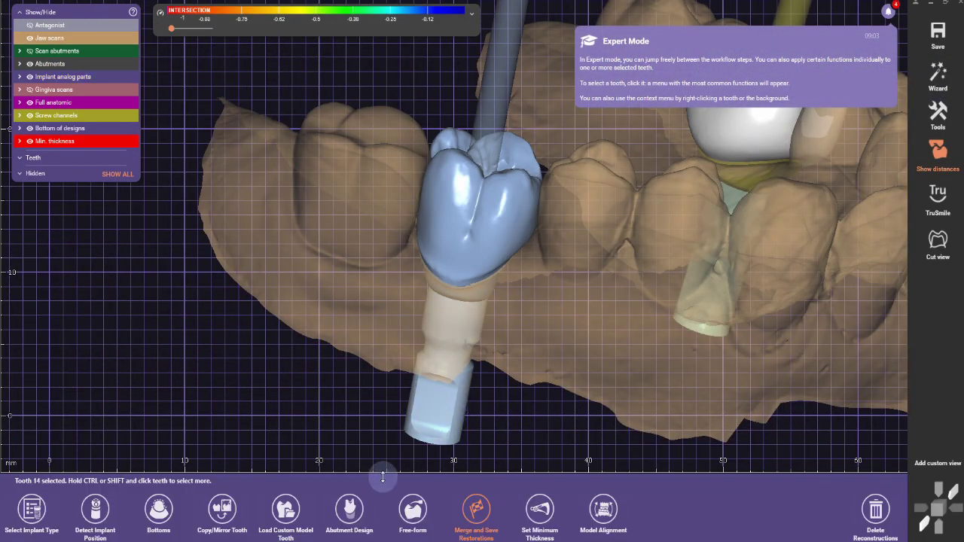
pyautogui.click(95, 509)
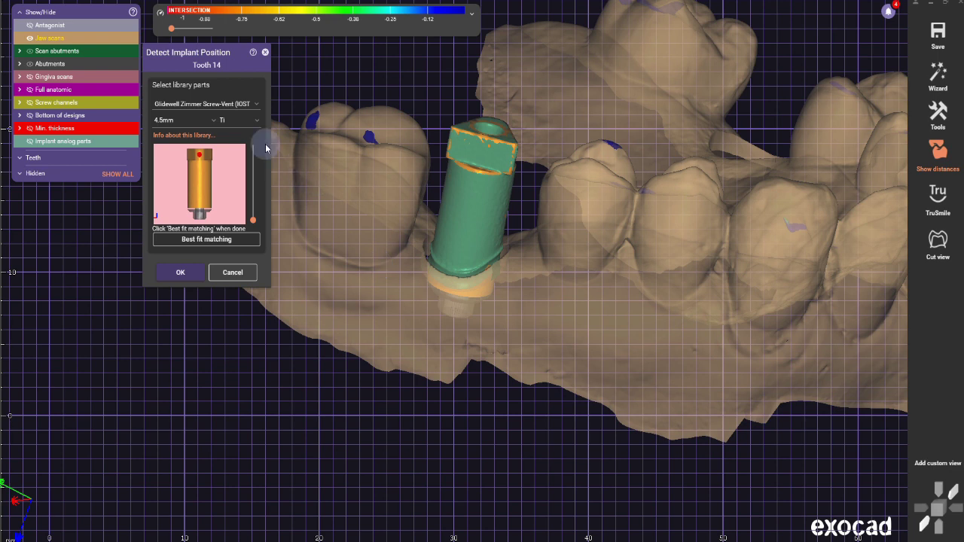
# - Change tooth 14's library part to DESS - ZI SCV Pre-Milled Ti - Intraoral Scan Abutment, RP, Diameter 10mm, accepting it without best-fit matching
pyautogui.click(257, 106)
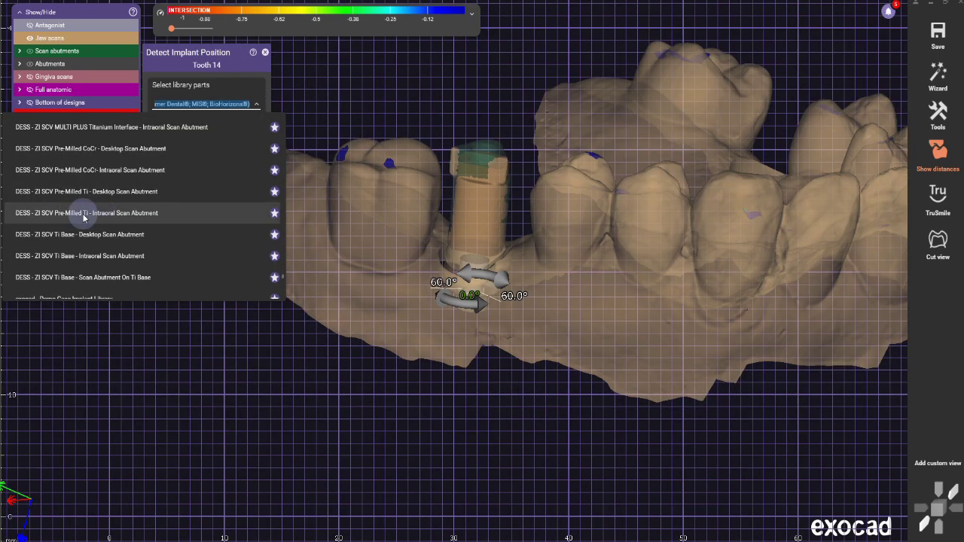
pyautogui.click(82, 213)
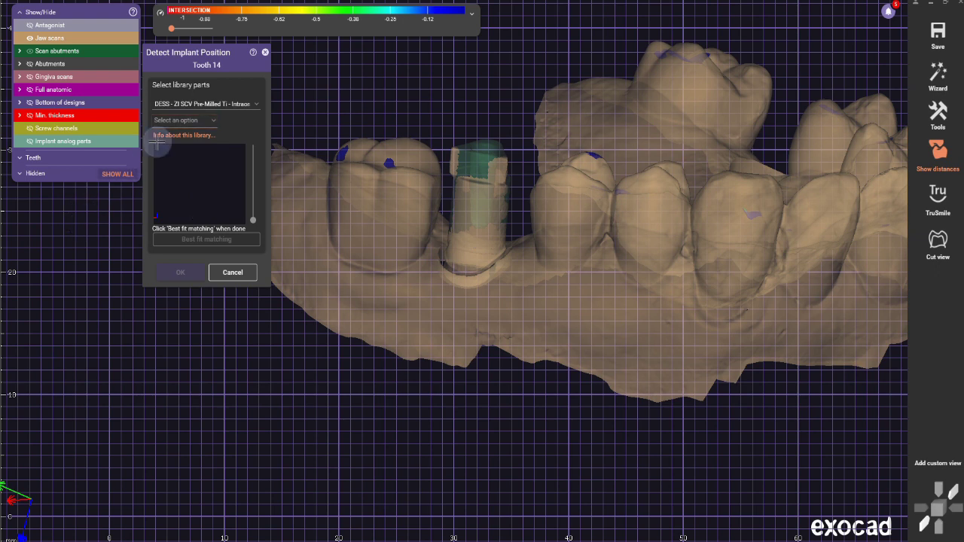
pyautogui.click(177, 123)
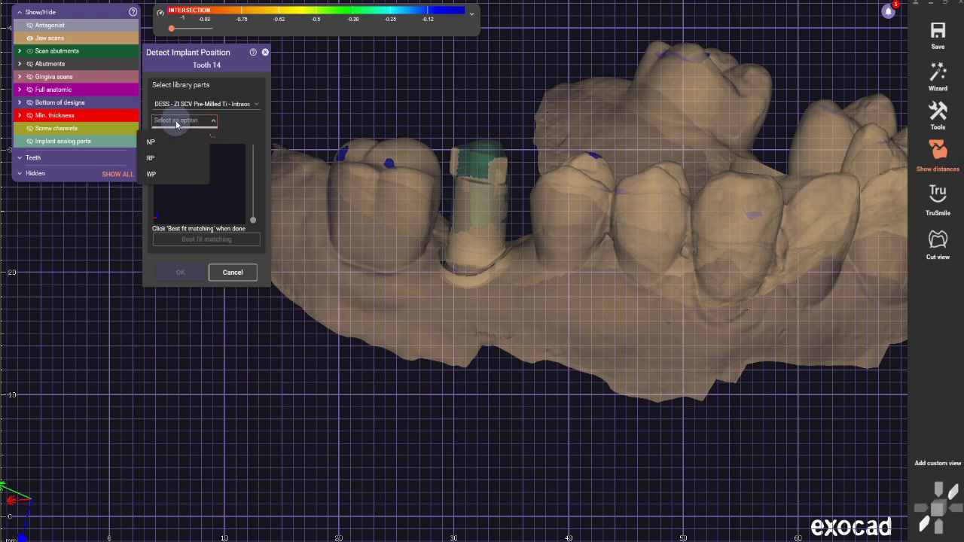
pyautogui.click(158, 156)
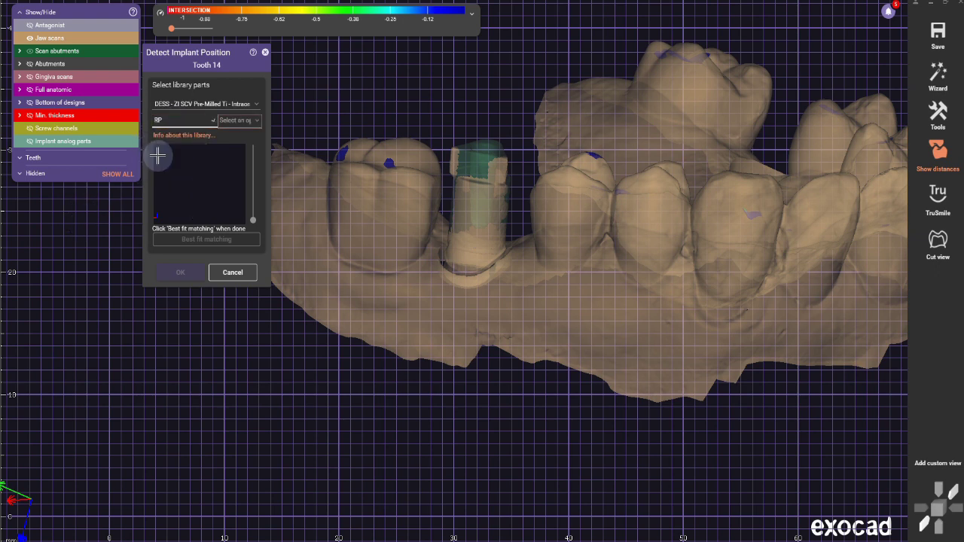
pyautogui.click(240, 120)
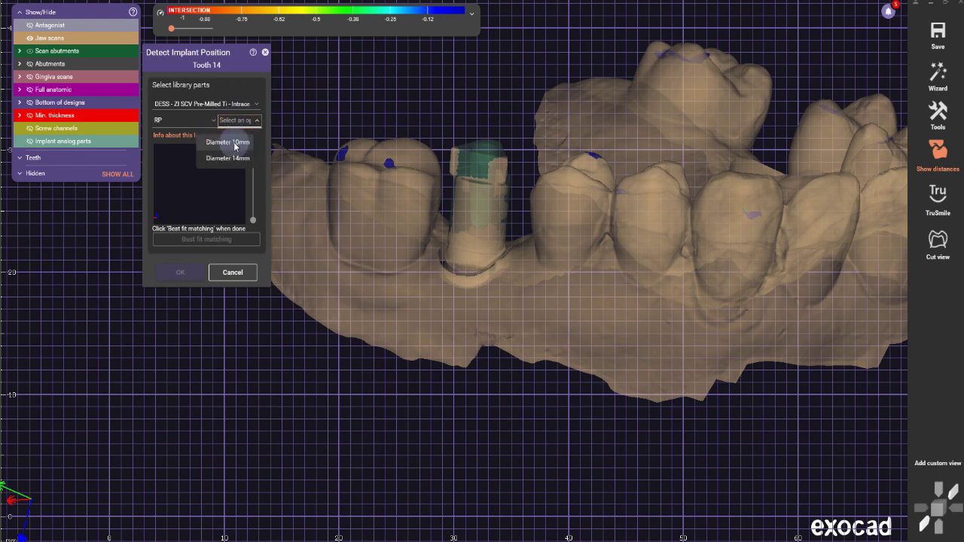
pyautogui.click(230, 142)
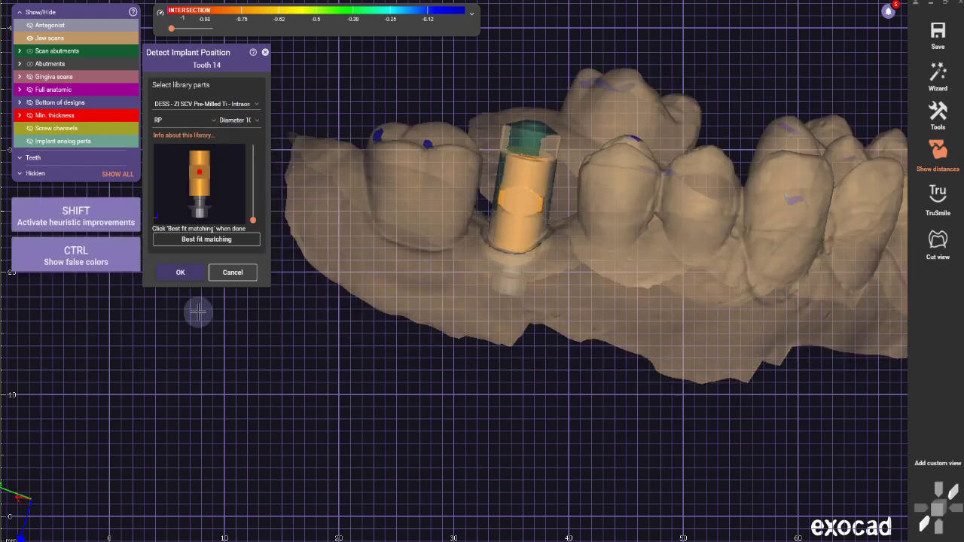
pyautogui.click(181, 273)
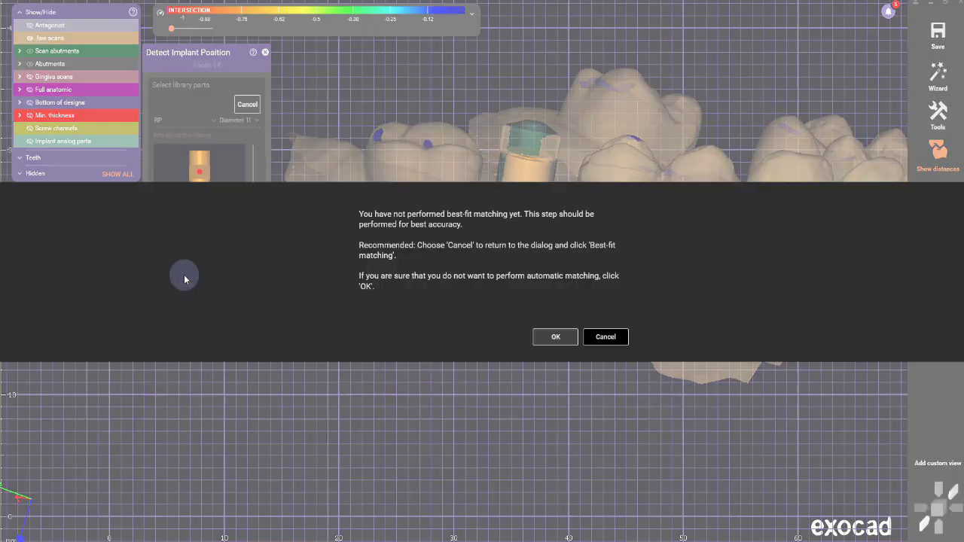
pyautogui.click(555, 339)
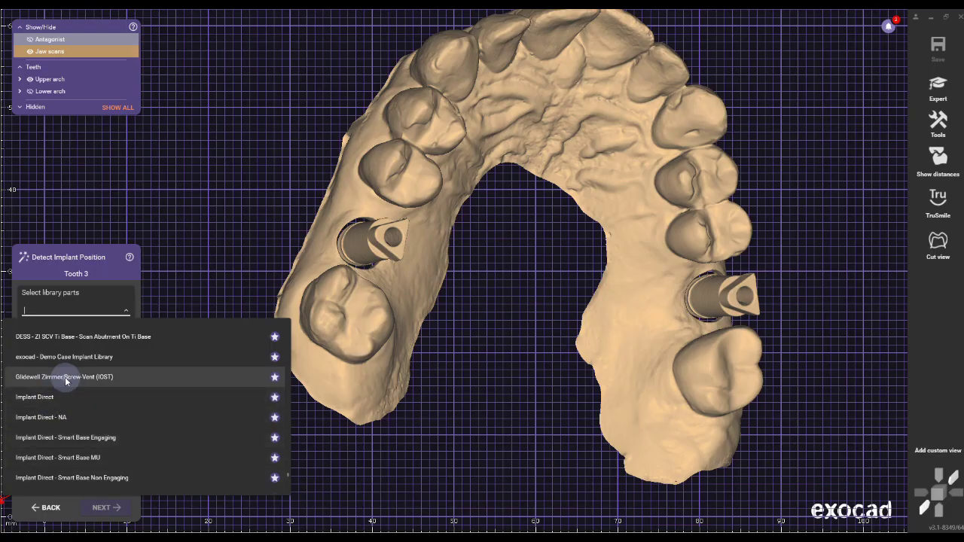
# - For tooth 3's implant detection, choose the Glidewell Zimmer Screw-Vent (IOST) library with size 4.5mm and type Ti
pyautogui.click(66, 378)
pyautogui.click(53, 326)
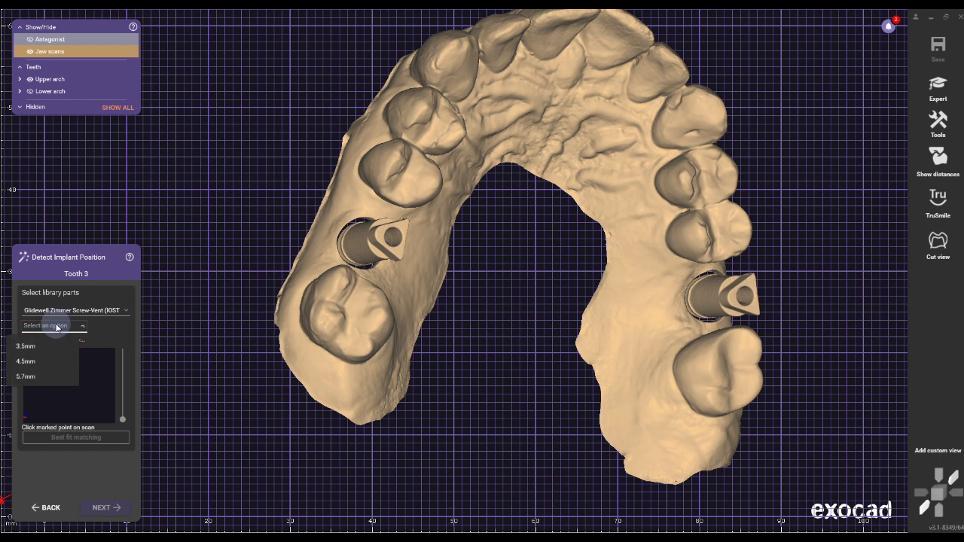
pyautogui.click(37, 362)
pyautogui.click(102, 326)
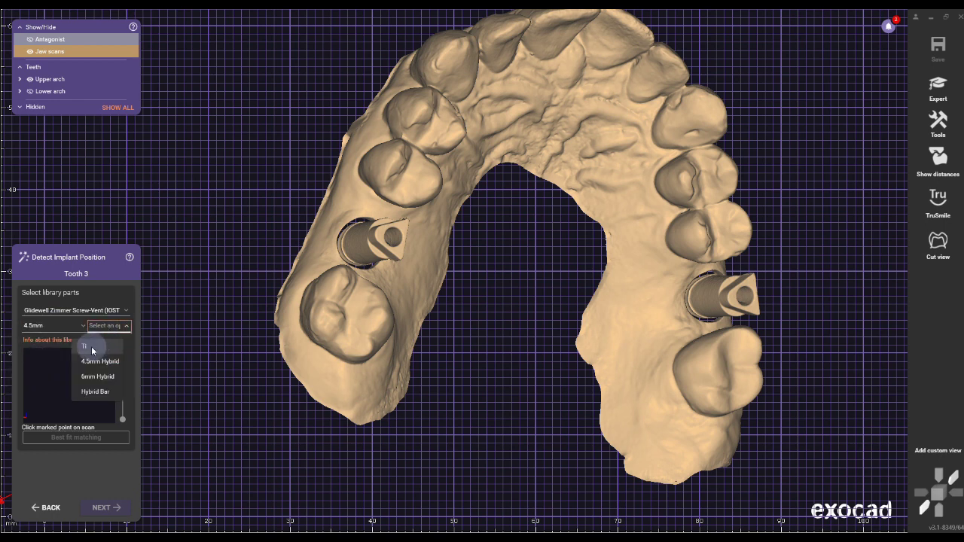
pyautogui.click(91, 348)
pyautogui.click(392, 377)
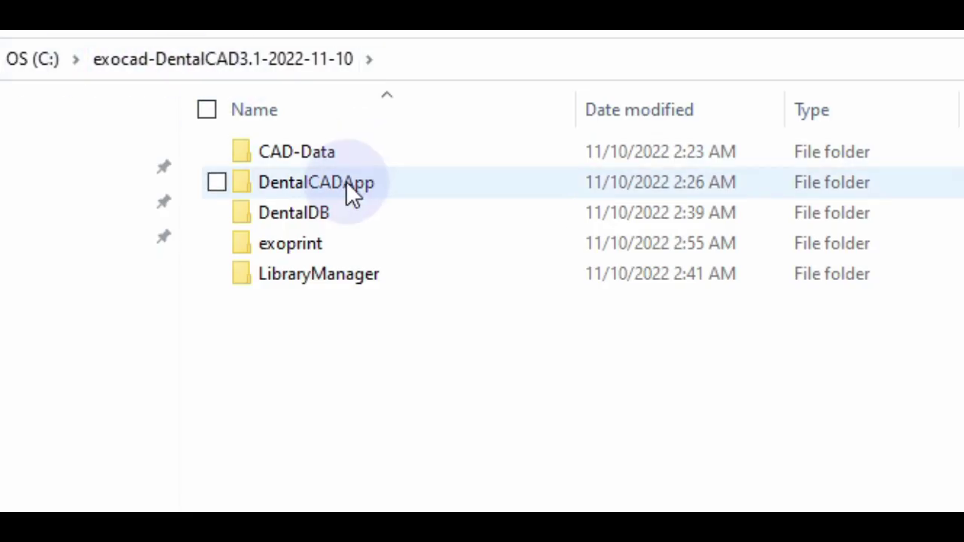
# - In the exocad-DentalCAD3.1-2022-11-10 installation folder, open DentalCADApp\library\modelcreator\implants
pyautogui.doubleClick(347, 182)
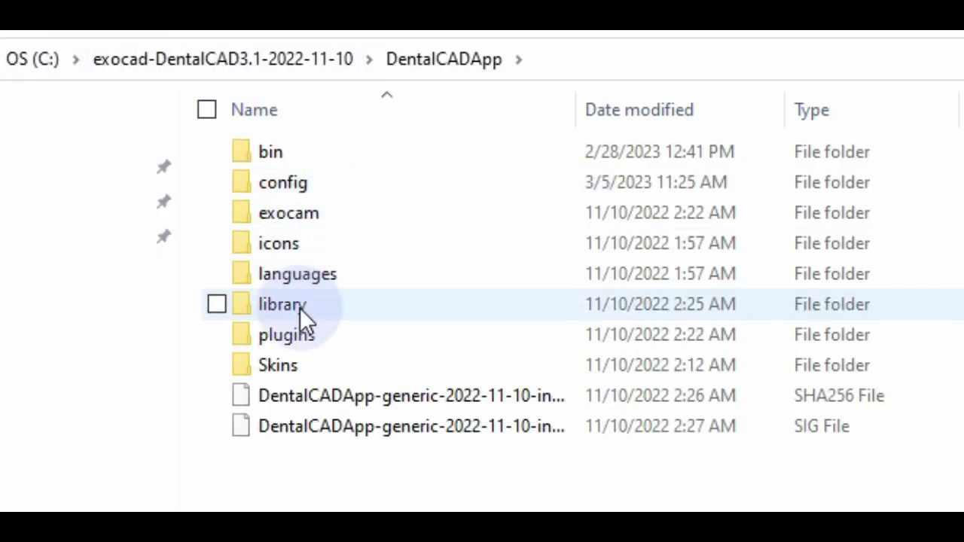
pyautogui.doubleClick(300, 307)
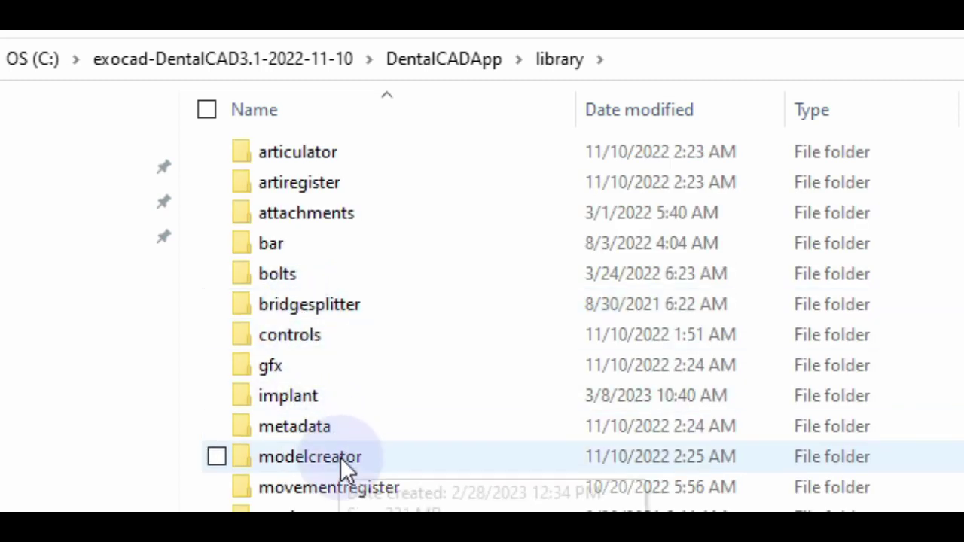
pyautogui.doubleClick(340, 457)
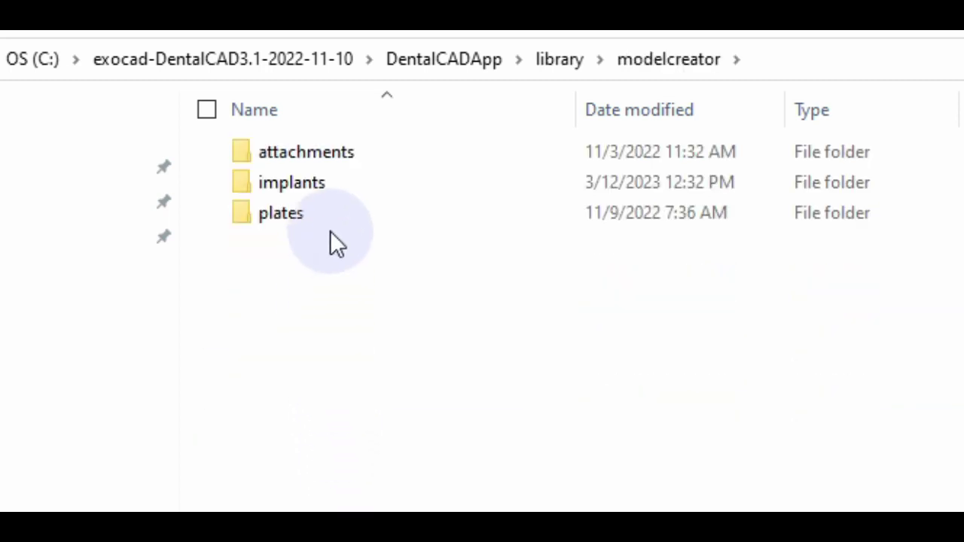
pyautogui.doubleClick(323, 182)
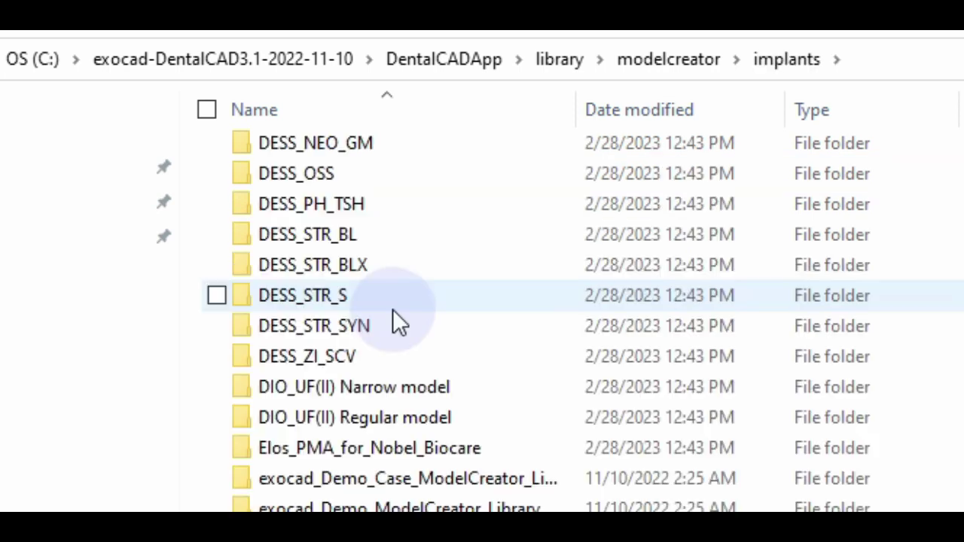
# - Review the files in the DESS_ZI_SCV implant library folder, return to the implants folder and duplicate DESS_ZI_SCV there
pyautogui.click(306, 359)
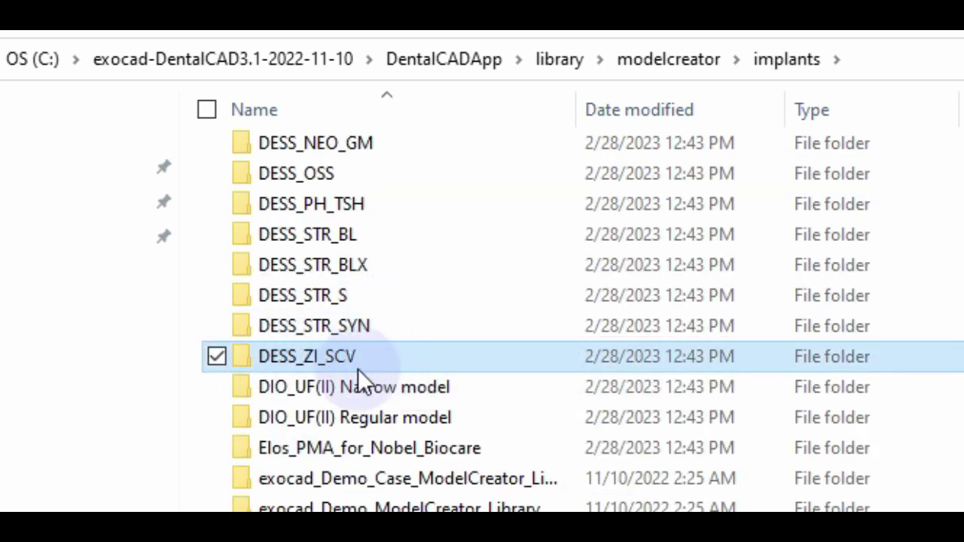
pyautogui.doubleClick(294, 359)
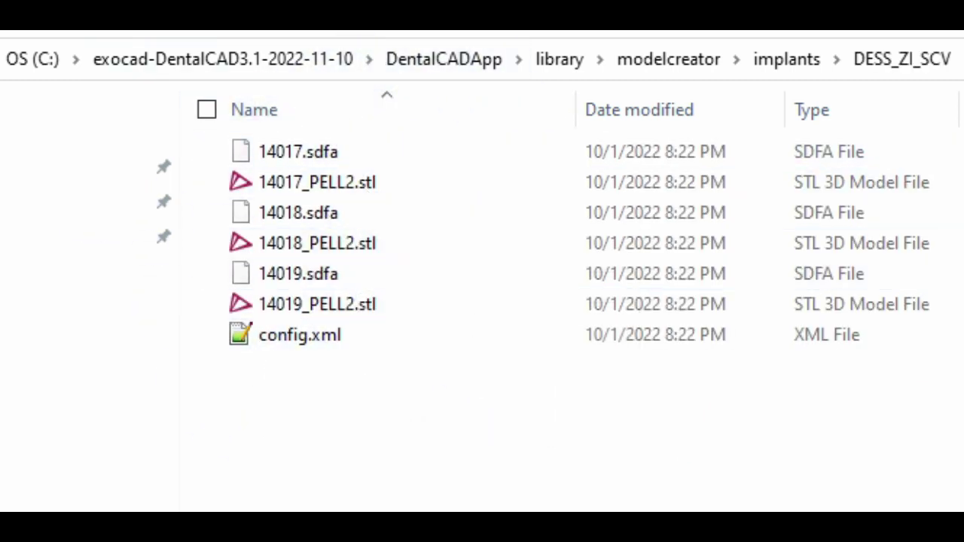
pyautogui.hotkey('alt', 'Left')
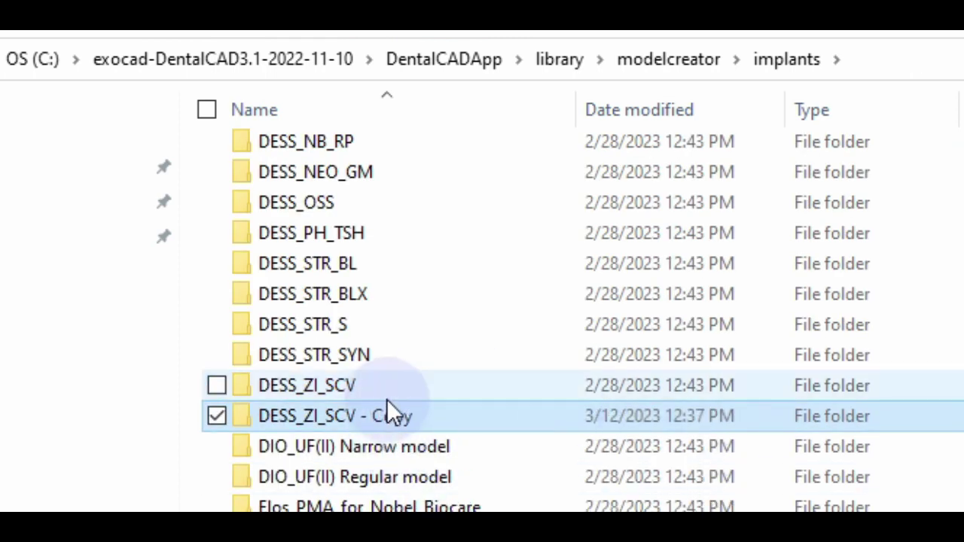
# - Rename the copied DESS_ZI_SCV folder as Glidewell_ZimmerSV_IOST_Analog
pyautogui.click(392, 415)
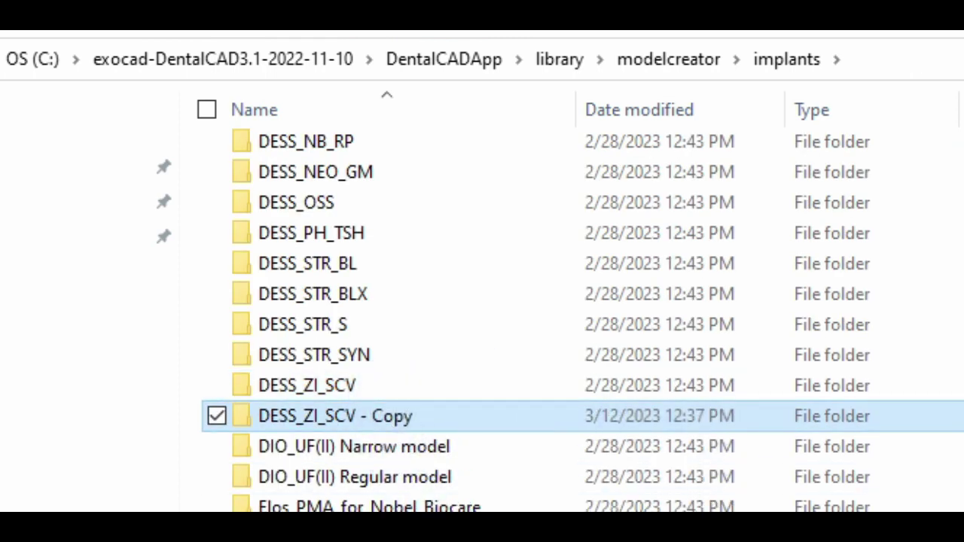
pyautogui.press('F2')
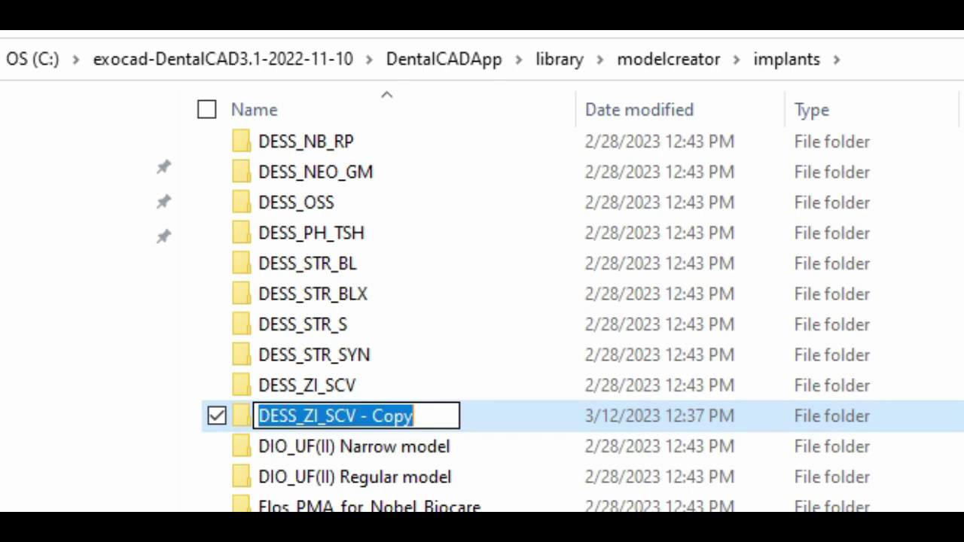
pyautogui.hotkey('ctrl', 'v')
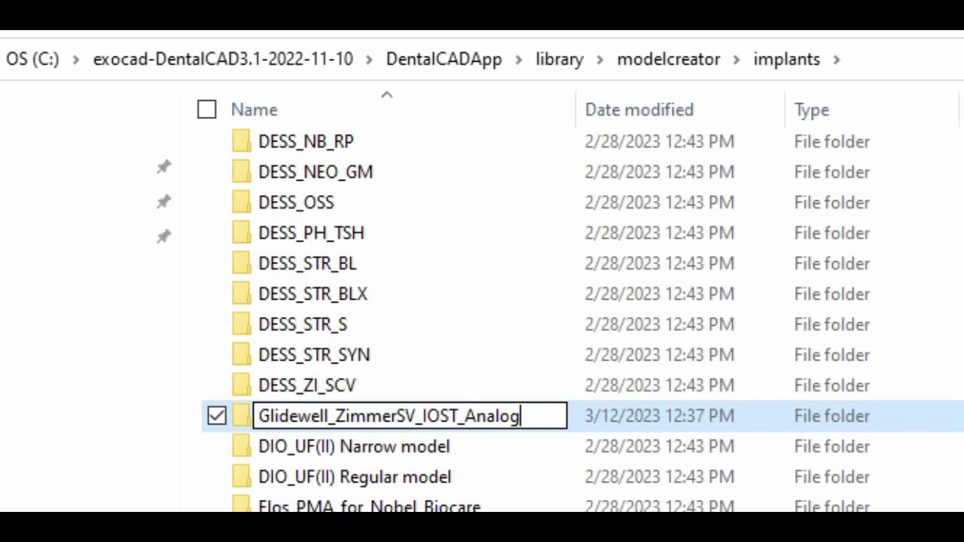
pyautogui.press('Return')
# - Open config.xml from the Glidewell_ZimmerSV_IOST_Analog folder and go to the first ModelLabAnalogFile line
pyautogui.doubleClick(424, 386)
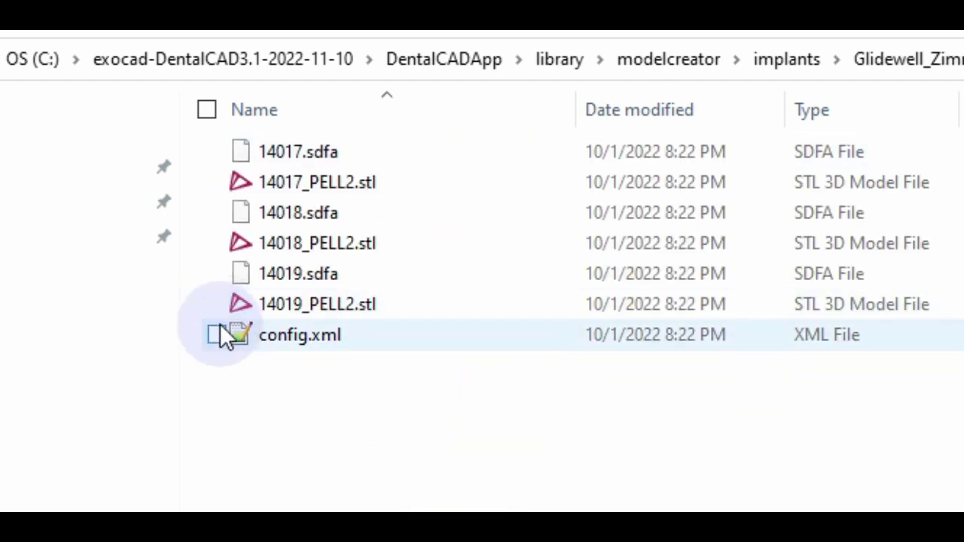
pyautogui.doubleClick(314, 346)
pyautogui.click(452, 256)
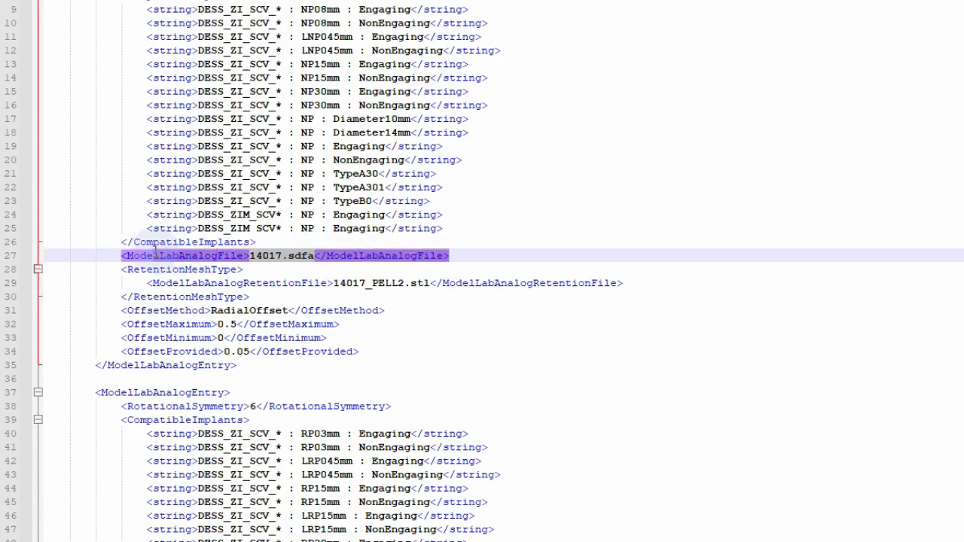
# - Copy the analog number 14017 from the first ModelLabAnalogFile line and compare it with the matching analog on the DESS store page
pyautogui.click(536, 397)
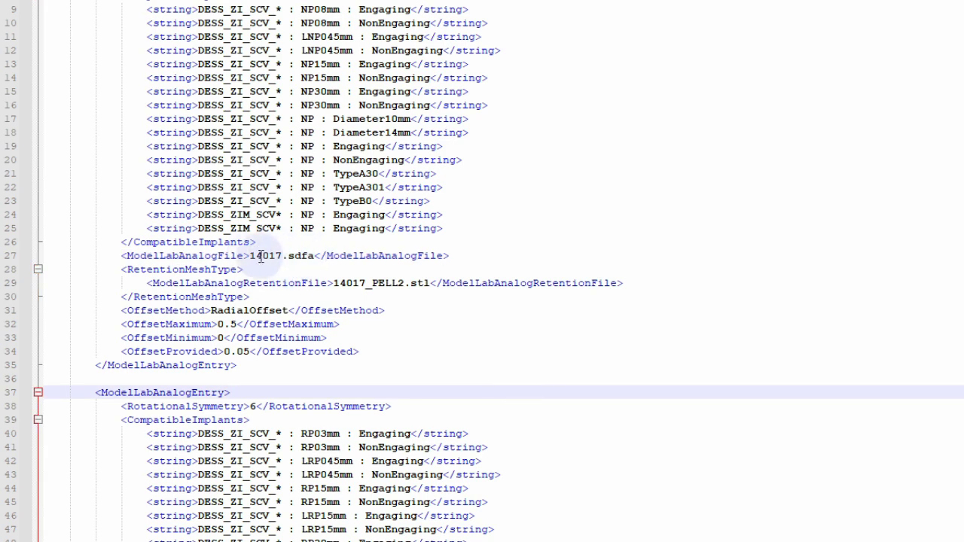
pyautogui.click(285, 253)
pyautogui.moveTo(282, 255); pyautogui.dragTo(254, 256)
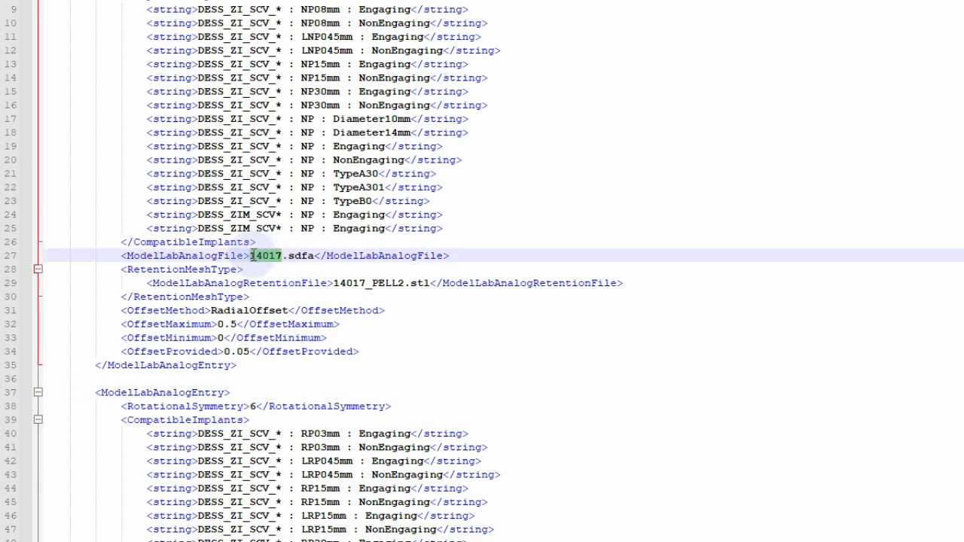
pyautogui.rightClick(254, 257)
pyautogui.click(293, 284)
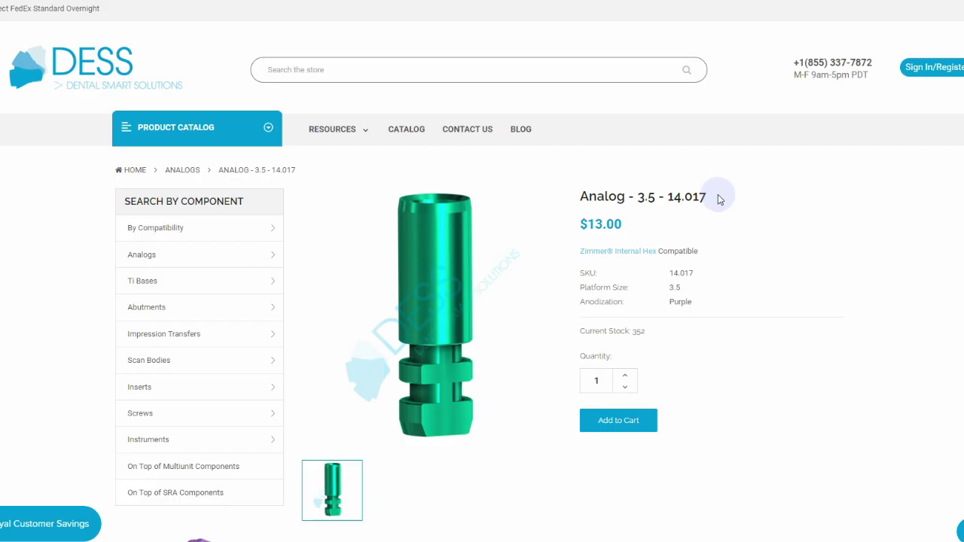
pyautogui.moveTo(718, 199); pyautogui.dragTo(582, 196)
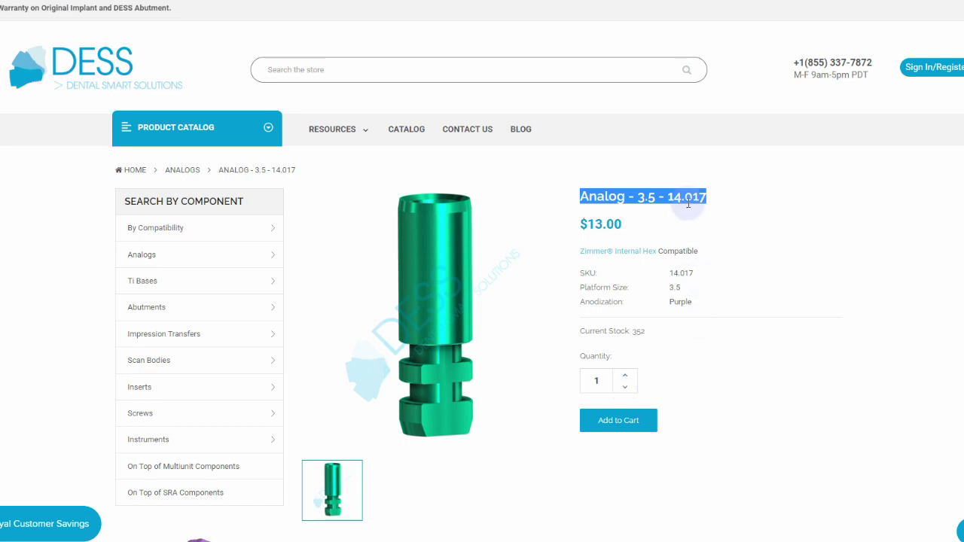
pyautogui.hotkey('alt', 'Tab')
# - In config.xml, delete all ModelLabAnalogEntry blocks between the first 14019.sdfa entry and the closing LabAnalogs tag
pyautogui.scroll(-6, 286, 332)
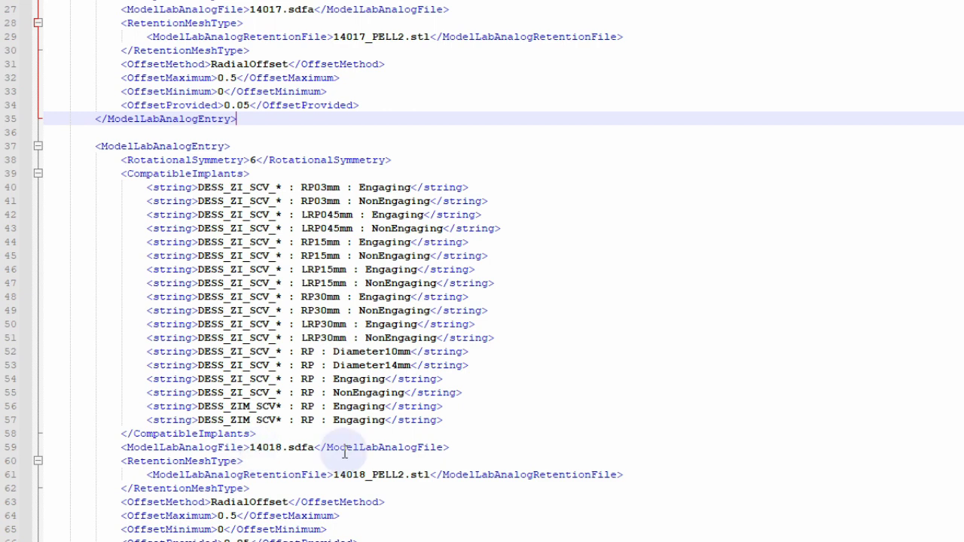
pyautogui.scroll(-9, 339, 448)
pyautogui.scroll(-1, 340, 454)
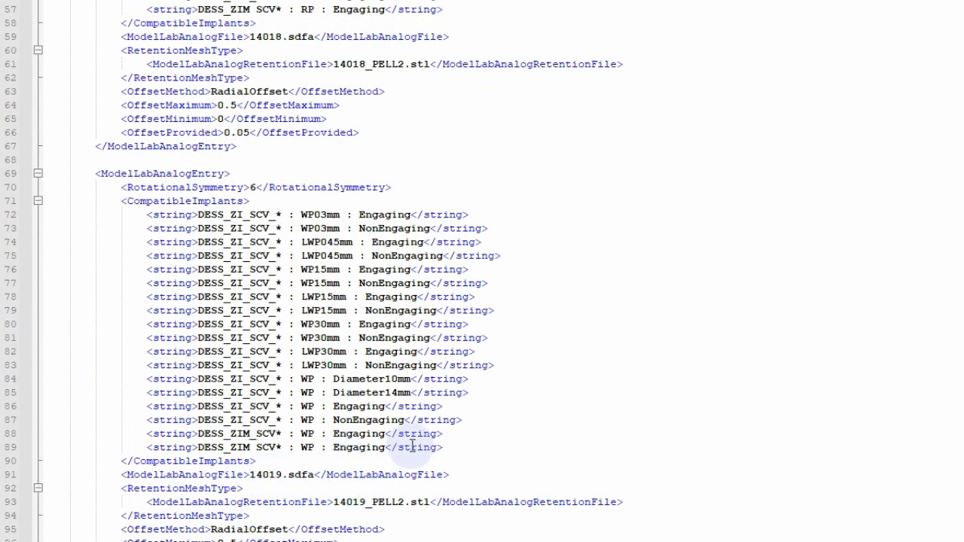
pyautogui.scroll(-7, 413, 445)
pyautogui.scroll(-1, 467, 369)
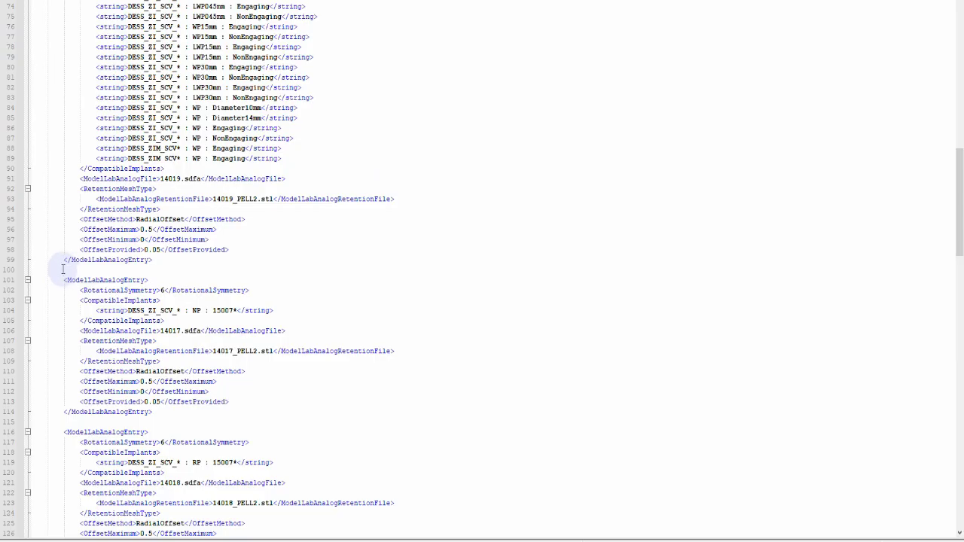
pyautogui.moveTo(63, 270); pyautogui.dragTo(128, 523)
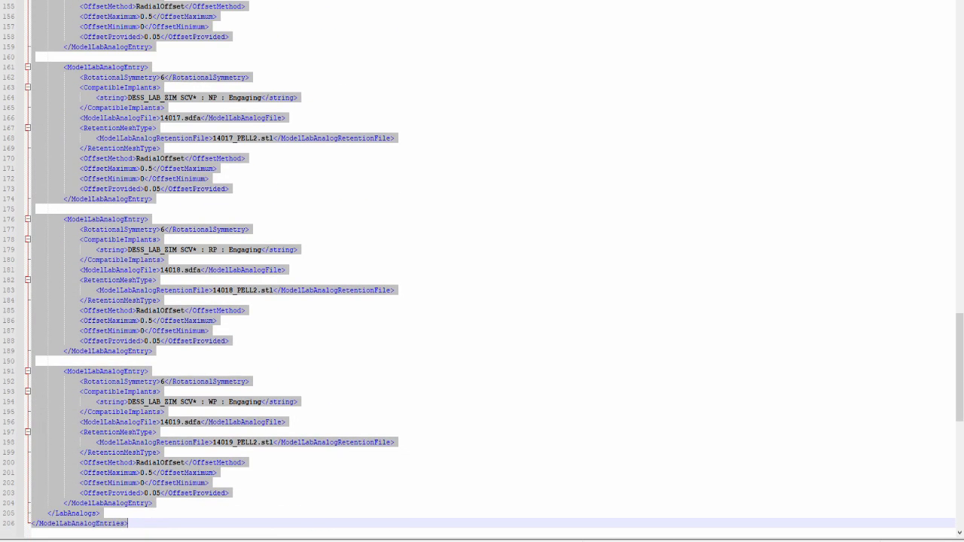
pyautogui.moveTo(330, 537); pyautogui.dragTo(315, 499)
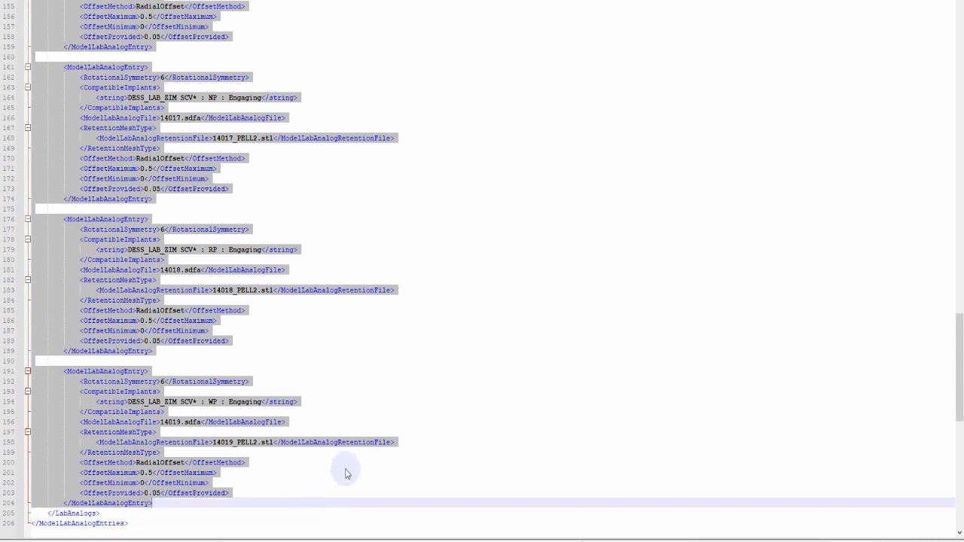
pyautogui.press('Delete')
pyautogui.press('BackSpace')
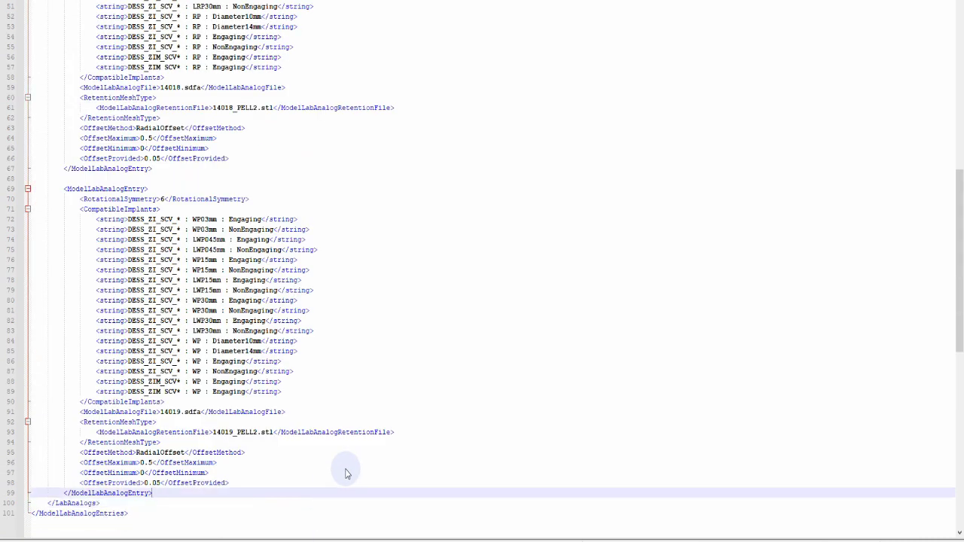
# - In the 14017.sdfa entry, delete all compatible implant strings below the NP08mm Engaging line, including the leftover blank line
pyautogui.scroll(14, 380, 294)
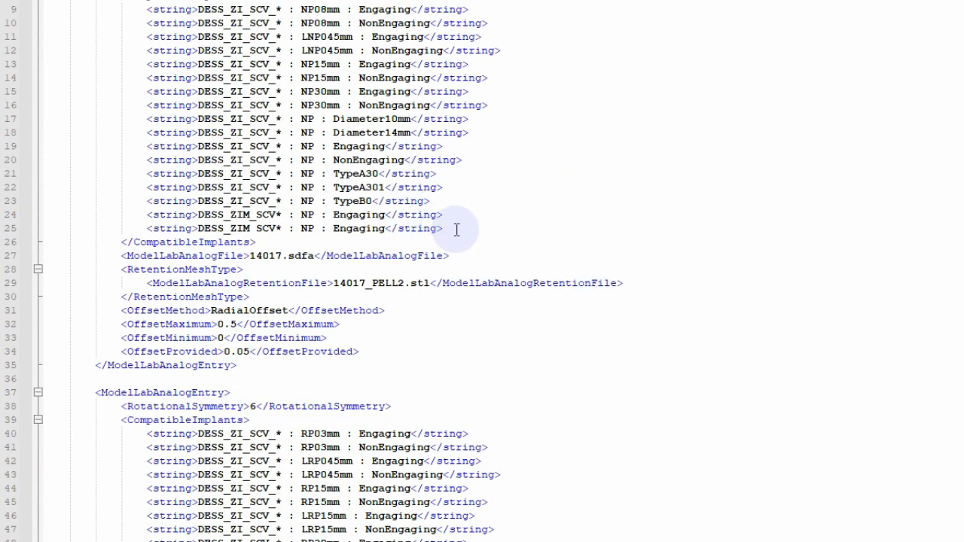
pyautogui.moveTo(464, 229); pyautogui.dragTo(44, 23)
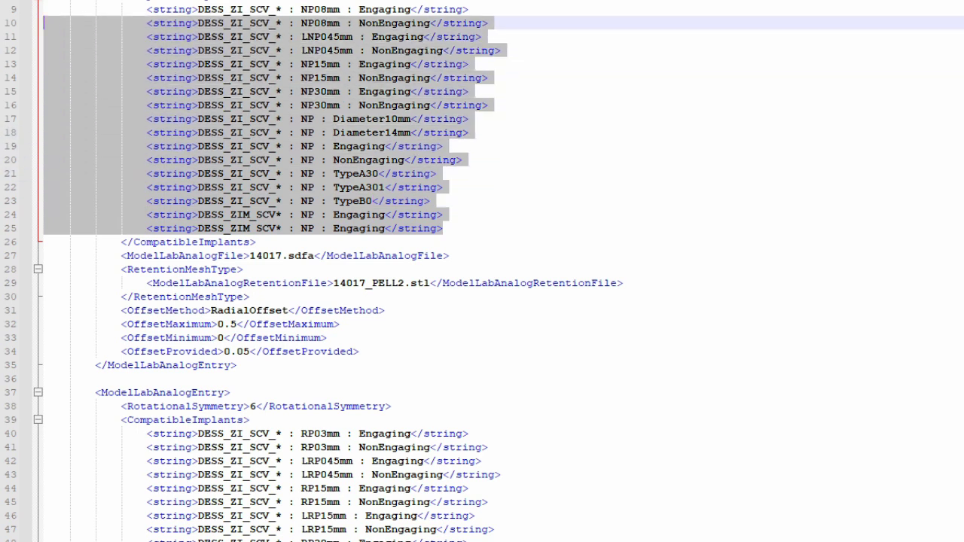
pyautogui.press('BackSpace')
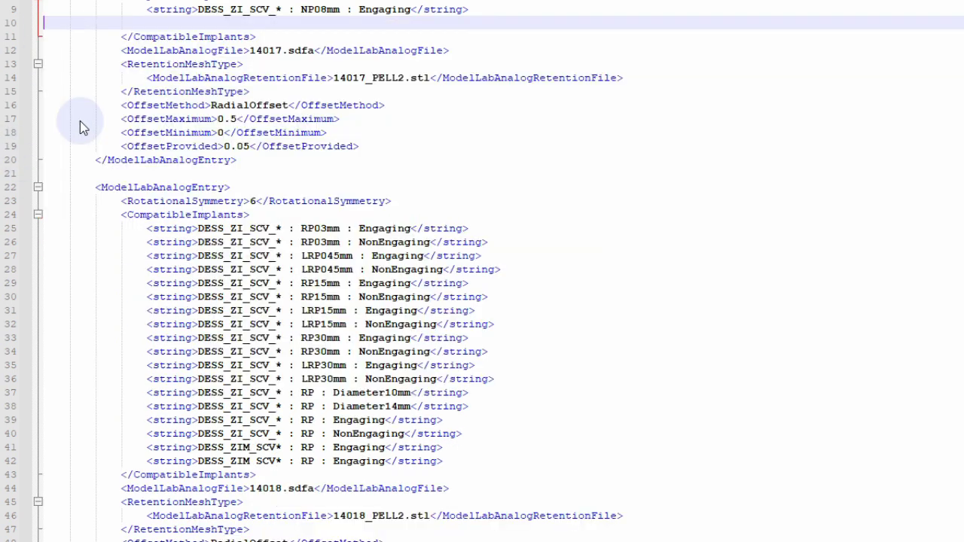
pyautogui.press('BackSpace')
# - In the 14018.sdfa entry, delete all compatible implant strings below the RP03mm Engaging line, including the leftover blank line
pyautogui.moveTo(445, 448); pyautogui.dragTo(10, 228)
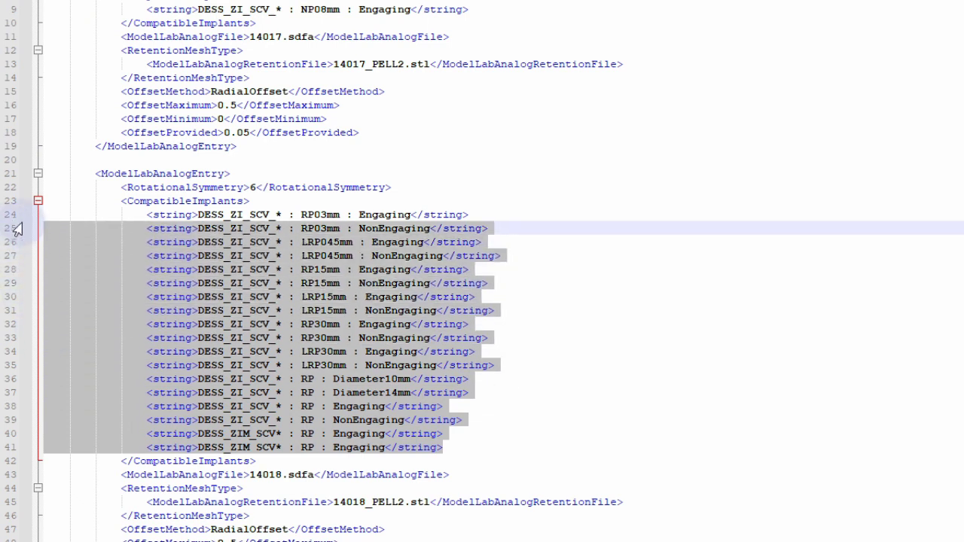
pyautogui.press('BackSpace')
pyautogui.press('BackSpace')
# - In the 14019.sdfa entry, delete all compatible implant strings below the WP03mm Engaging line, including the leftover blank line
pyautogui.scroll(-5, 354, 299)
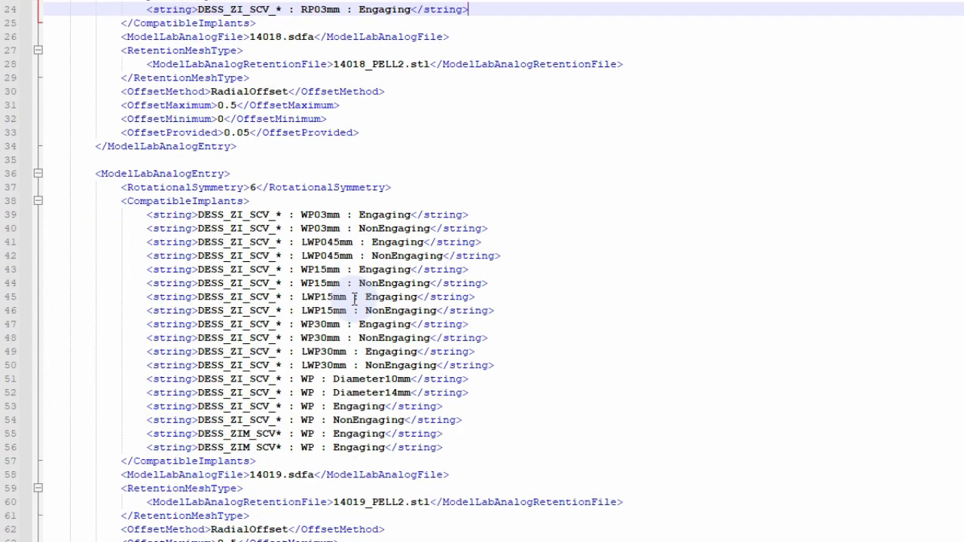
pyautogui.moveTo(446, 447); pyautogui.dragTo(23, 229)
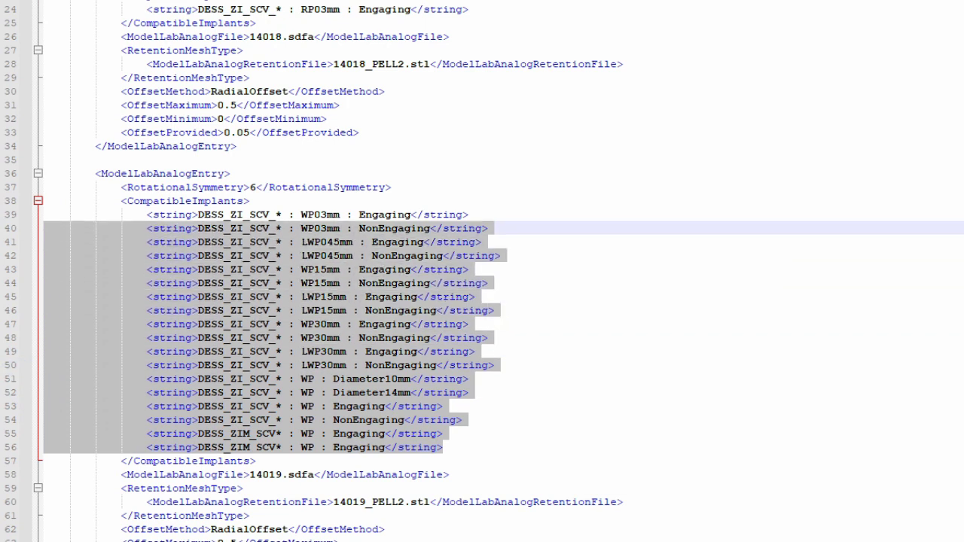
pyautogui.press('BackSpace')
pyautogui.press('BackSpace')
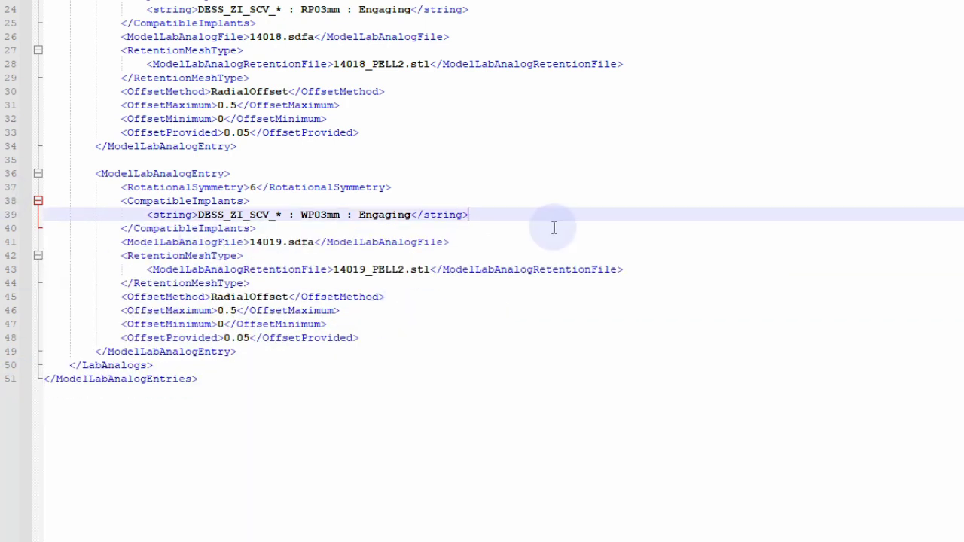
# - In the 14017.sdfa entry's NP08mm string, replace the library name DESS_ZI_SCV with Glidewell_ZimmerSV, keeping the _* wildcard
pyautogui.scroll(5, 554, 228)
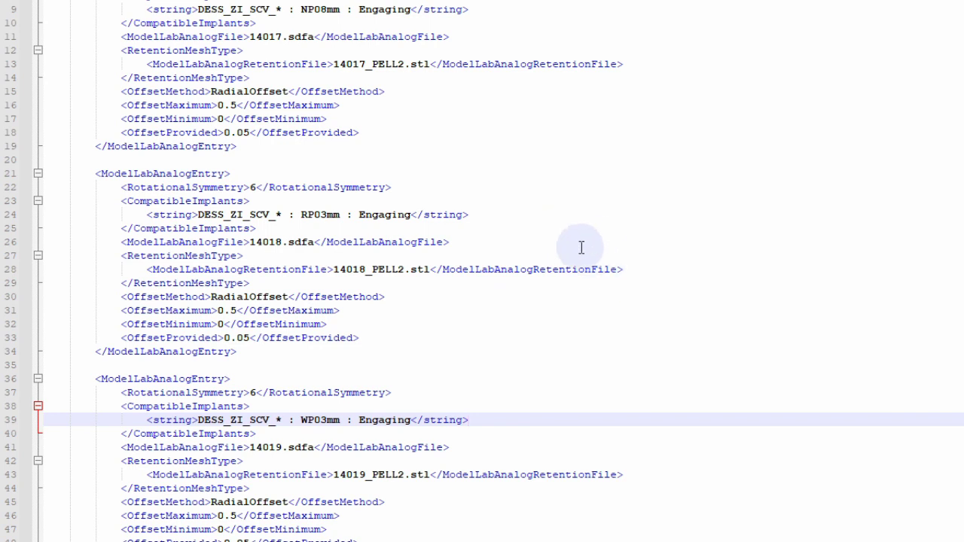
pyautogui.moveTo(270, 9); pyautogui.dragTo(234, 9)
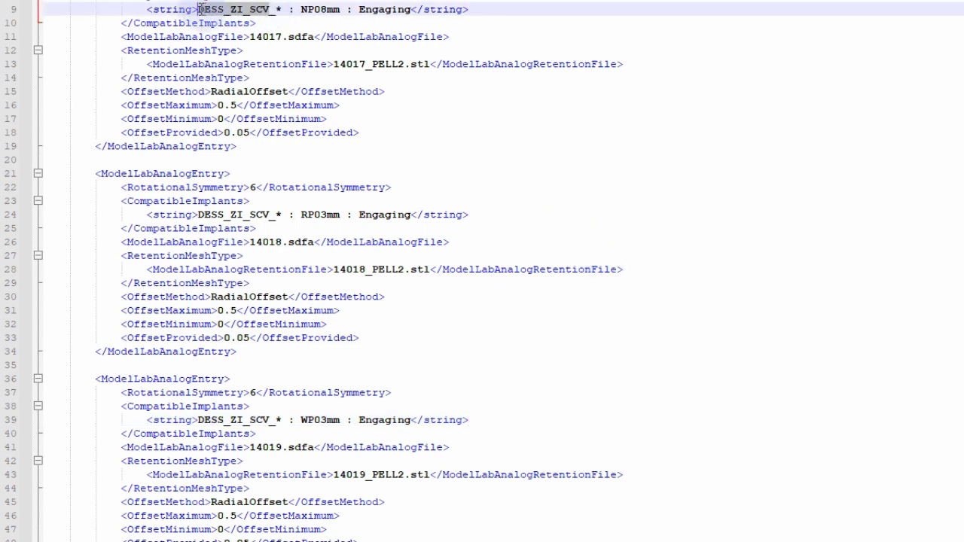
pyautogui.write('Glidewell_ZimmerSV_IOST_Analog_')
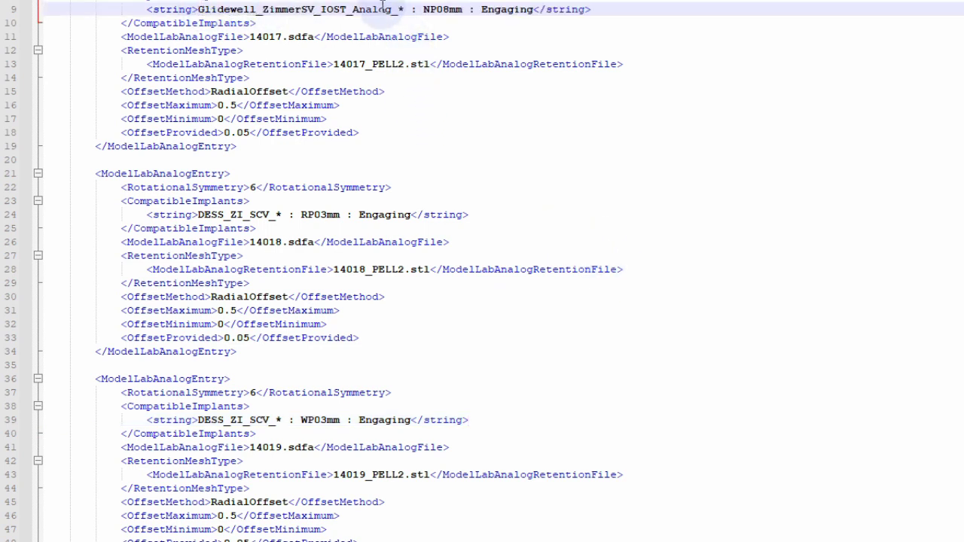
pyautogui.moveTo(392, 9); pyautogui.dragTo(324, 9)
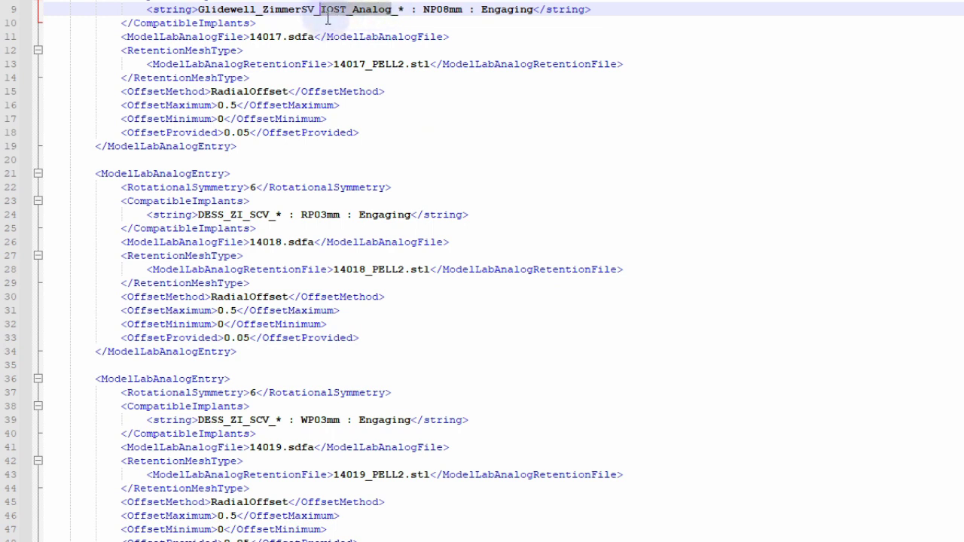
pyautogui.press('Delete')
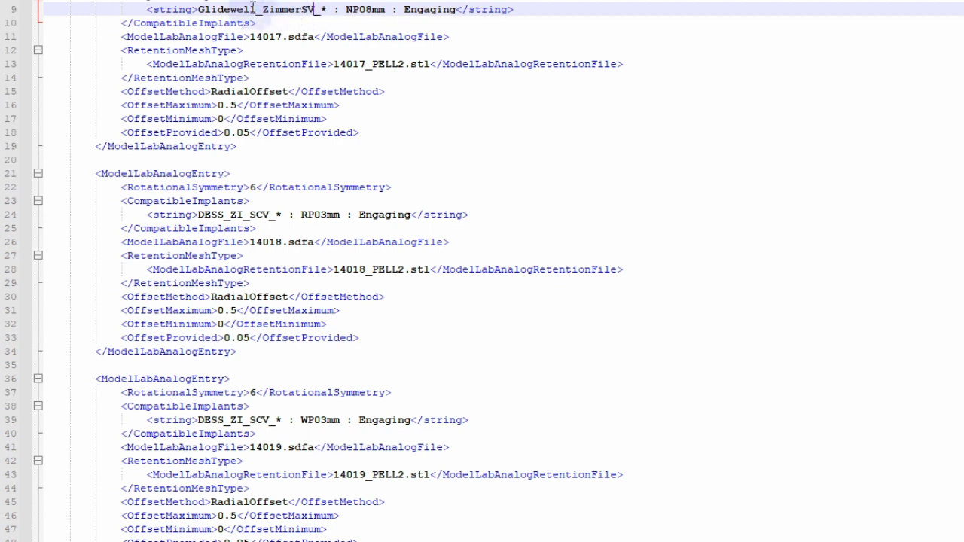
pyautogui.press('Right')
pyautogui.press('Right')
pyautogui.press('Right')
pyautogui.press('Right')
pyautogui.press('Right')
pyautogui.press('Right')
pyautogui.press('Right')
pyautogui.press('Right')
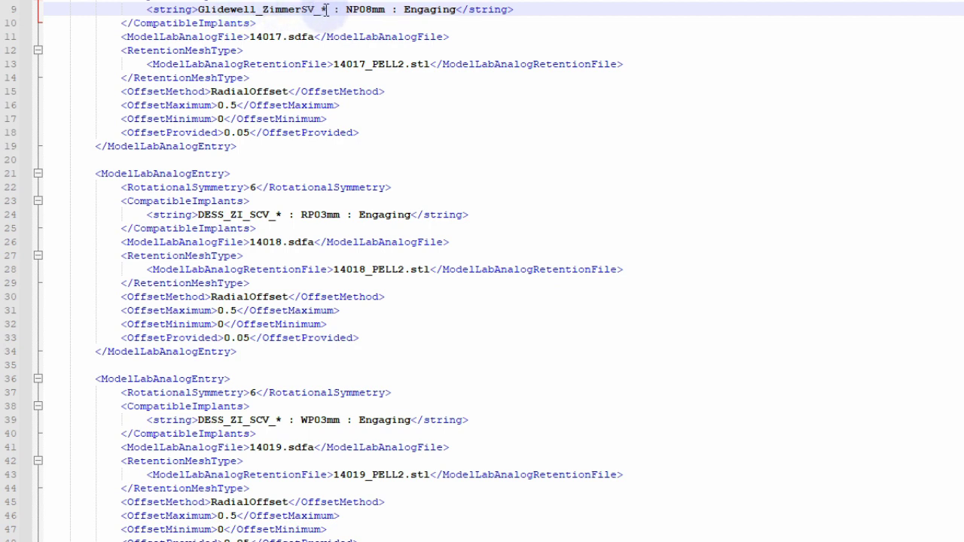
# - Copy Glidewell_ZimmerSV_* from the 14017.sdfa entry over DESS_ZI_SCV_* in the 14018.sdfa and 14019.sdfa compatible implant strings
pyautogui.moveTo(327, 9); pyautogui.dragTo(230, 8)
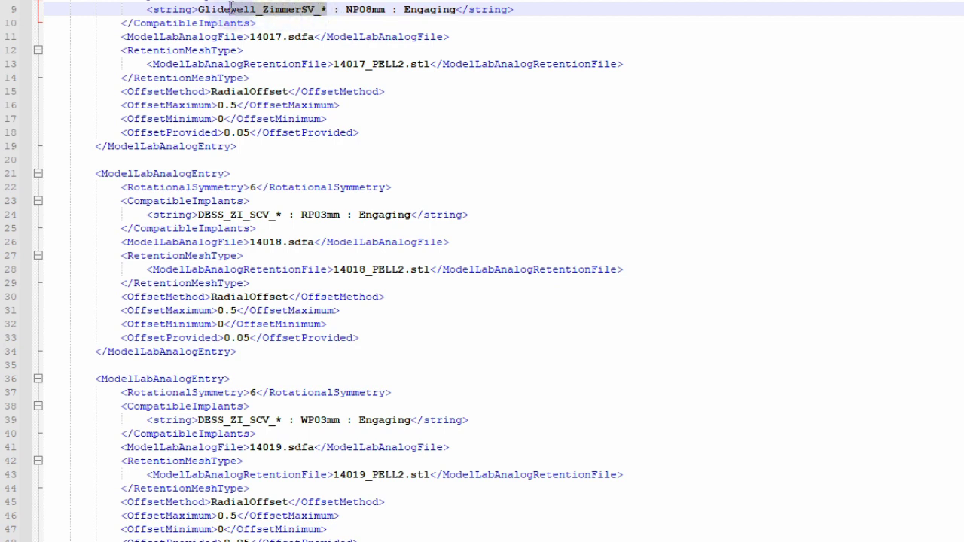
pyautogui.rightClick(202, 10)
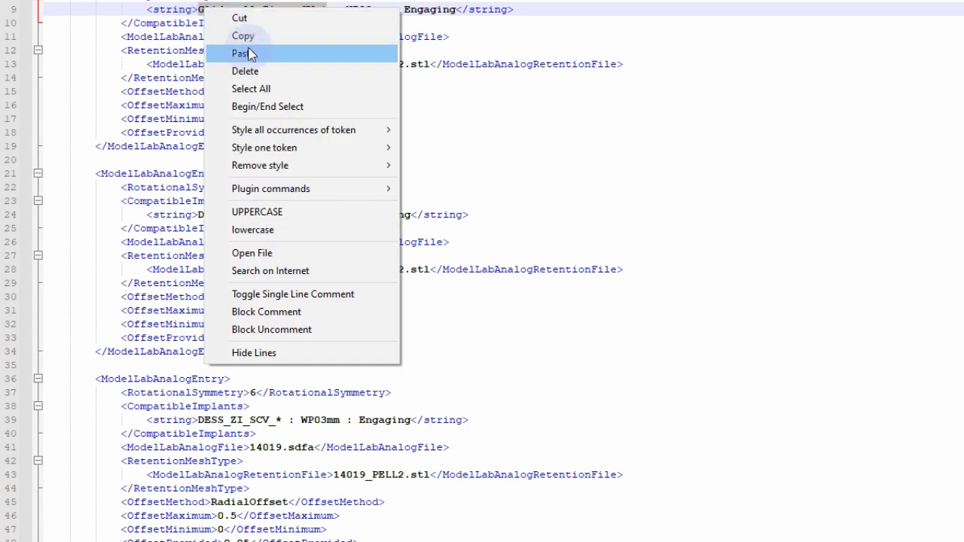
pyautogui.click(248, 35)
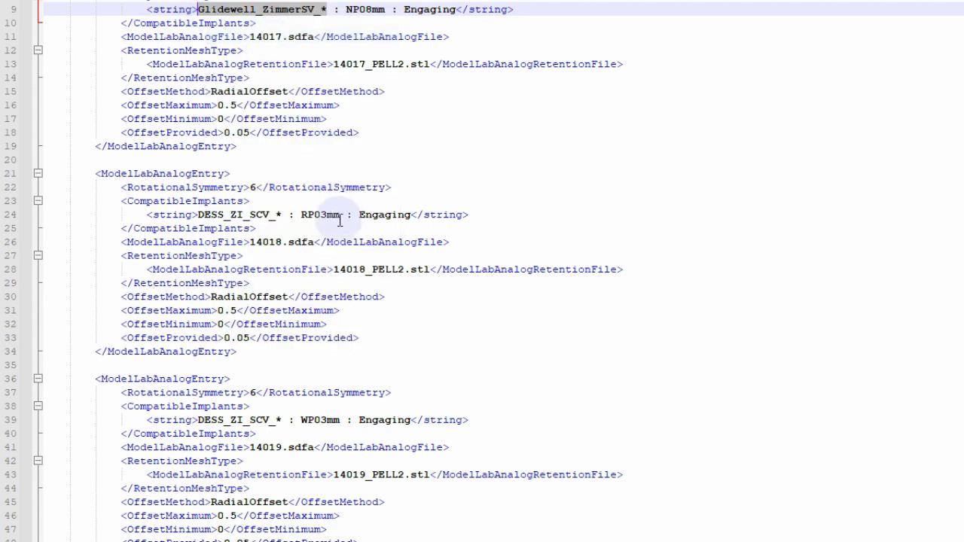
pyautogui.moveTo(283, 215); pyautogui.dragTo(199, 215)
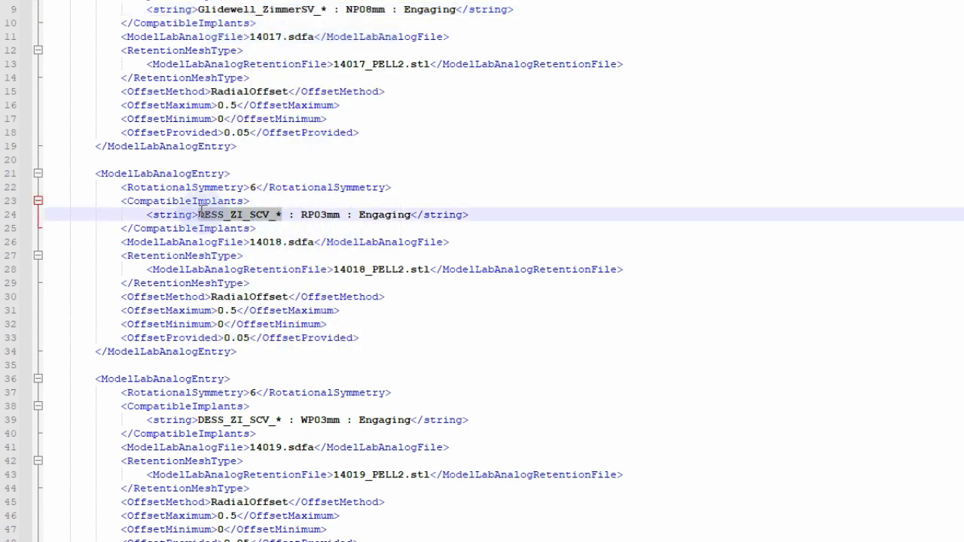
pyautogui.hotkey('ctrl', 'v')
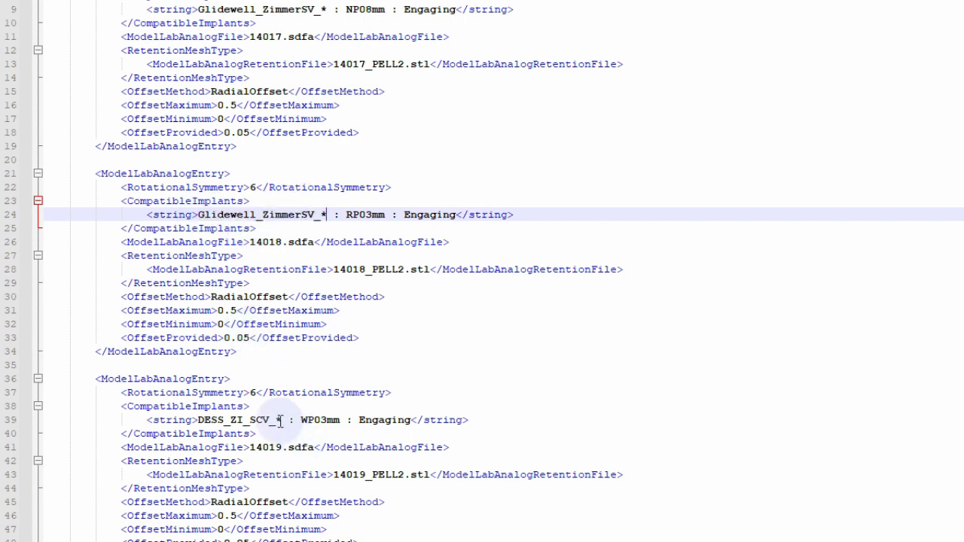
pyautogui.moveTo(283, 420); pyautogui.dragTo(198, 421)
pyautogui.hotkey('ctrl', 'v')
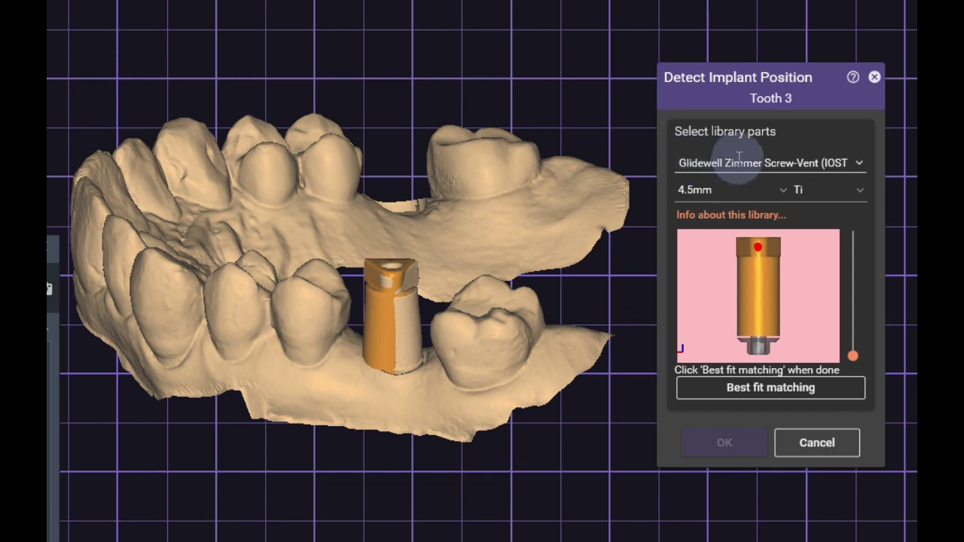
# - Switch to exocad's Detect Implant Position dialog and check the Glidewell Zimmer Screw-Vent size and subtype options, keeping 4.5mm and Ti
pyautogui.click(782, 189)
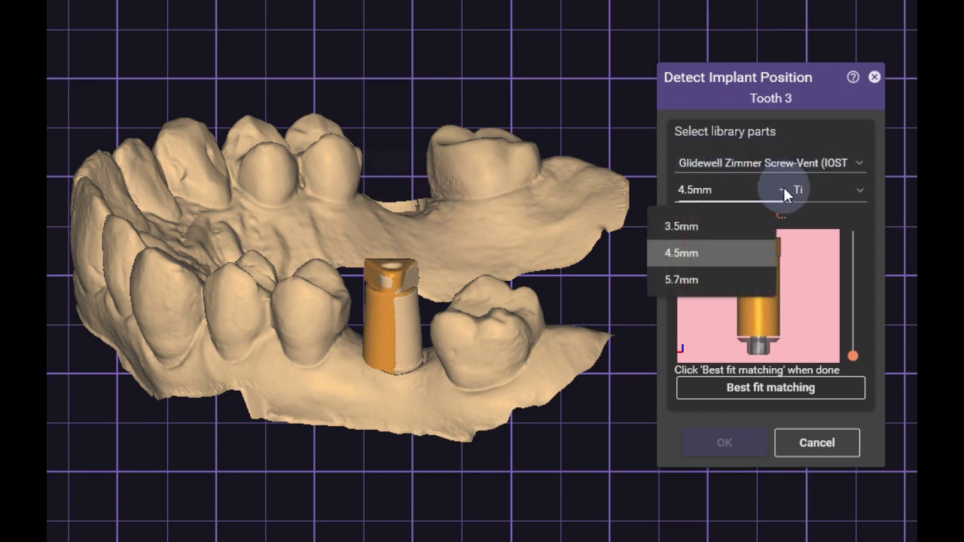
pyautogui.click(680, 253)
pyautogui.click(858, 194)
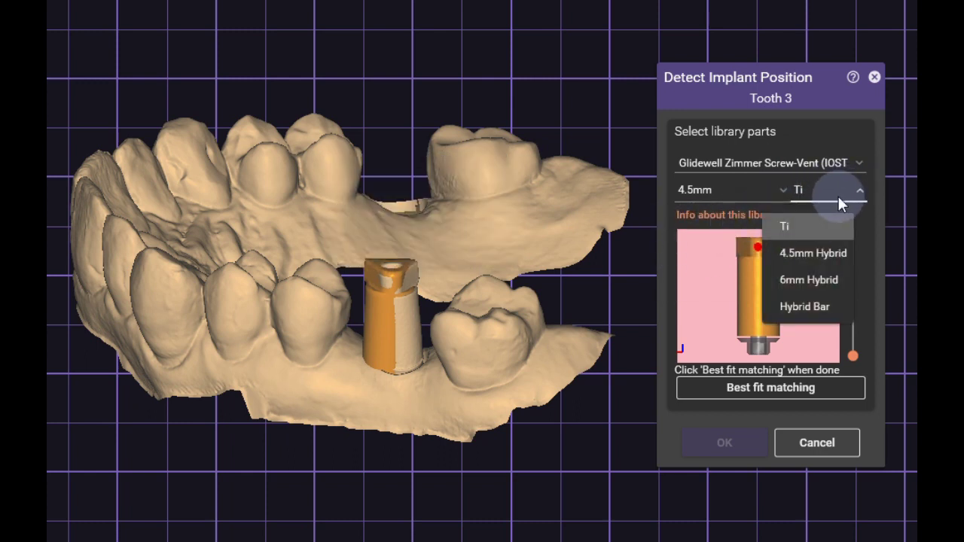
pyautogui.click(790, 226)
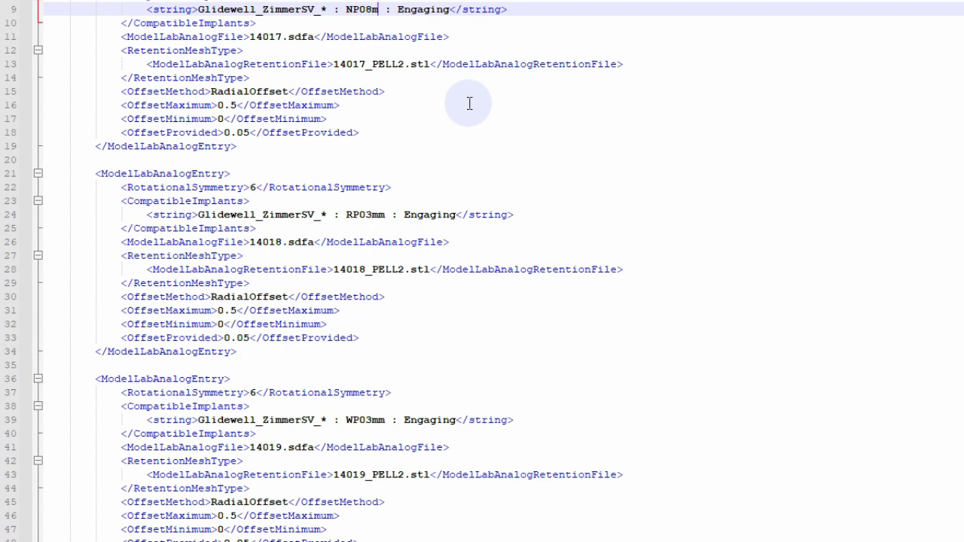
# - Back in the analog library's config.xml, replace NP08mm with 35mm in the 14017.sdfa entry's compatible implant string
pyautogui.press('BackSpace')
pyautogui.press('BackSpace')
pyautogui.press('BackSpace')
pyautogui.press('BackSpace')
pyautogui.press('BackSpace')
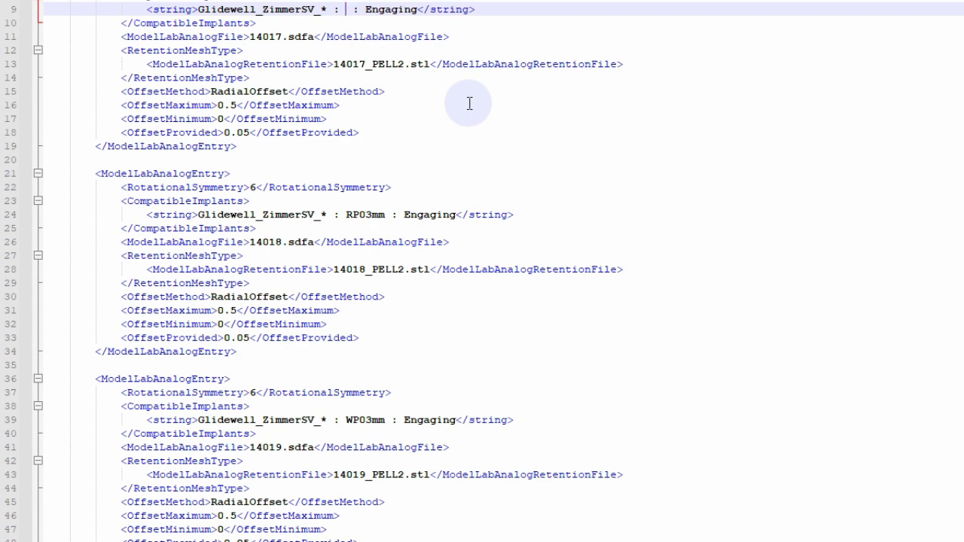
pyautogui.write('35mm')
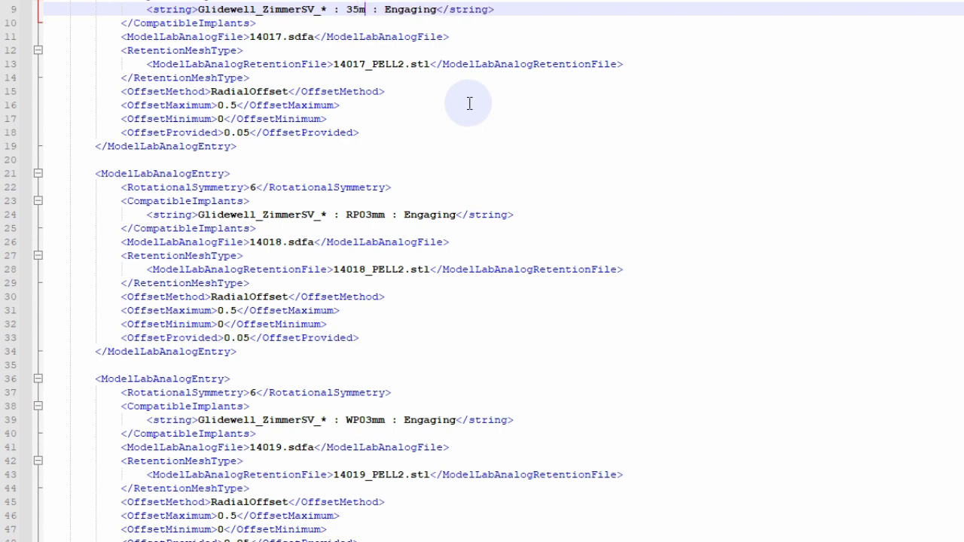
# - In the 14018.sdfa entry's compatible implant string, replace RP03mm with 45mm
pyautogui.click(371, 215)
pyautogui.press('BackSpace')
pyautogui.press('BackSpace')
pyautogui.press('BackSpace')
pyautogui.press('BackSpace')
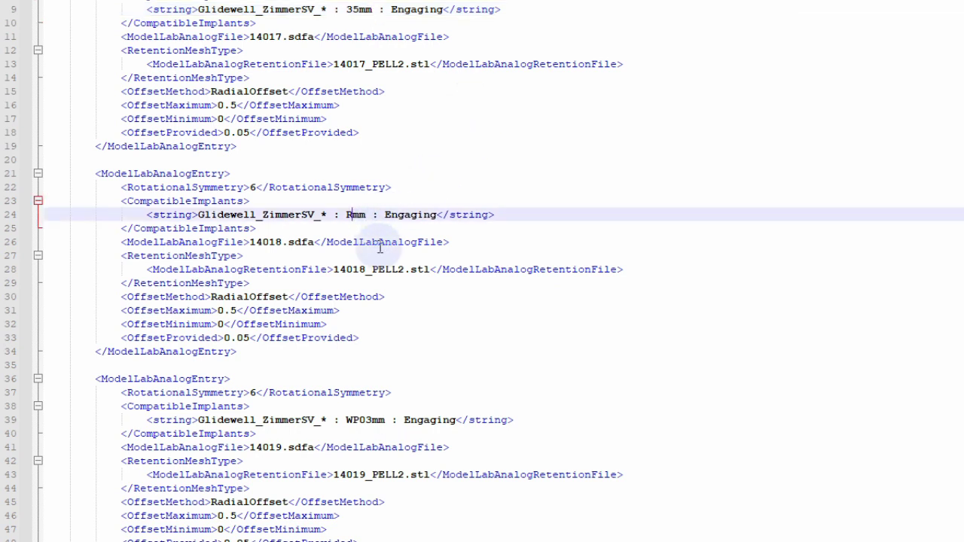
pyautogui.write('45')
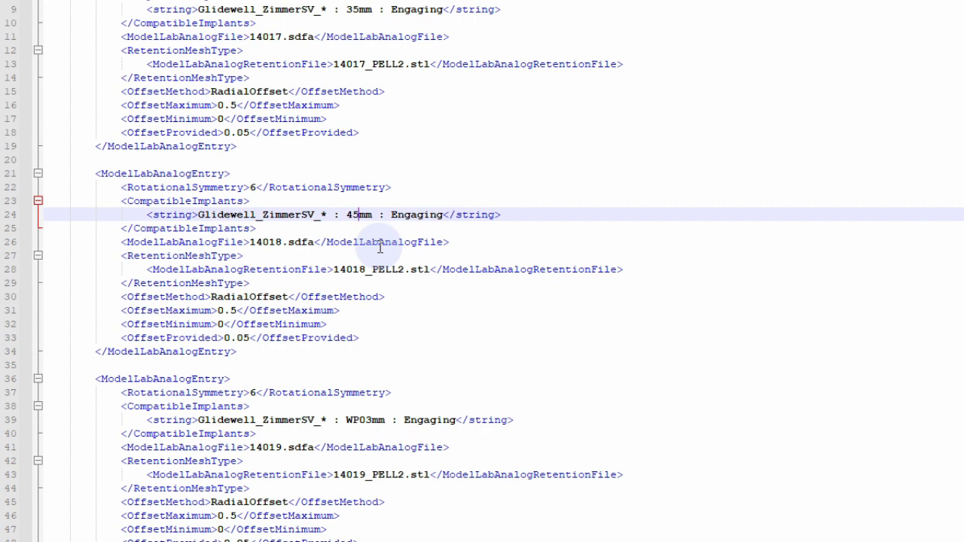
# - In the 14019.sdfa entry's compatible implant string, replace WP03mm with 57mm
pyautogui.click(386, 420)
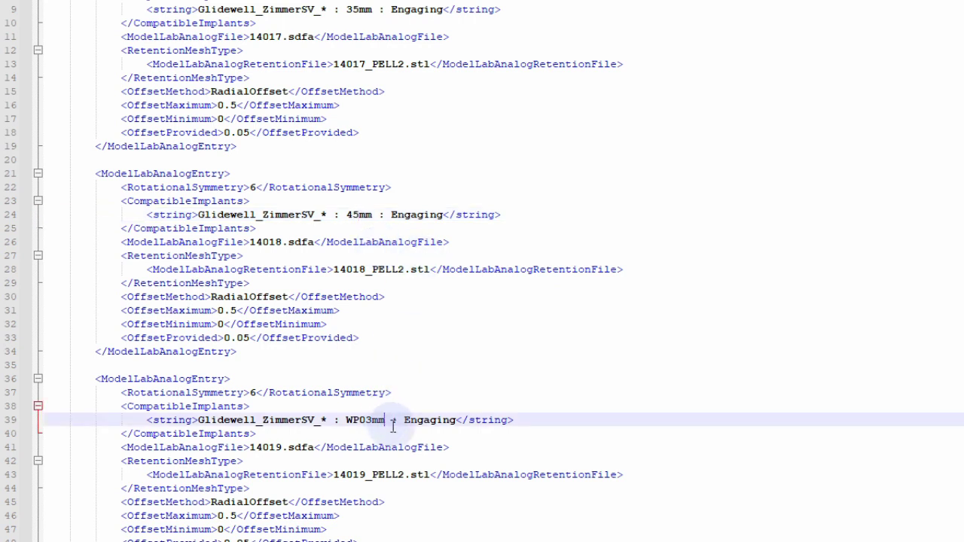
pyautogui.press('BackSpace')
pyautogui.press('BackSpace')
pyautogui.press('BackSpace')
pyautogui.press('BackSpace')
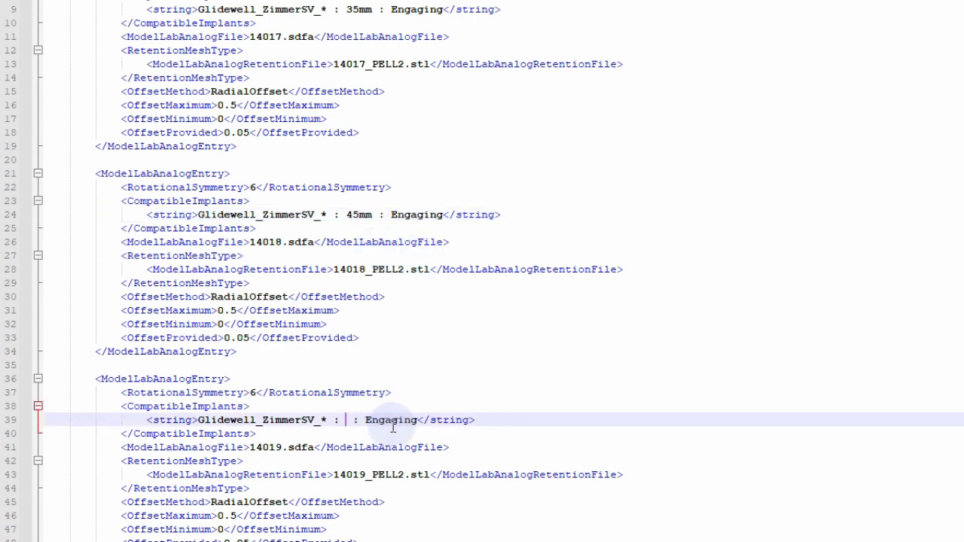
pyautogui.write('57mm')
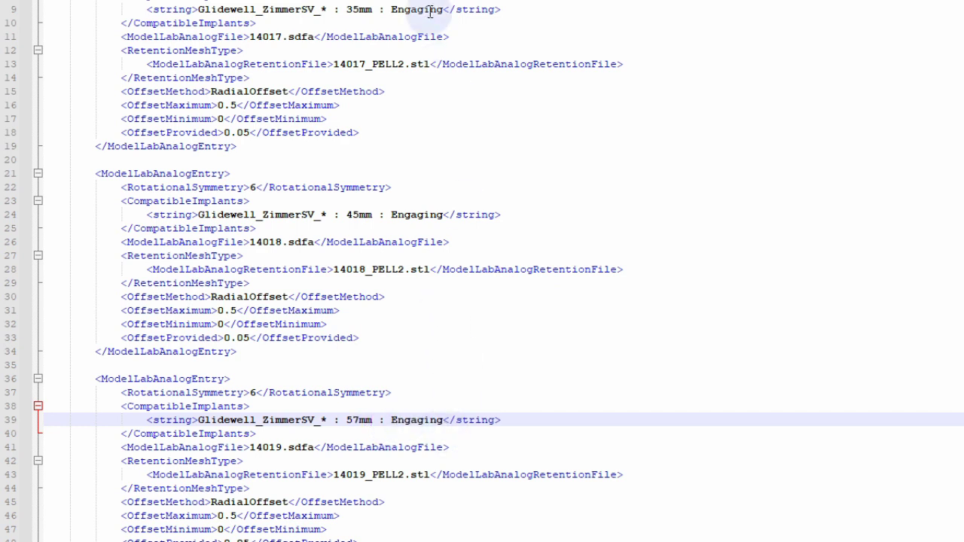
# - Replace Engaging with Ti in the compatible implant strings of the 14017.sdfa, 14018.sdfa and 14019.sdfa entries
pyautogui.moveTo(444, 9); pyautogui.dragTo(390, 10)
pyautogui.press('Delete')
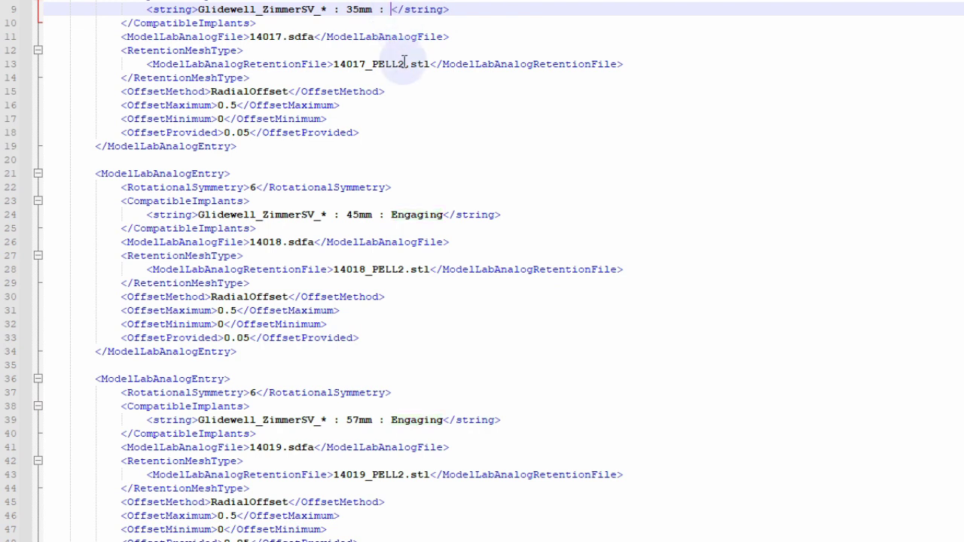
pyautogui.write('Tu')
pyautogui.write('i')
pyautogui.click(767, 215)
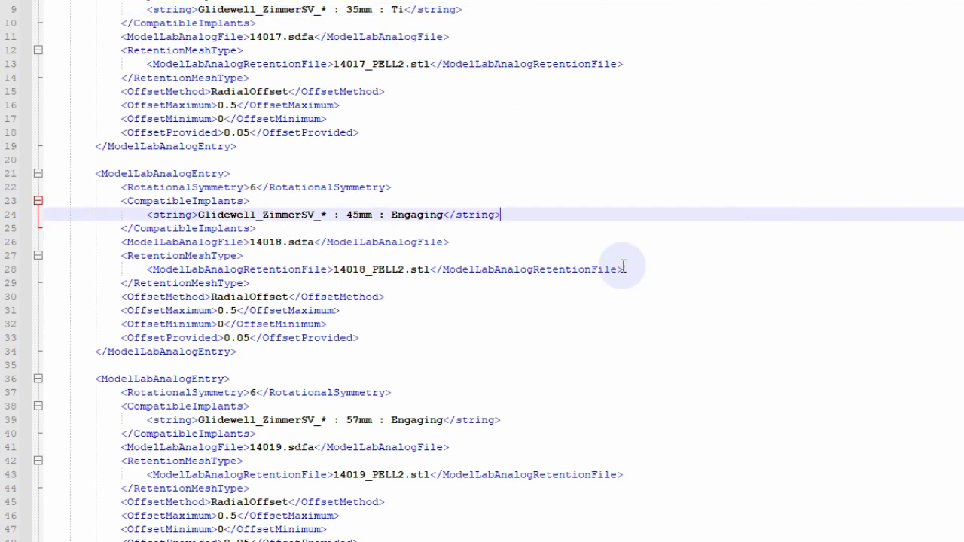
pyautogui.doubleClick(417, 215)
pyautogui.write('Ti')
pyautogui.doubleClick(414, 419)
pyautogui.write('Ti')
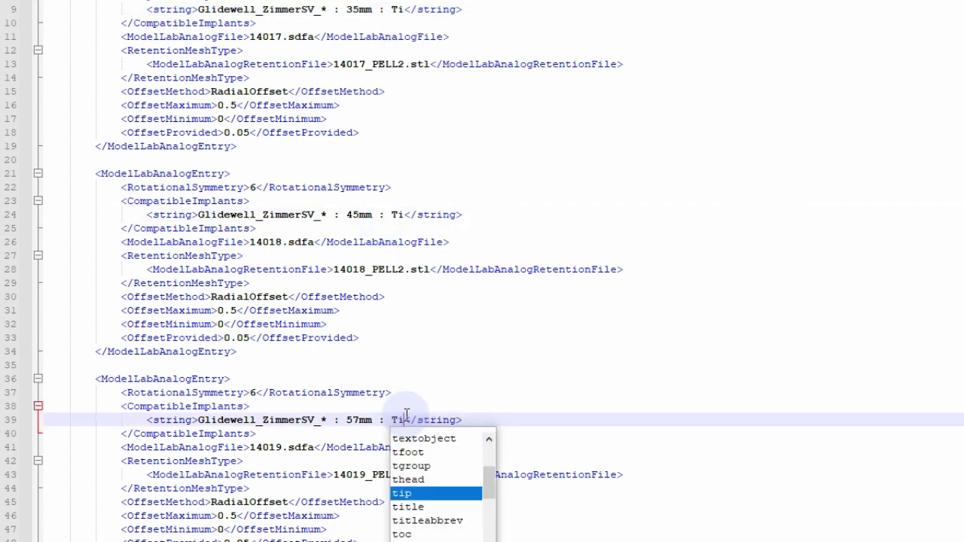
pyautogui.click(743, 364)
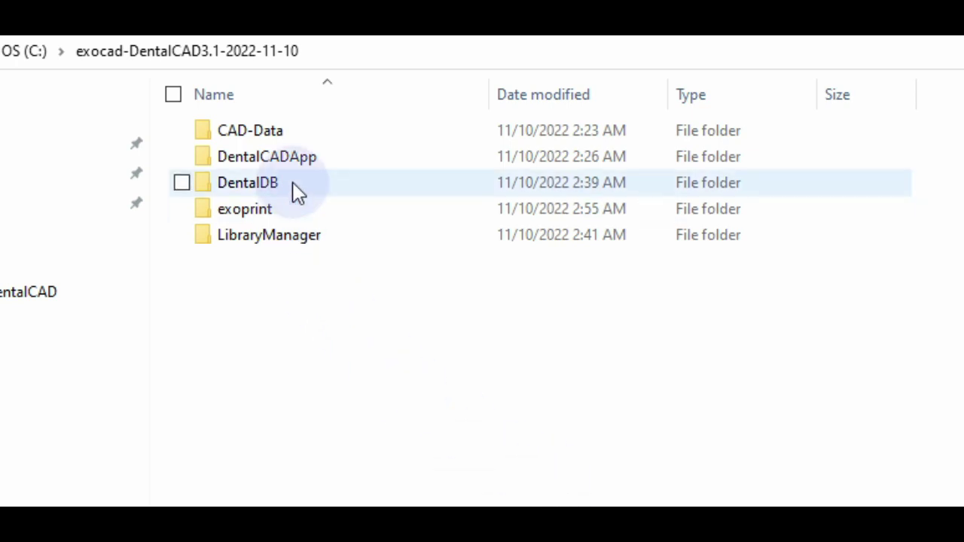
# - Switch to File Explorer and open the Glidewell_ZimmerSV_IOST_DentalCAD folder under DentalCADApp, library, implant
pyautogui.doubleClick(296, 157)
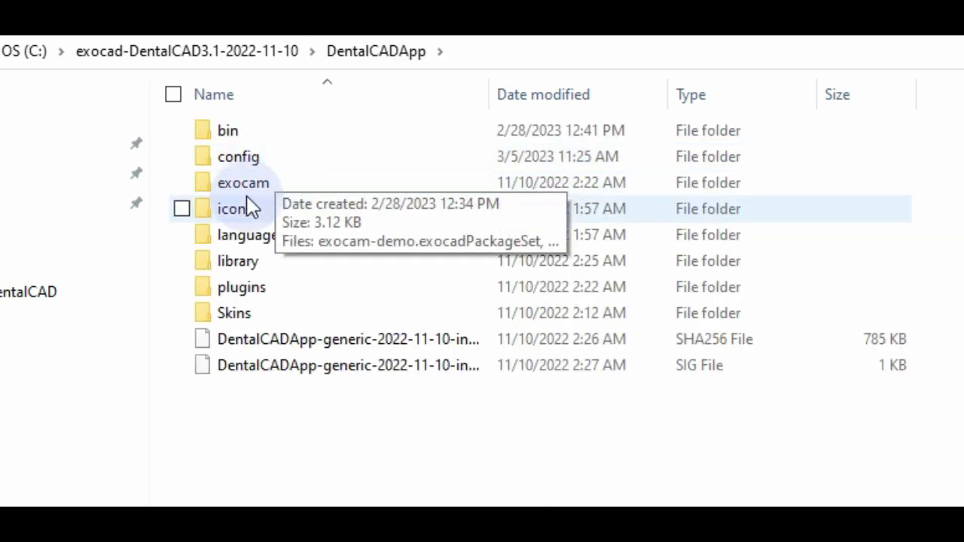
pyautogui.doubleClick(247, 263)
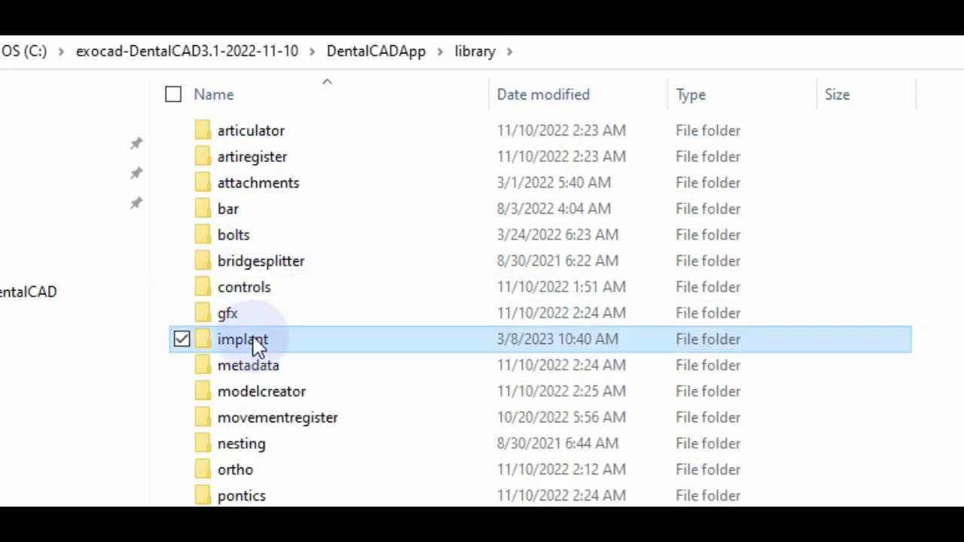
pyautogui.doubleClick(243, 343)
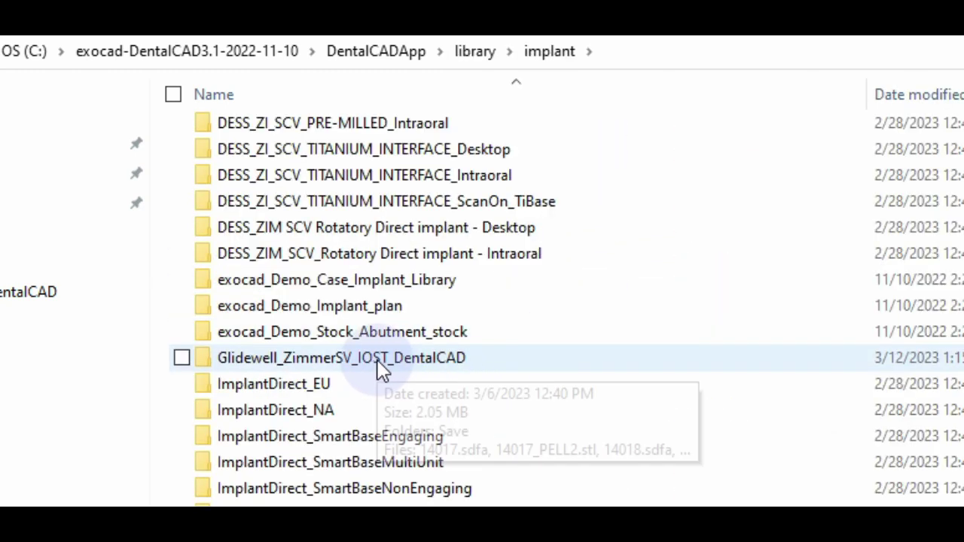
pyautogui.doubleClick(377, 360)
# - Check the analog files from 14017.sdfa through 14019_PELL2.stl in the Glidewell implant library folder
pyautogui.click(238, 285)
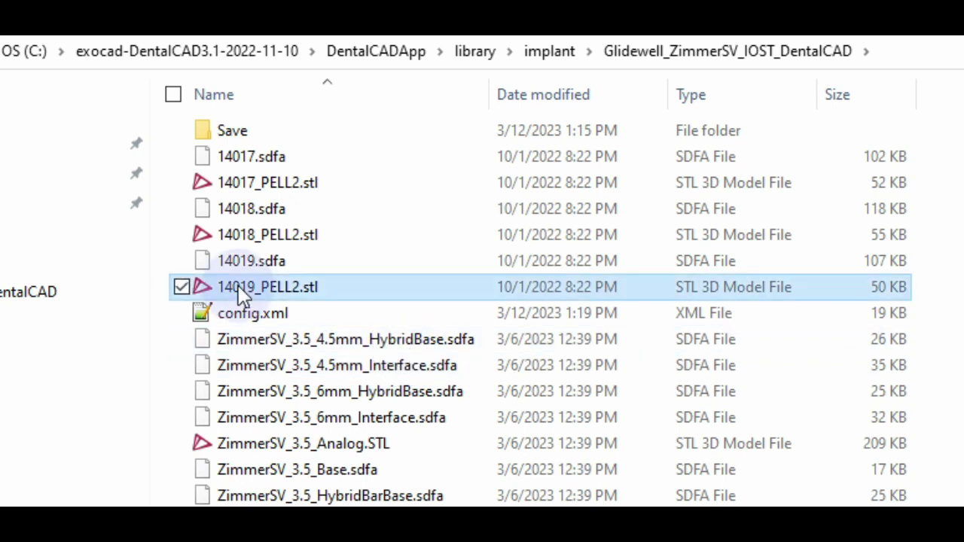
pyautogui.keyDown('shift'); pyautogui.click(221, 167); pyautogui.keyUp('shift')
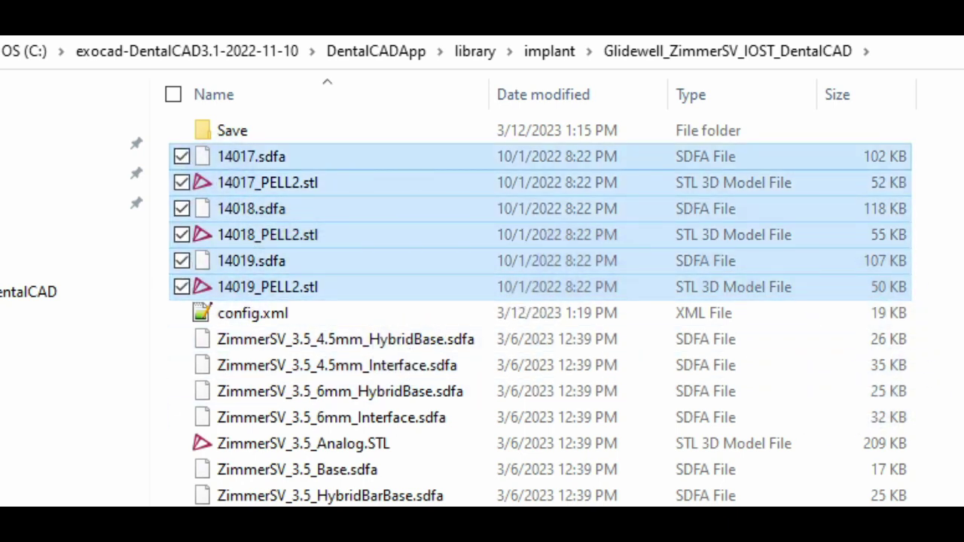
pyautogui.click(923, 393)
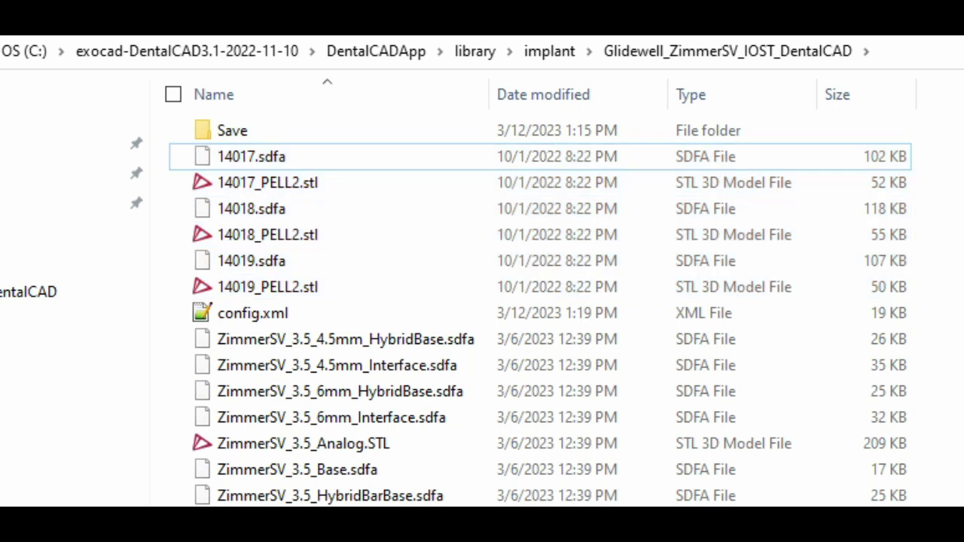
# - Open the Glidewell implant library's config.xml and locate the ImplantTypeConfig section for the 4.5mm implant
pyautogui.click(254, 320)
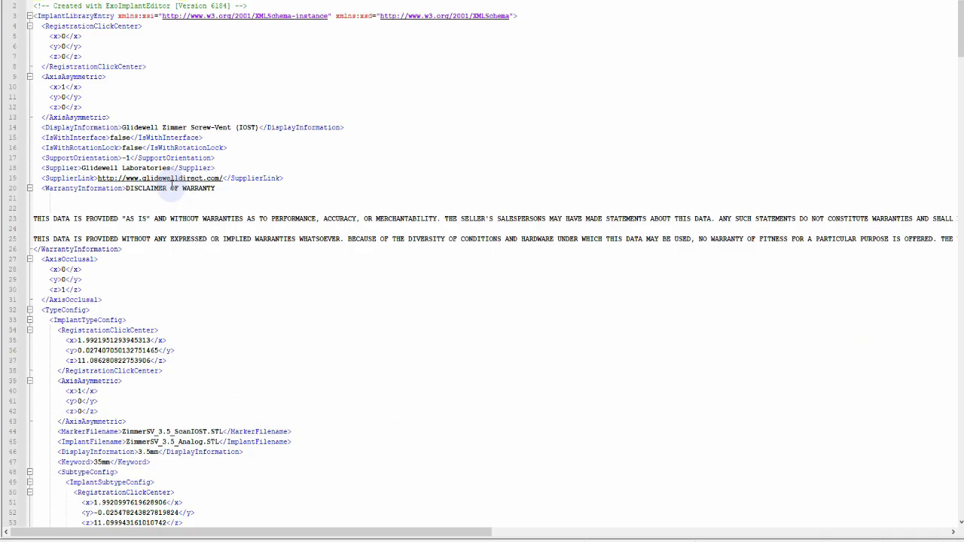
pyautogui.scroll(-7, 172, 185)
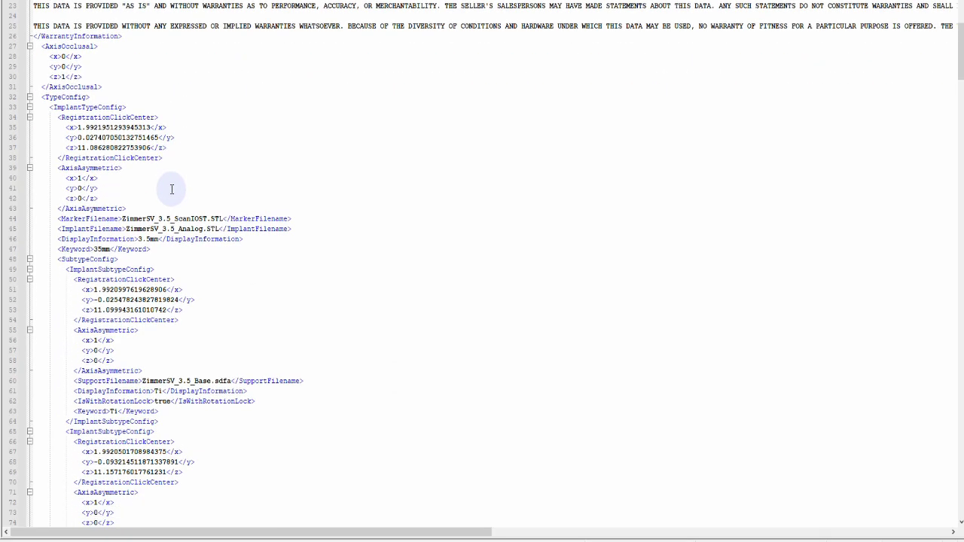
pyautogui.scroll(-20, 214, 265)
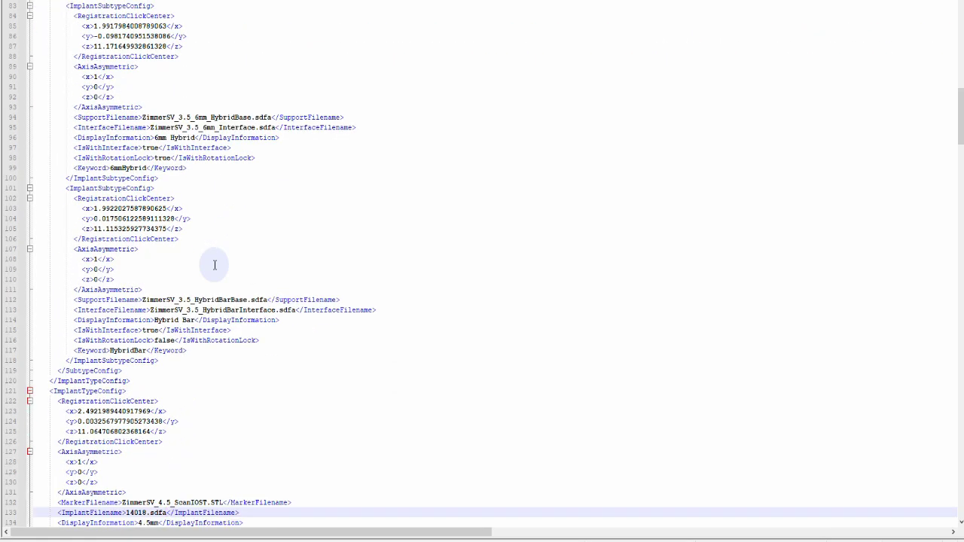
pyautogui.scroll(-5, 214, 265)
pyautogui.scroll(-1, 215, 265)
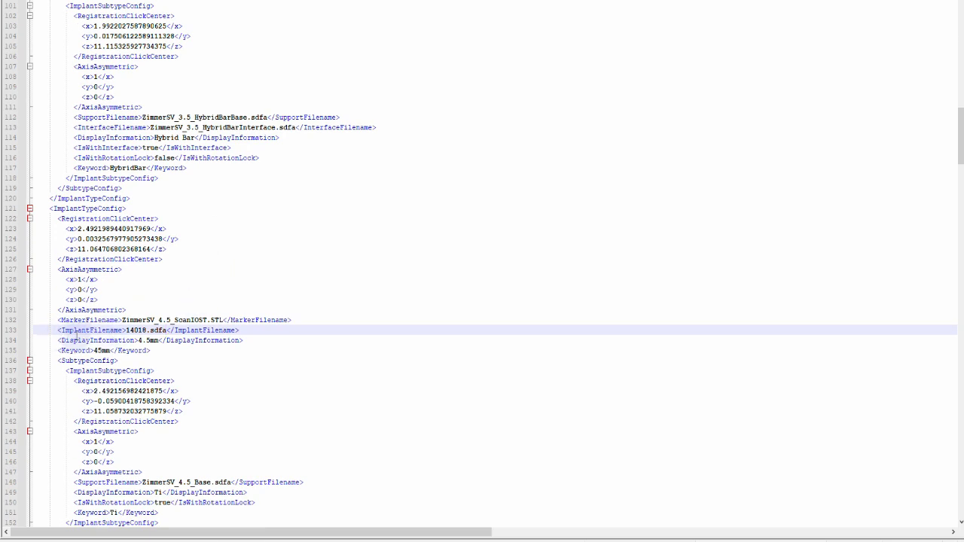
pyautogui.scroll(-2, 78, 334)
# - Examine the 4.5mm implant type's display information, keyword, Ti subtype and ImplantFilename values
pyautogui.click(113, 350)
pyautogui.click(151, 279)
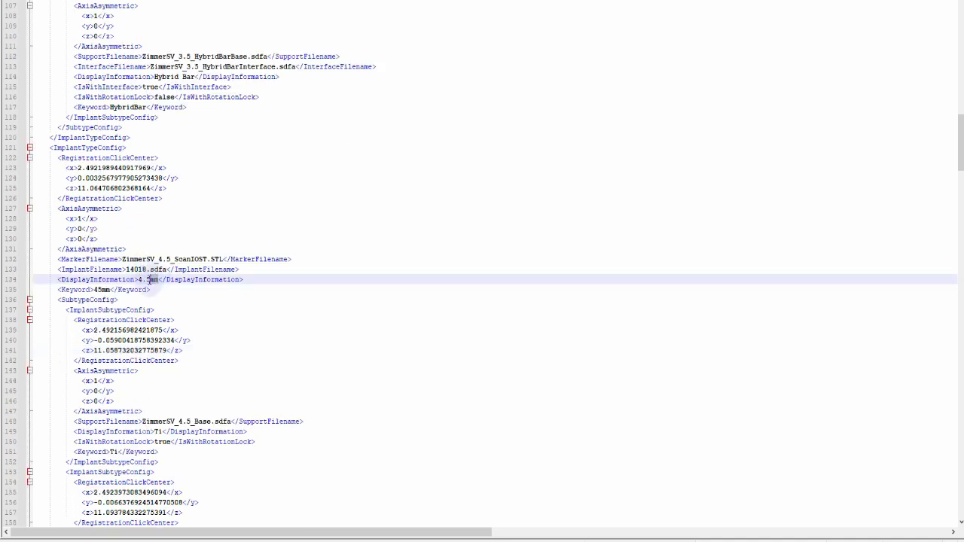
pyautogui.doubleClick(102, 290)
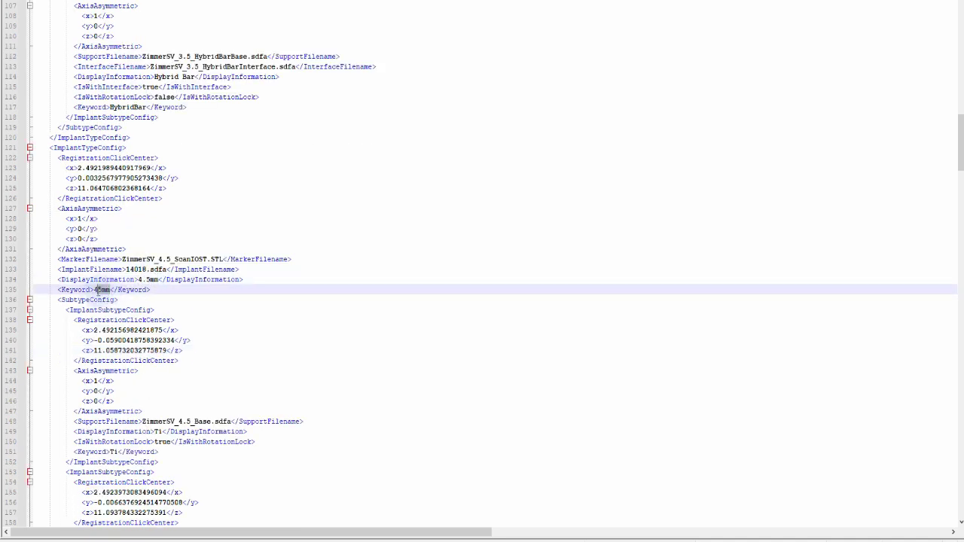
pyautogui.scroll(-2, 199, 344)
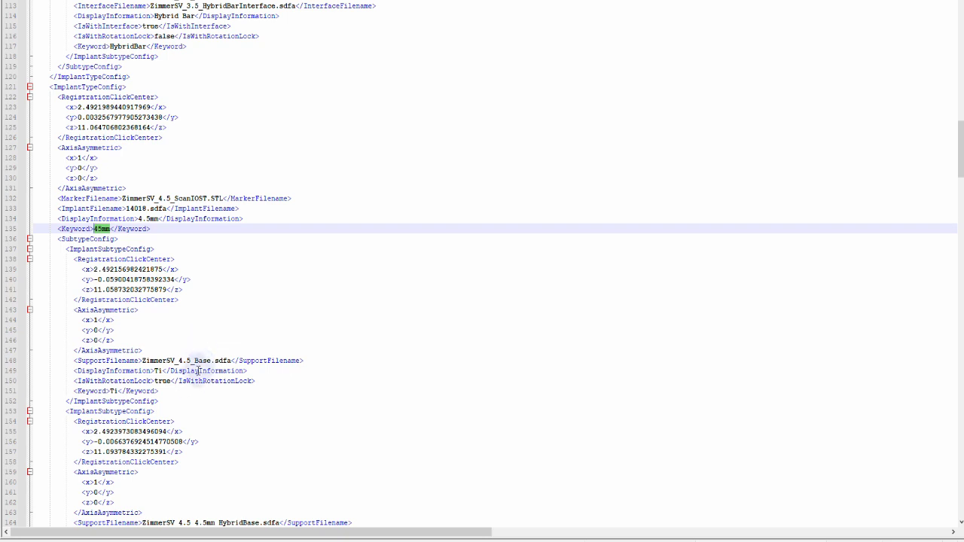
pyautogui.tripleClick(156, 372)
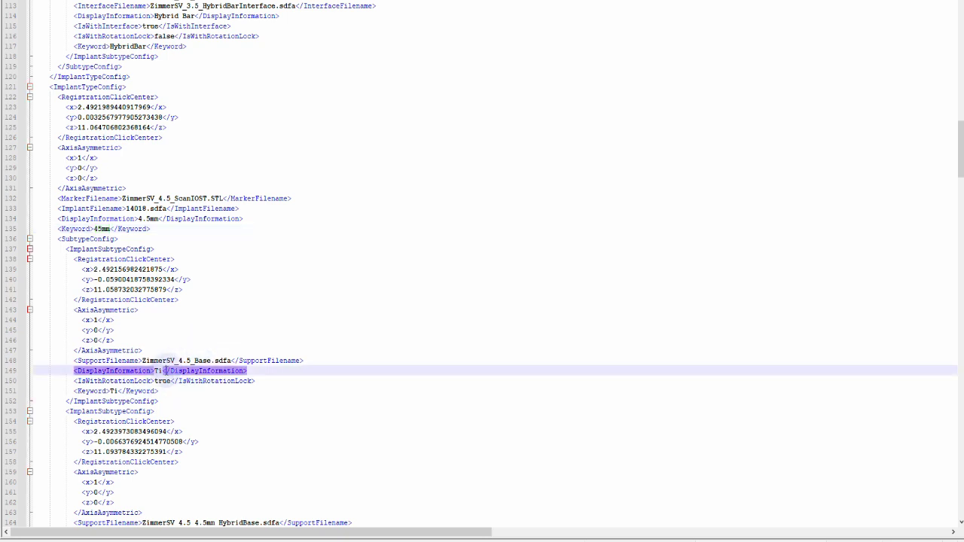
pyautogui.click(256, 446)
pyautogui.moveTo(167, 208); pyautogui.dragTo(127, 209)
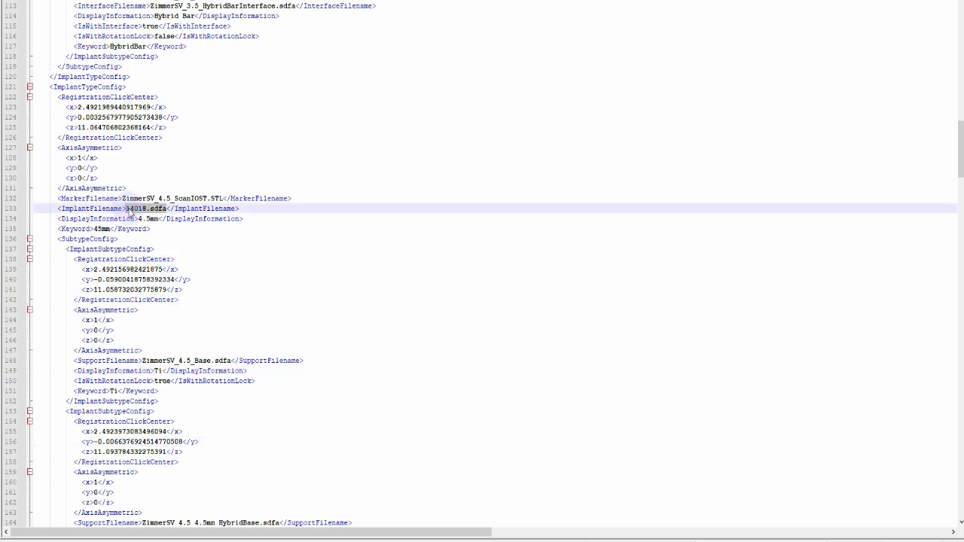
# - Copy the 4.5mm type's ImplantFilename into the 3.5mm implant type and change it there to 14017.sdfa
pyautogui.rightClick(129, 211)
pyautogui.click(156, 235)
pyautogui.scroll(20, 254, 405)
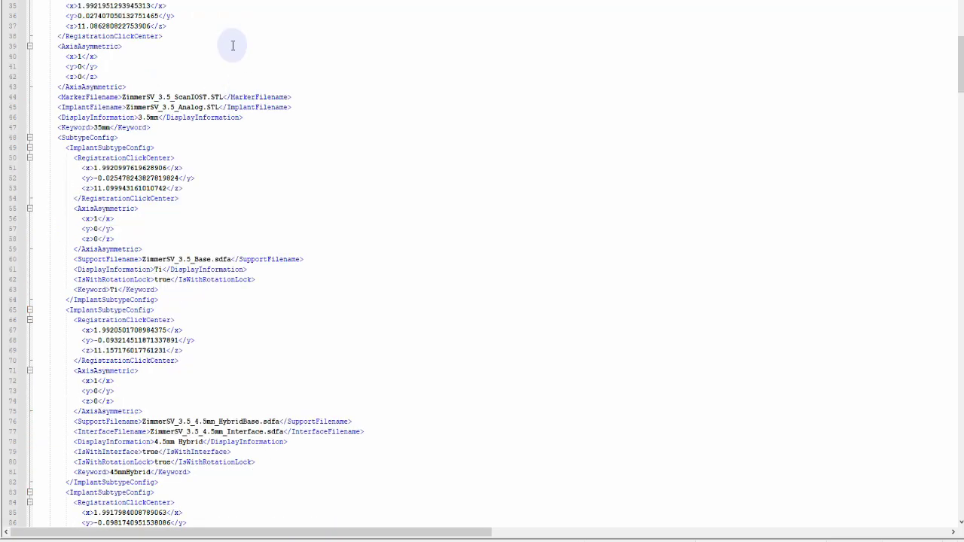
pyautogui.click(212, 107)
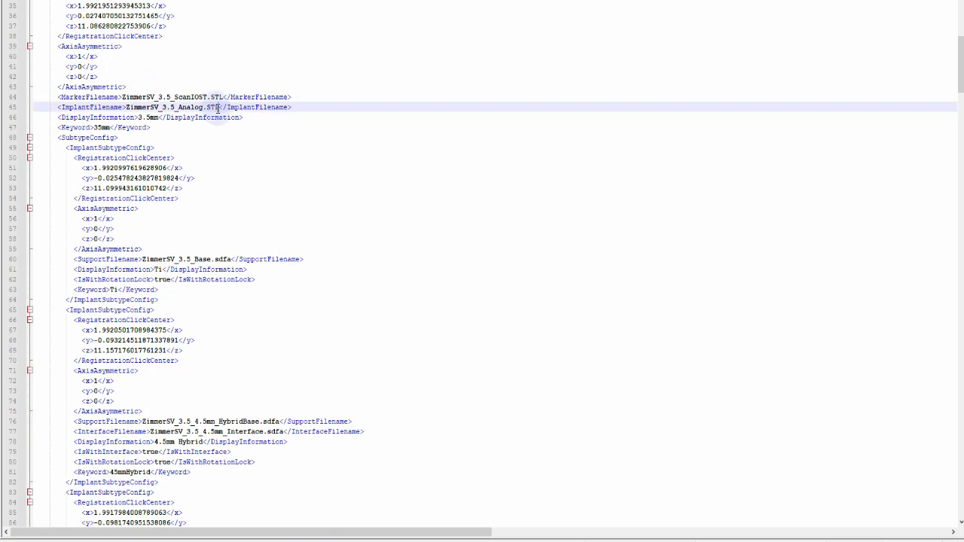
pyautogui.moveTo(217, 107); pyautogui.dragTo(125, 107)
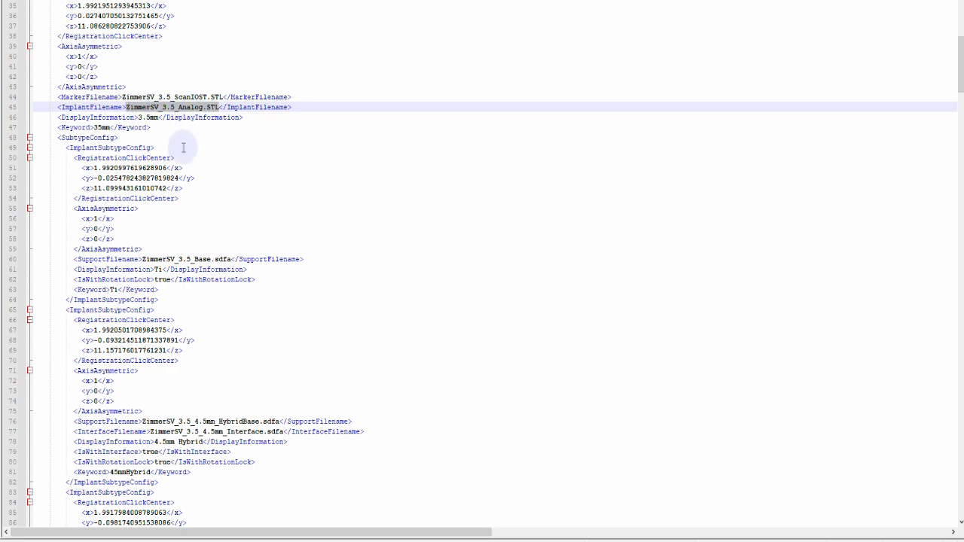
pyautogui.hotkey('ctrl', 'v')
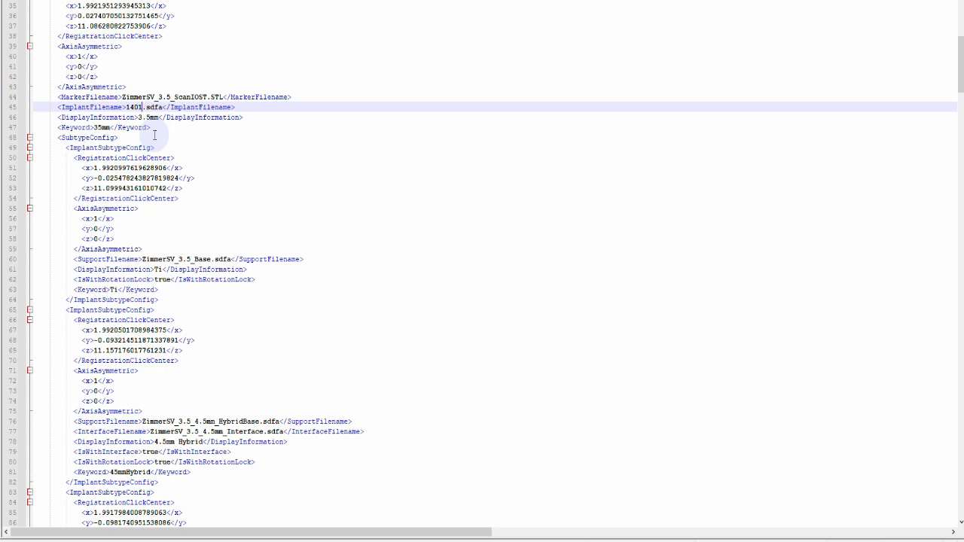
pyautogui.click(446, 188)
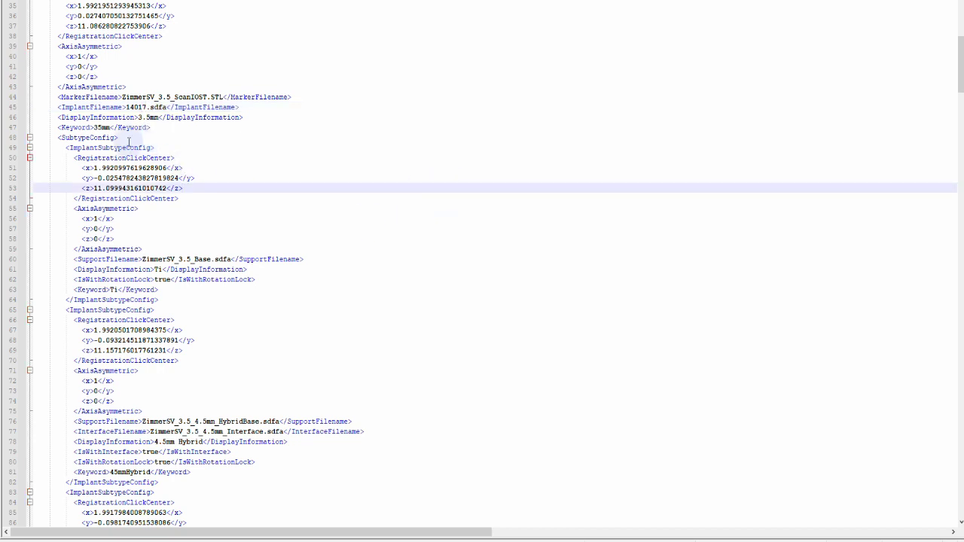
# - Locate the 5.7mm ImplantTypeConfig section and examine its Ti subtype's DisplayInformation and SupportFilename
pyautogui.scroll(-2, 123, 169)
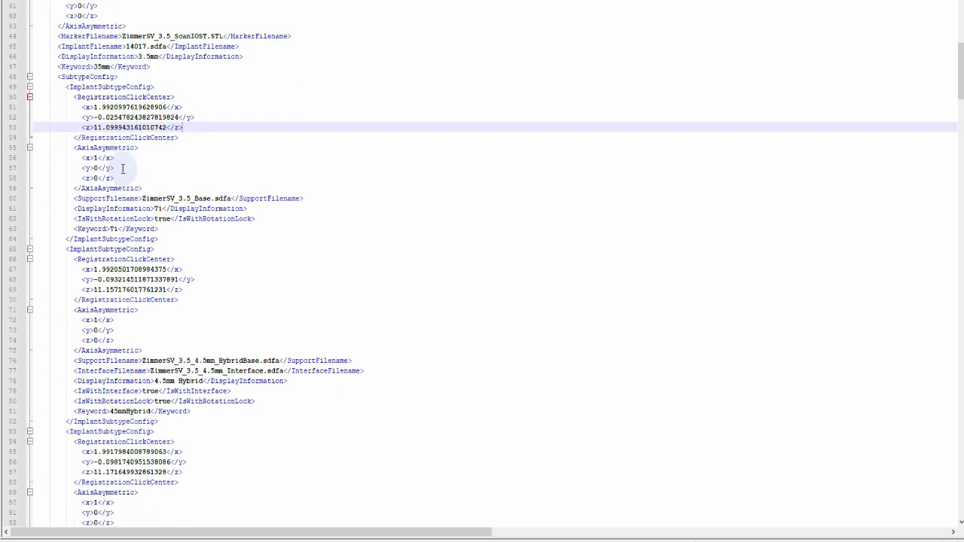
pyautogui.click(162, 35)
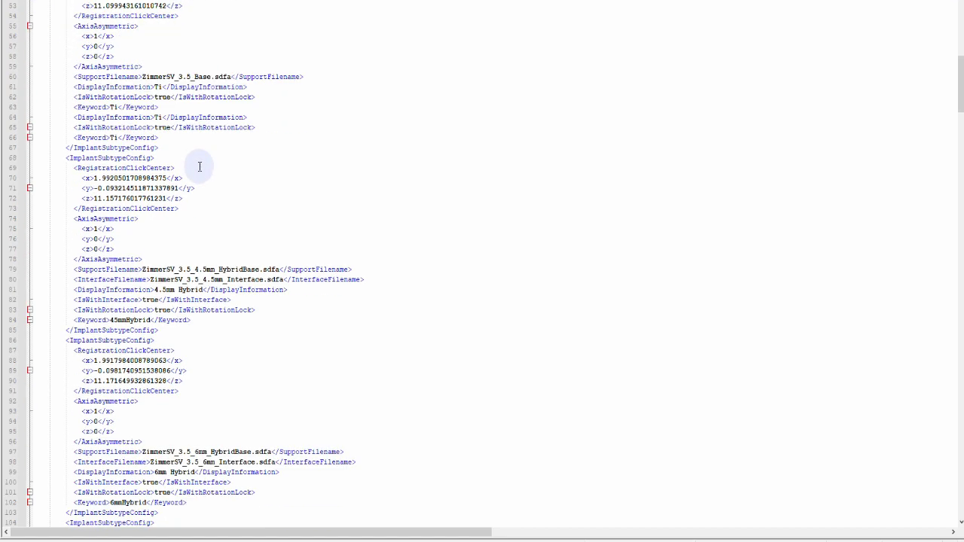
pyautogui.scroll(-15, 200, 166)
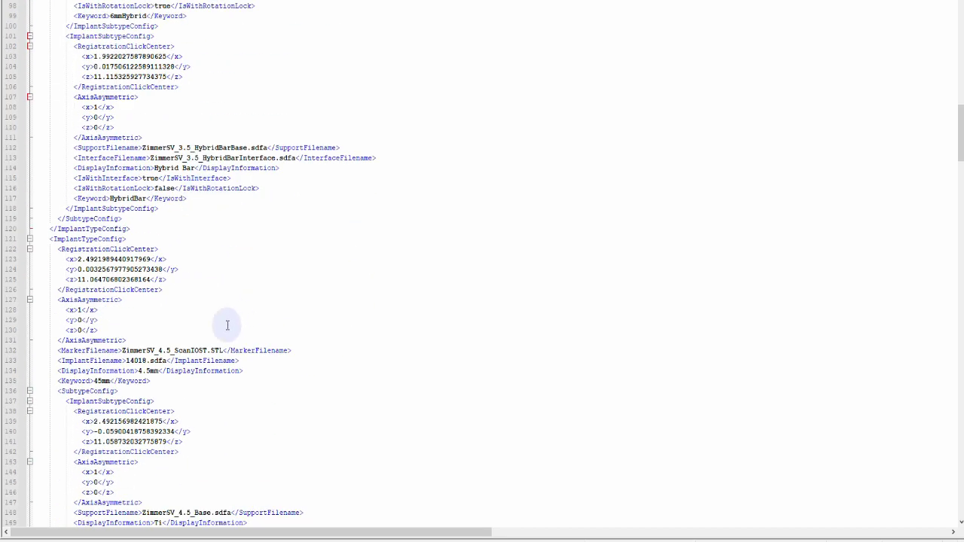
pyautogui.scroll(-8, 228, 327)
pyautogui.scroll(-17, 224, 326)
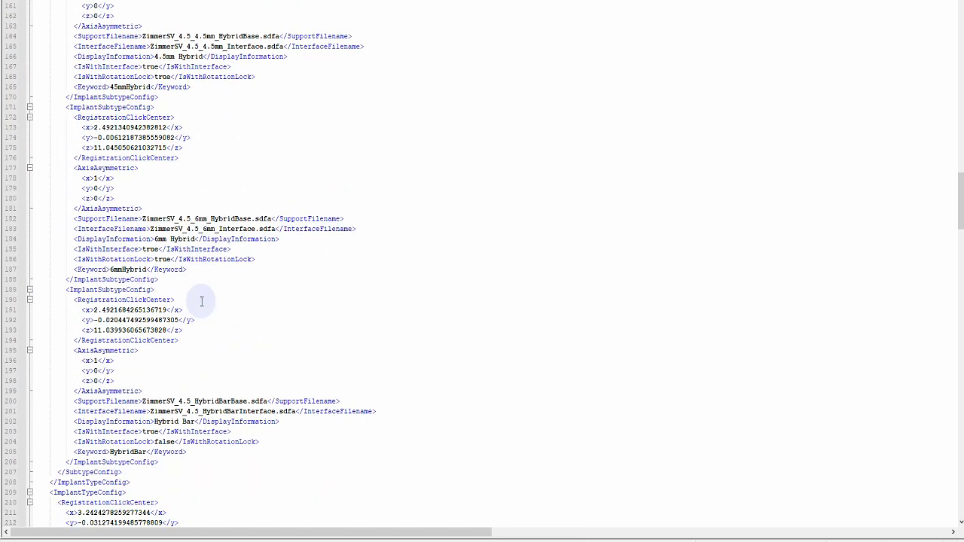
pyautogui.scroll(-8, 201, 299)
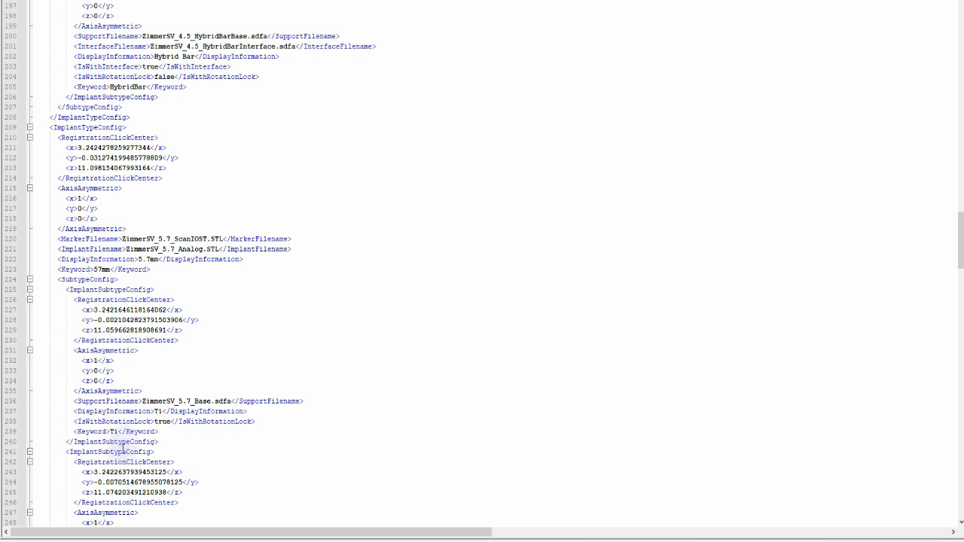
pyautogui.click(162, 413)
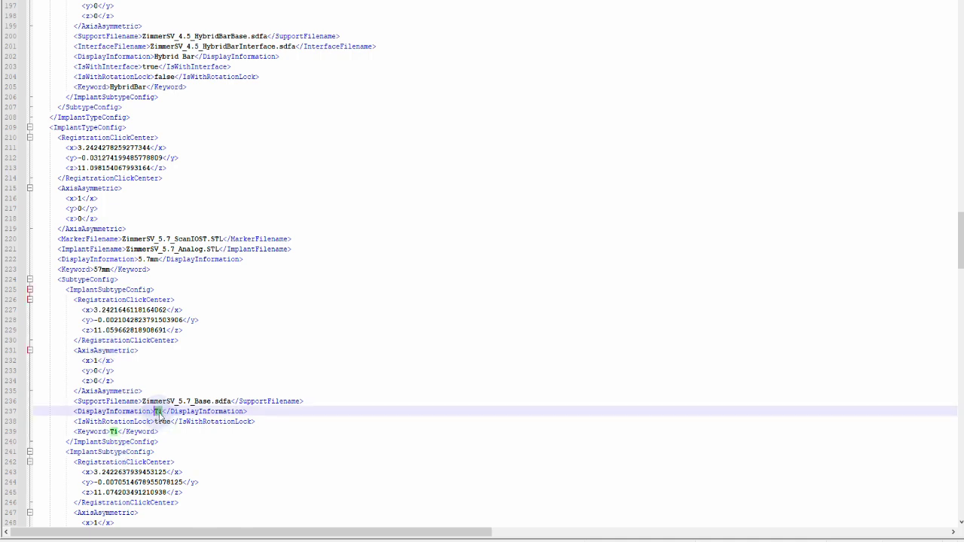
pyautogui.click(189, 401)
pyautogui.moveTo(192, 402); pyautogui.dragTo(178, 402)
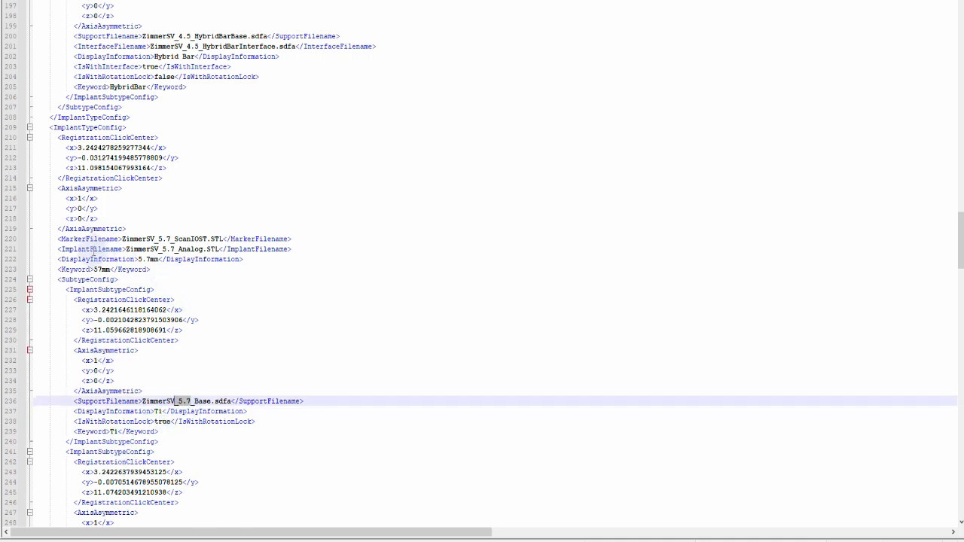
# - Replace the 5.7mm implant type's ImplantFilename with 14018.sdfa
pyautogui.moveTo(219, 249); pyautogui.dragTo(126, 251)
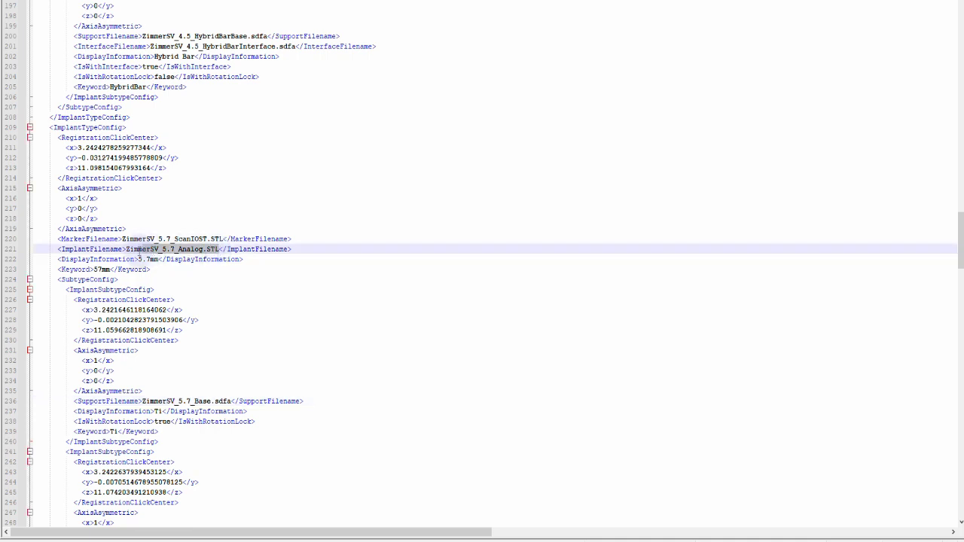
pyautogui.write('14018.sdfa')
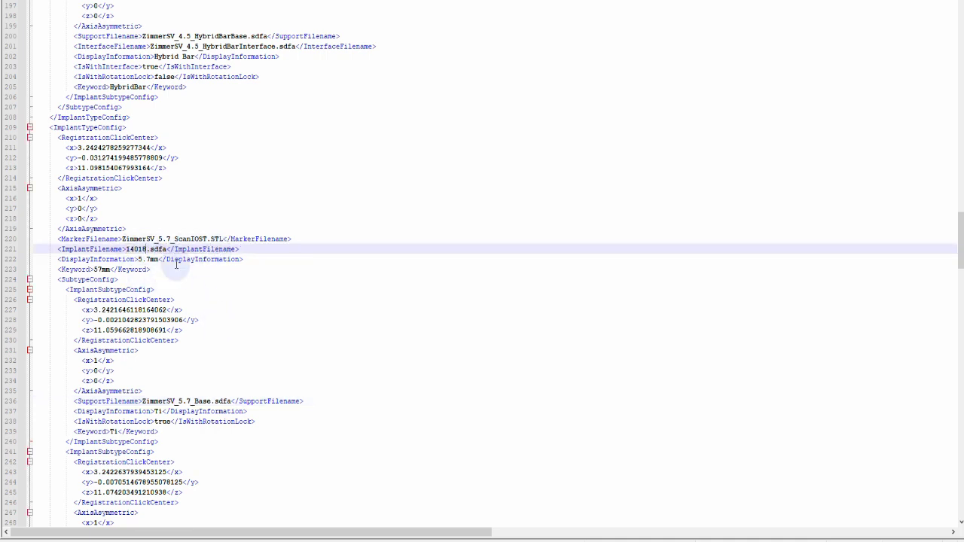
pyautogui.click(317, 323)
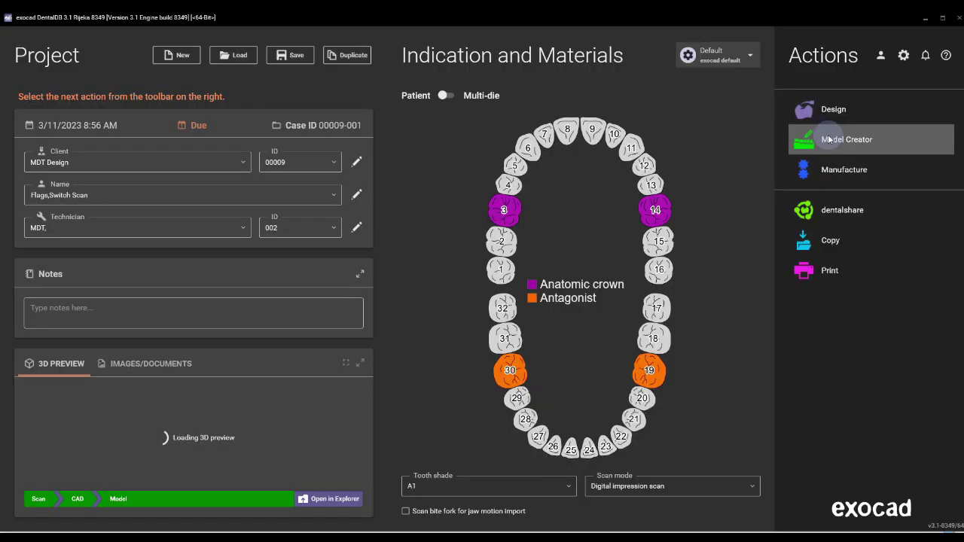
# - In exocad DentalDB, launch Model Creator and assign Glidewell Zimmer Screw-Vent (IOST), 4.5mm, Ti to tooth 3, accepting the unofficial library
pyautogui.click(837, 140)
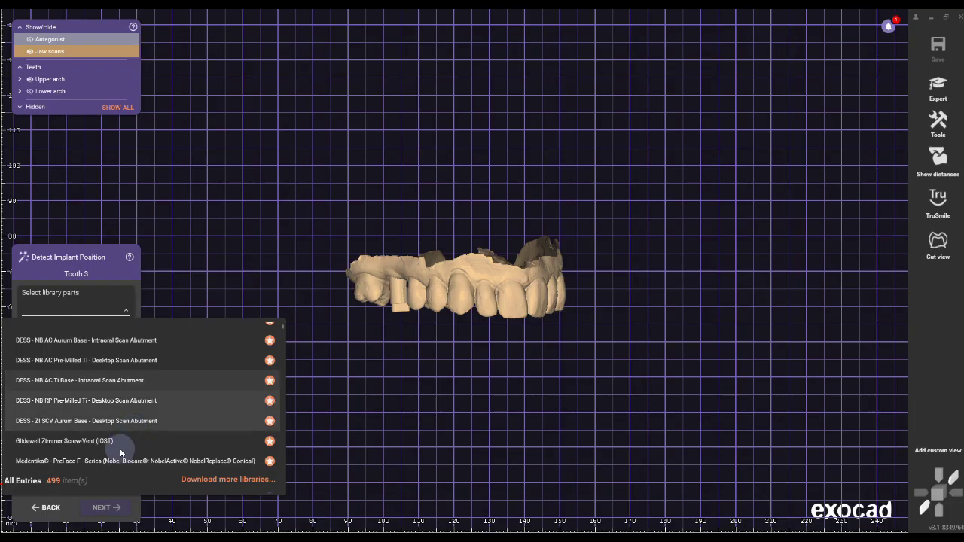
pyautogui.click(110, 443)
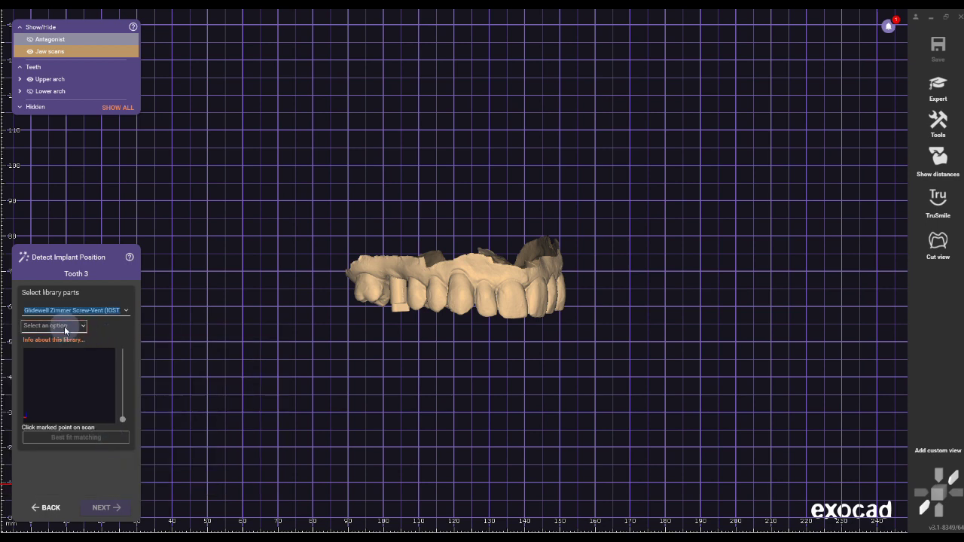
pyautogui.click(66, 325)
pyautogui.click(30, 363)
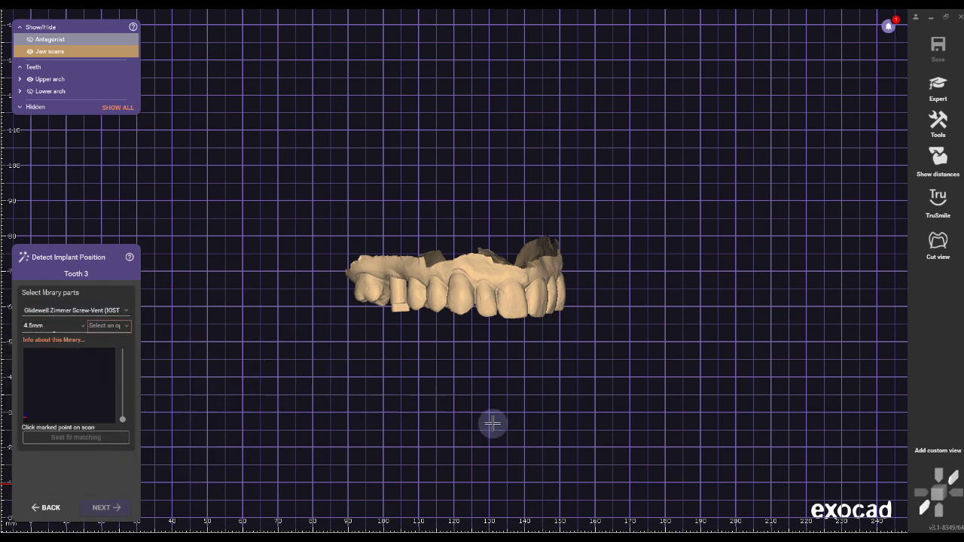
pyautogui.click(108, 327)
pyautogui.click(101, 350)
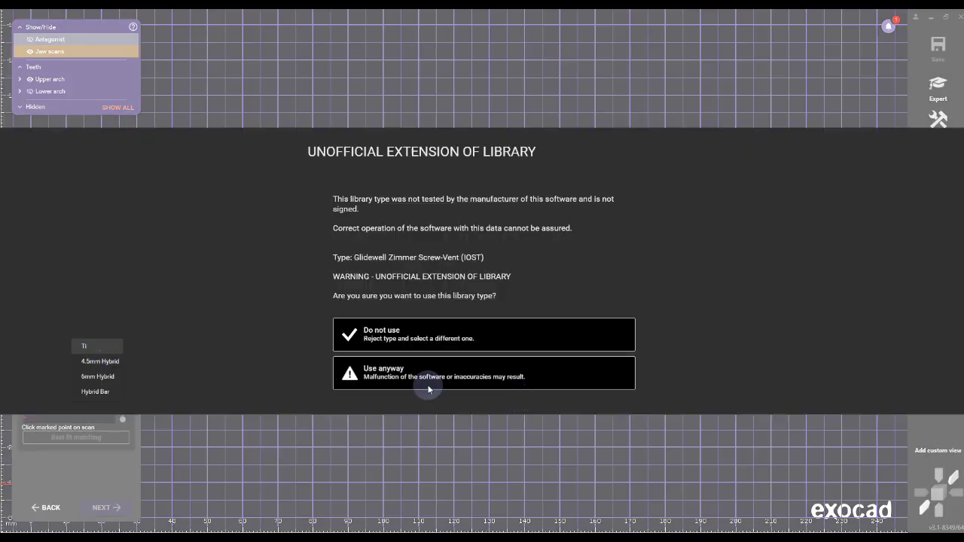
pyautogui.click(437, 378)
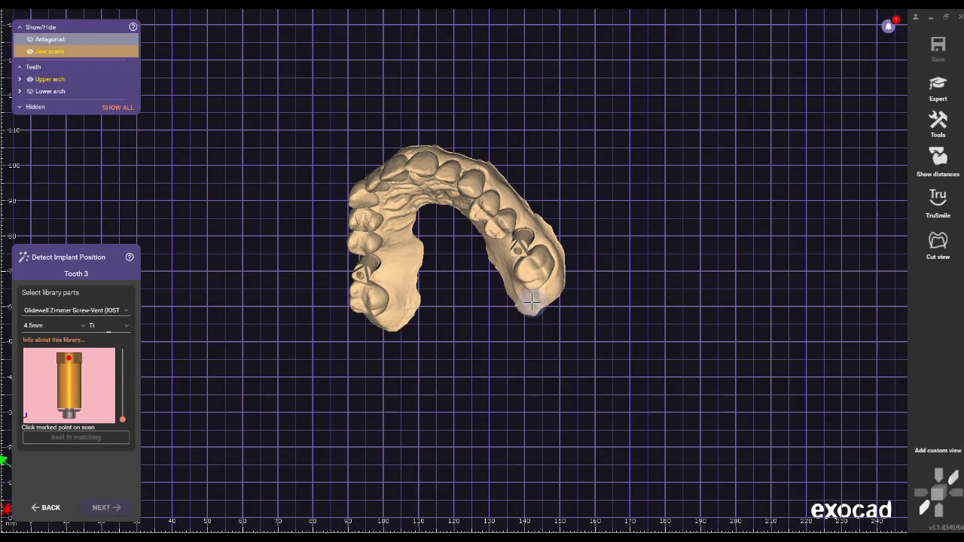
# - Mark the tooth 3 scanbody on the upper scan, run best fit matching and continue
pyautogui.scroll(3, 391, 259)
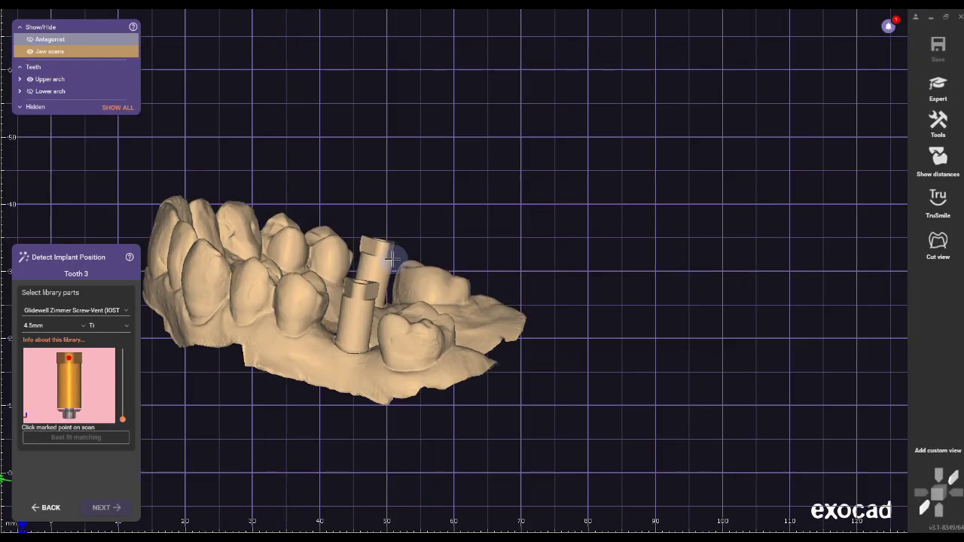
pyautogui.click(348, 282)
pyautogui.click(79, 438)
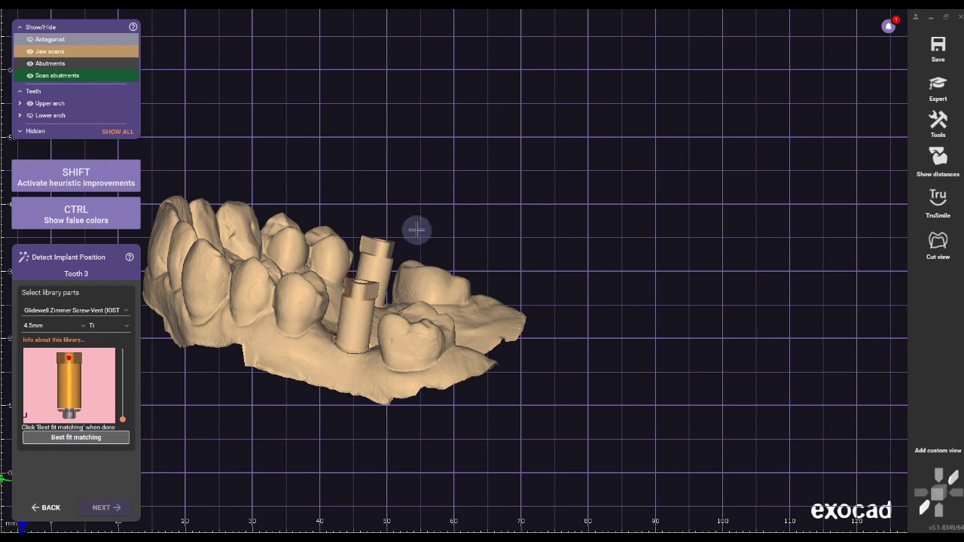
pyautogui.click(106, 508)
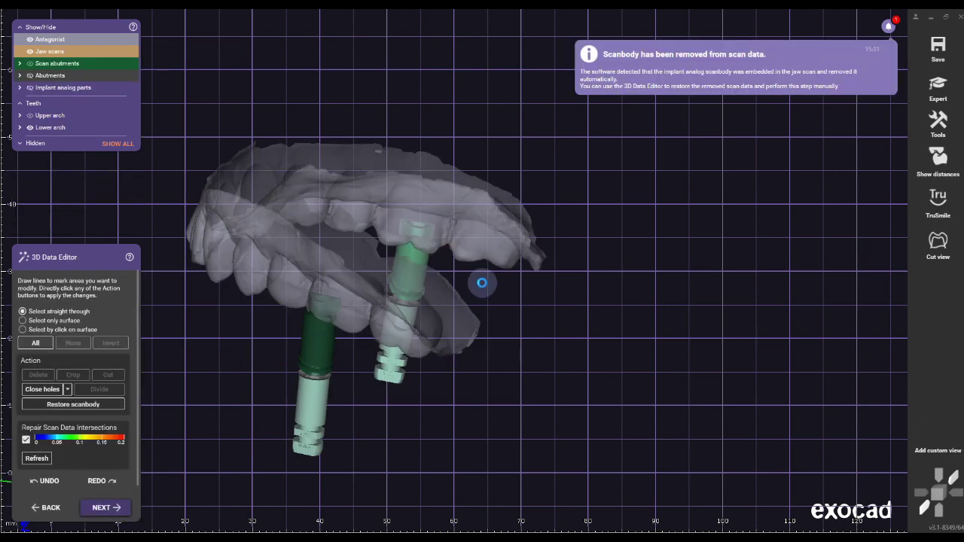
# - Define the tooth 3 emergence profile by placing margin points around its implant
pyautogui.click(273, 307)
pyautogui.click(240, 325)
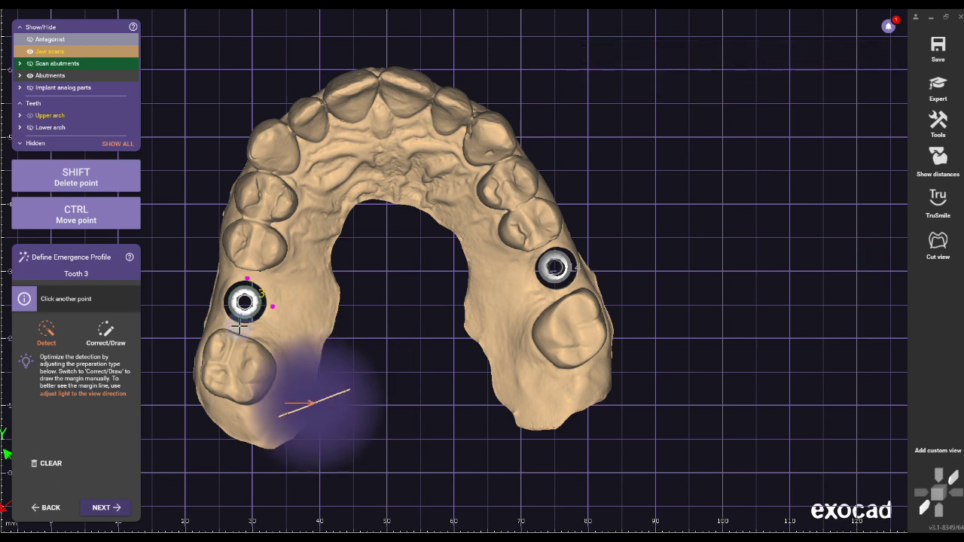
pyautogui.click(218, 303)
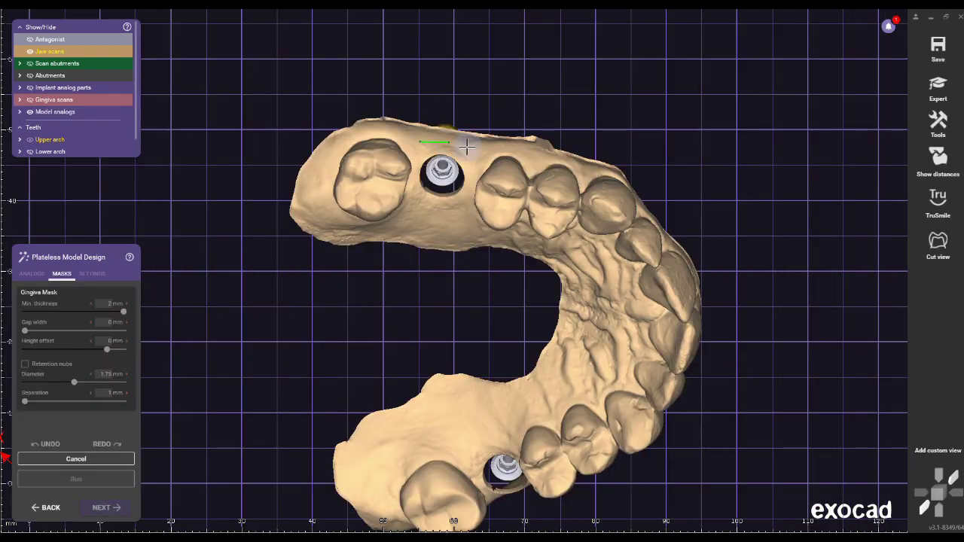
# - Outline the gingiva mask around the tooth 3 analog in Plateless Model Design and continue
pyautogui.moveTo(471, 158); pyautogui.dragTo(414, 133)
pyautogui.hotkey('ctrl', 'shift')
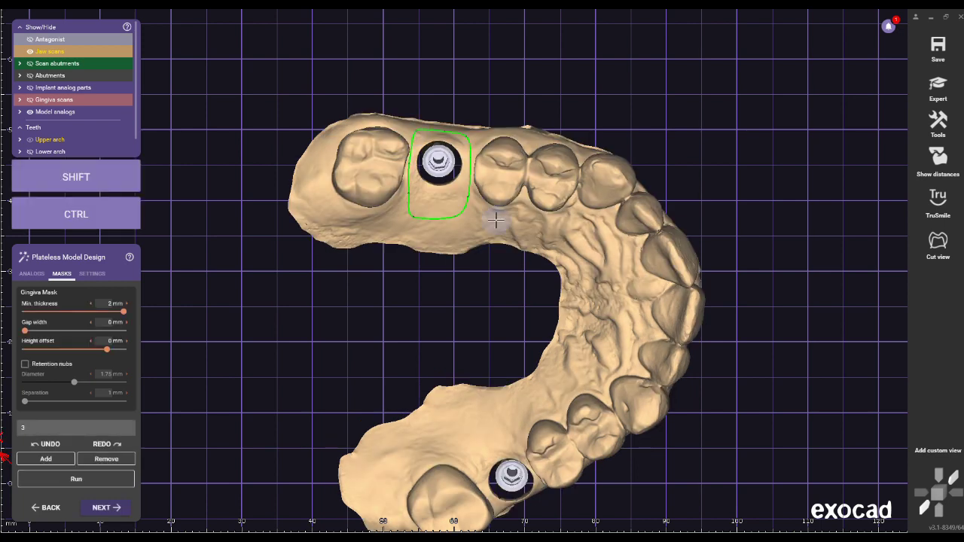
pyautogui.click(94, 510)
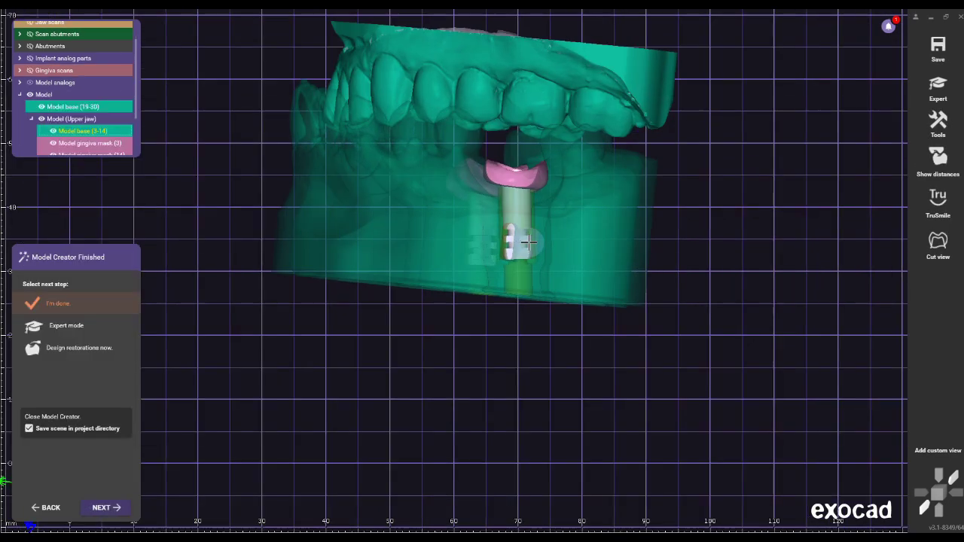
# - Inspect the seated implant analog and its engraved marking inside the finished model
pyautogui.scroll(5, 517, 233)
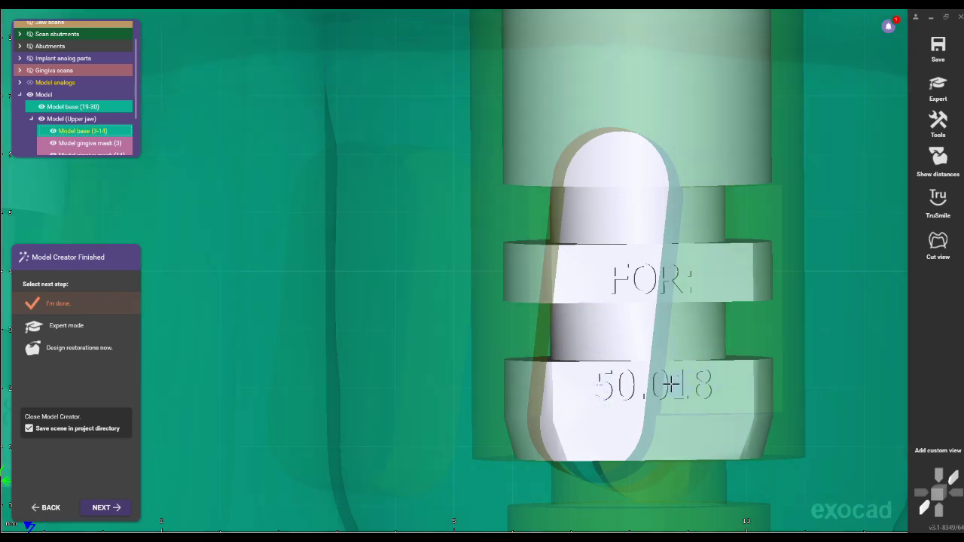
pyautogui.scroll(-10, 678, 362)
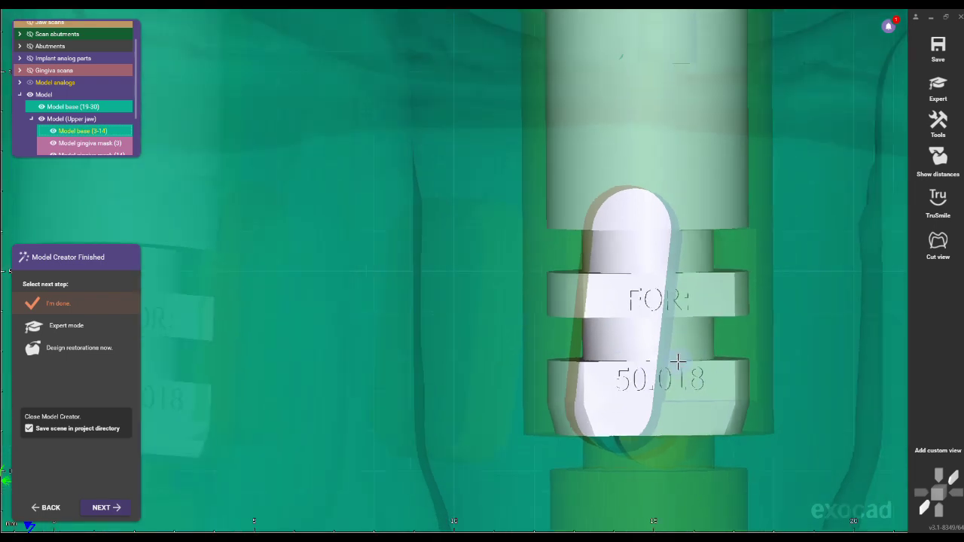